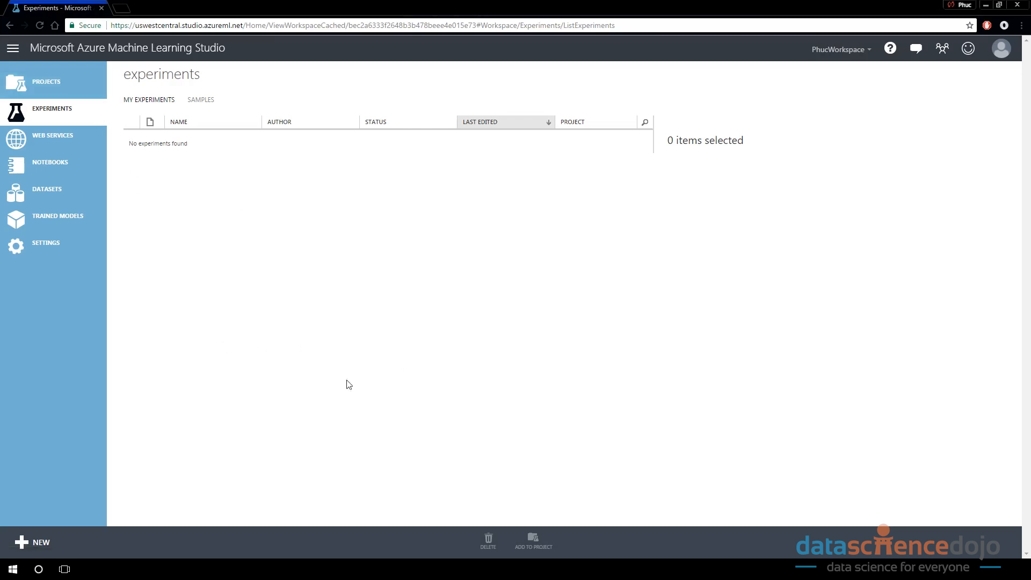
Start a new project from the projects list and name it Predicting Flight Delays.
left_click(48, 82)
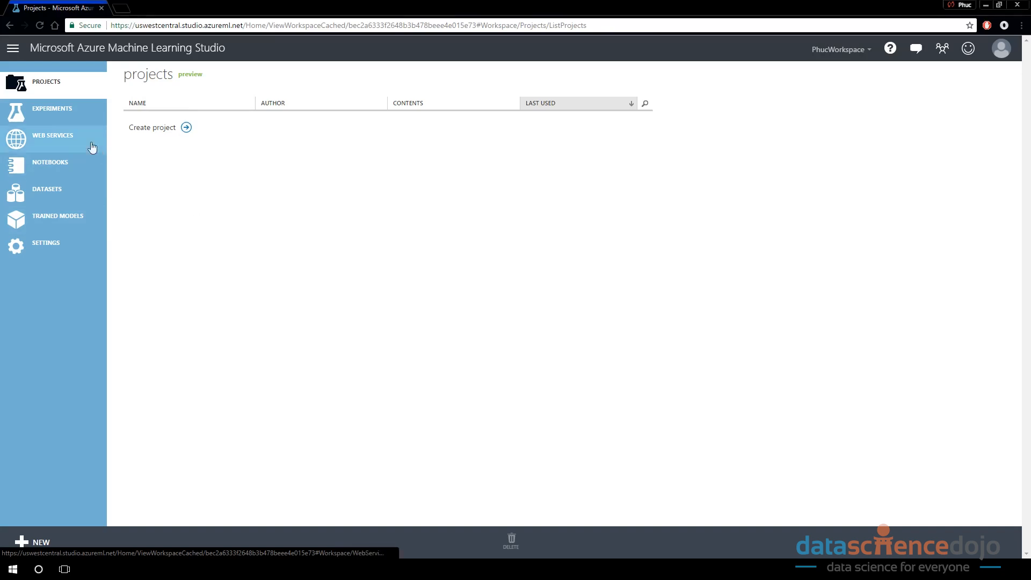
left_click(57, 112)
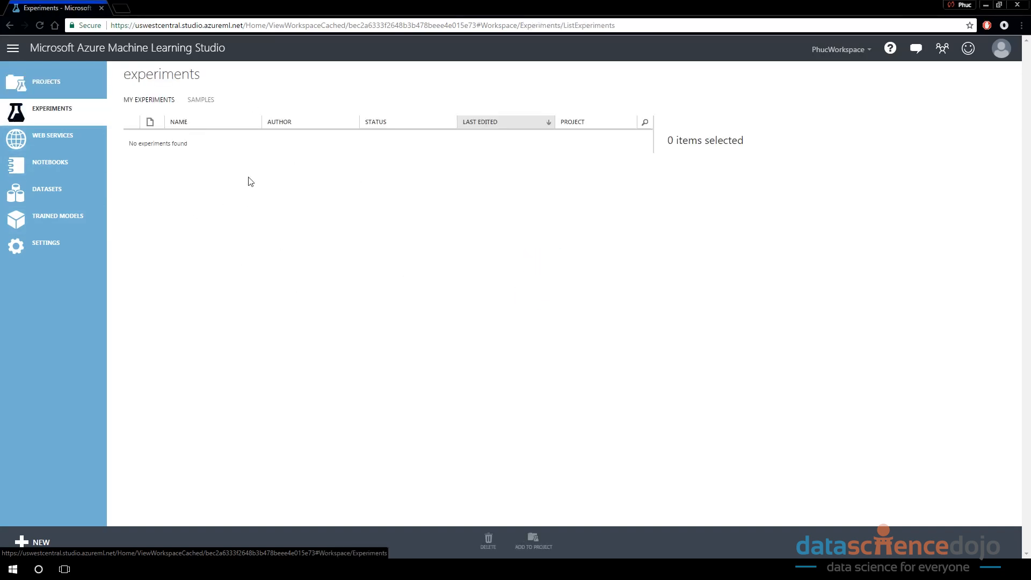
left_click(75, 87)
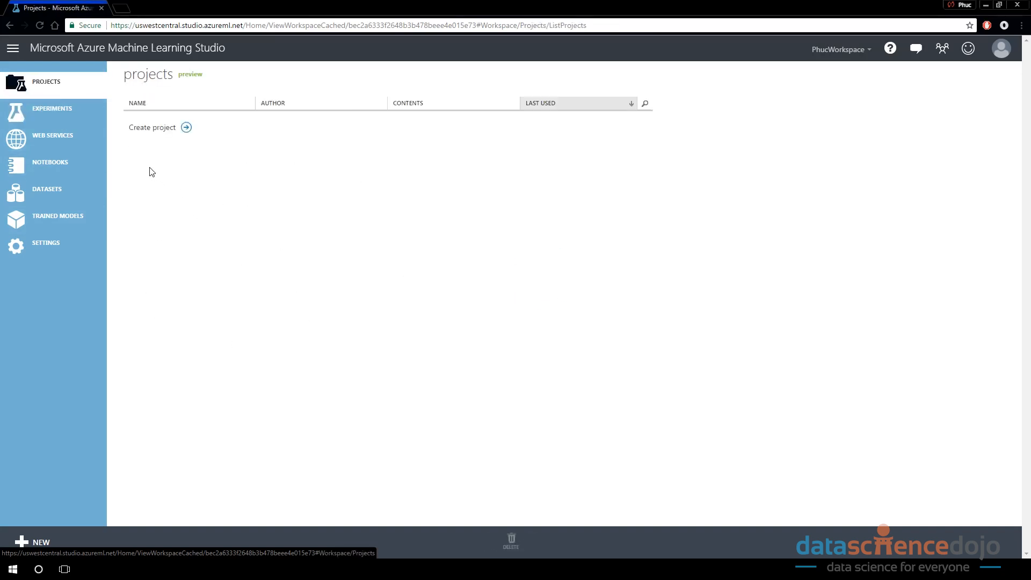
left_click(175, 133)
left_click(441, 261)
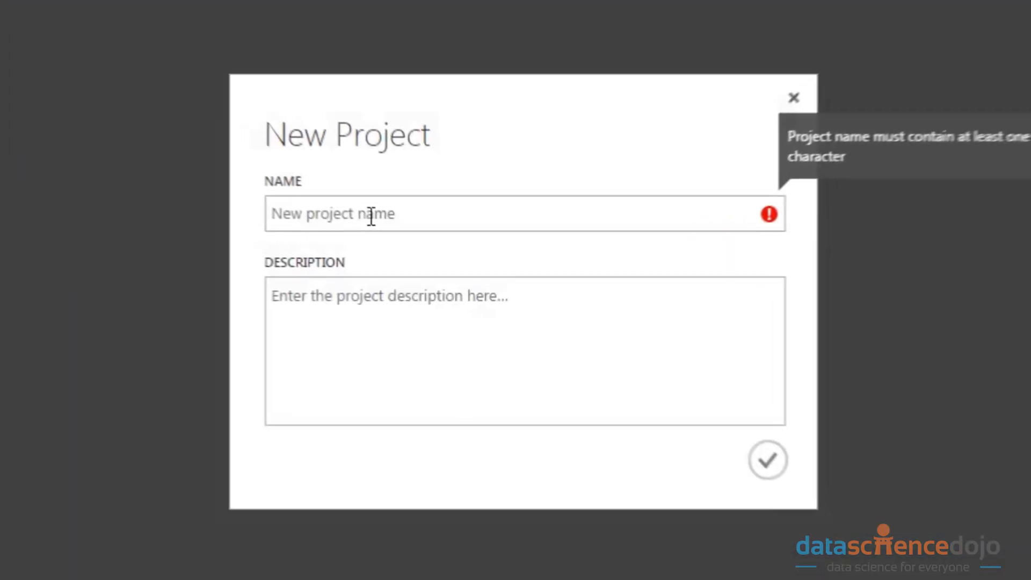
type("Fli")
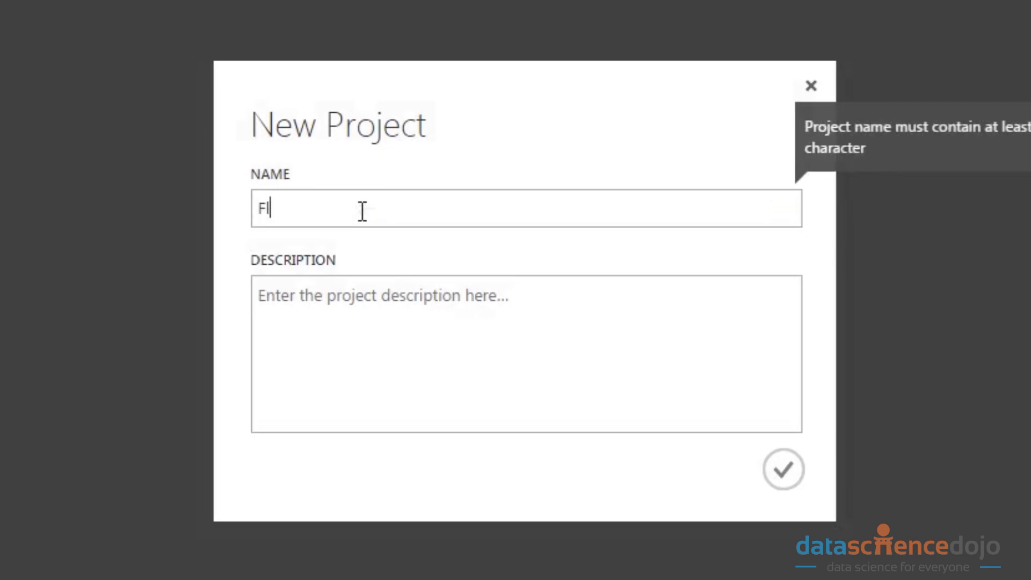
key("BackSpace")
key("BackSpace")
key("BackSpace")
type("Predicting Flight")
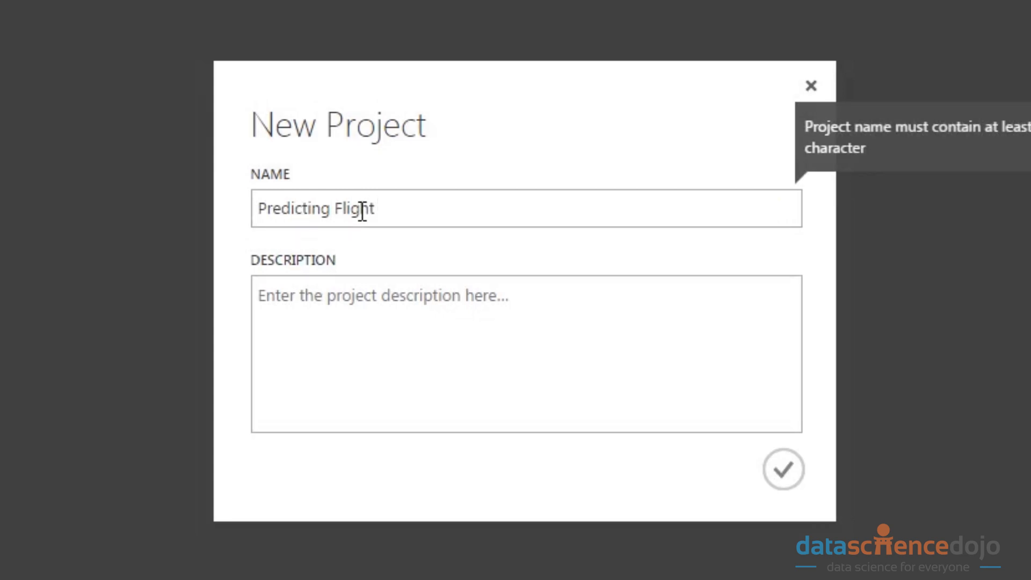
type("Delays")
Copy the project name into the description and create the project.
left_click(527, 320)
triple_click(481, 207)
key("ctrl+c")
left_click(442, 324)
key("ctrl+v")
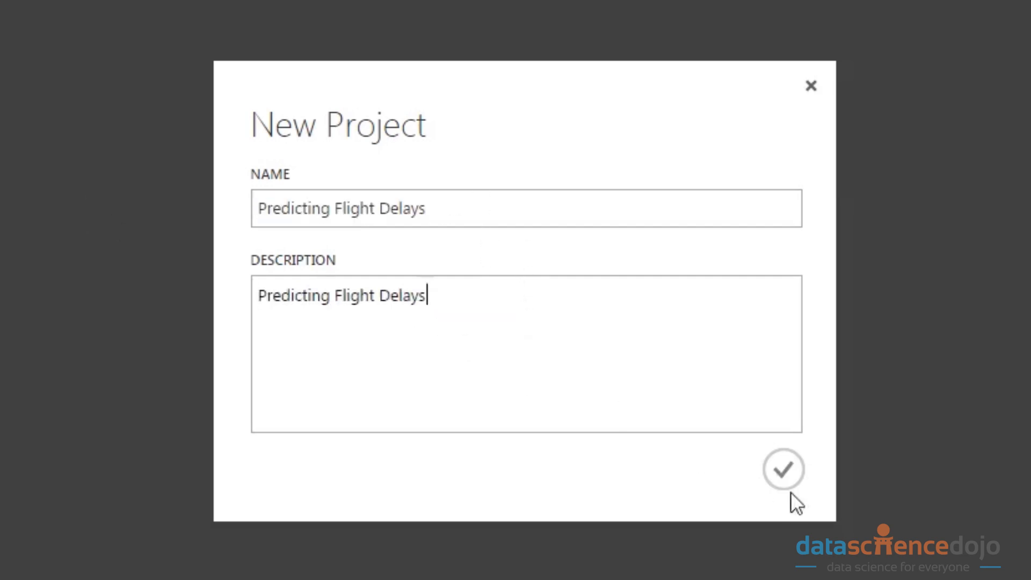
left_click(778, 478)
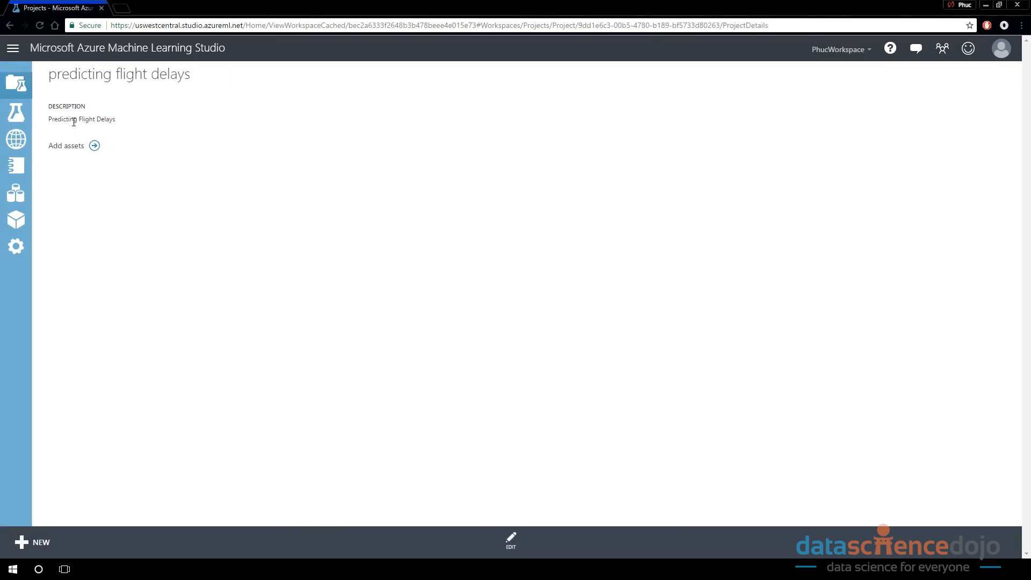
Go back to the projects list and reopen the Predicting Flight Delays project.
left_click_drag(48, 120, 226, 198)
left_click(18, 94)
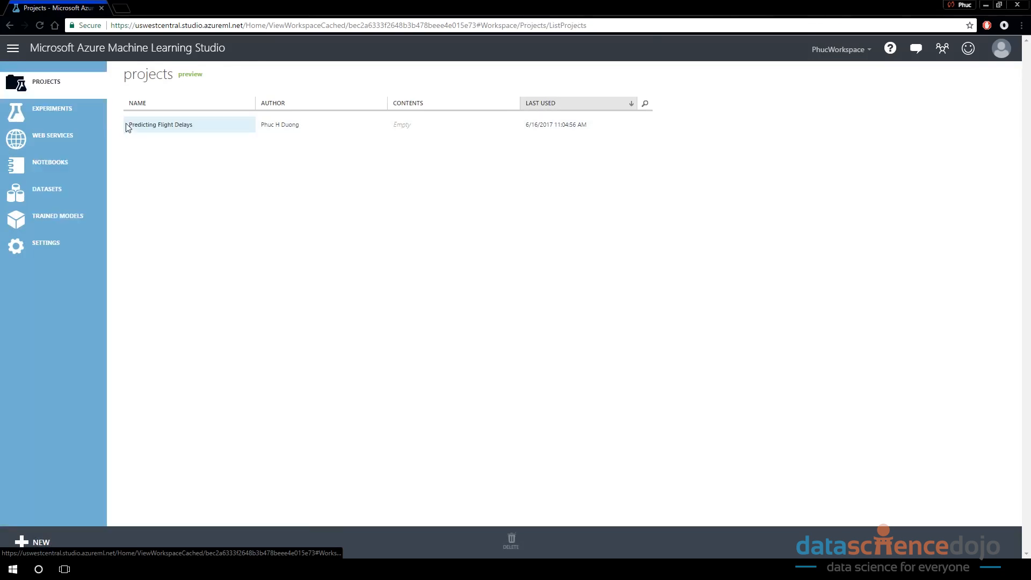
left_click(279, 126)
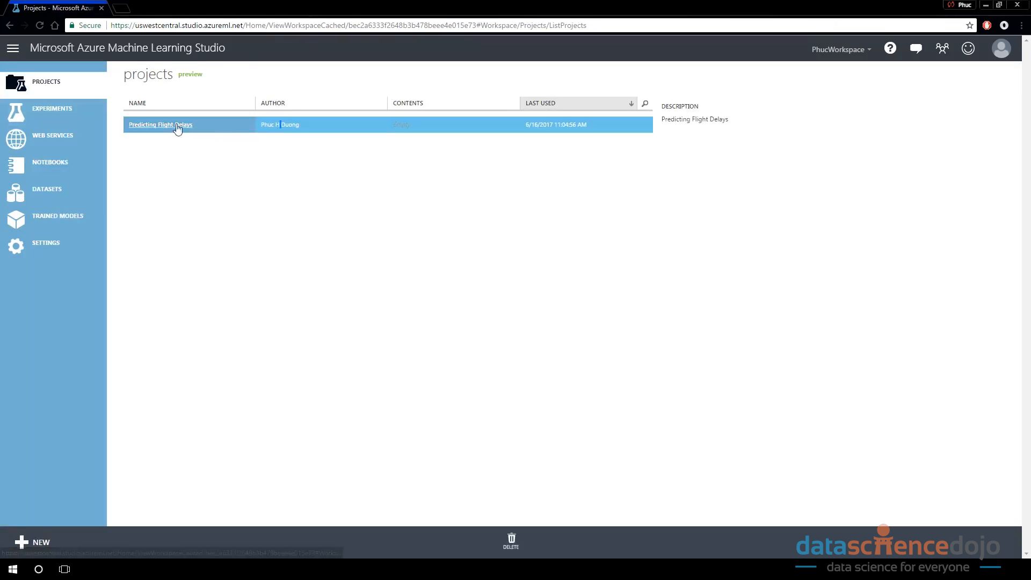
left_click(166, 125)
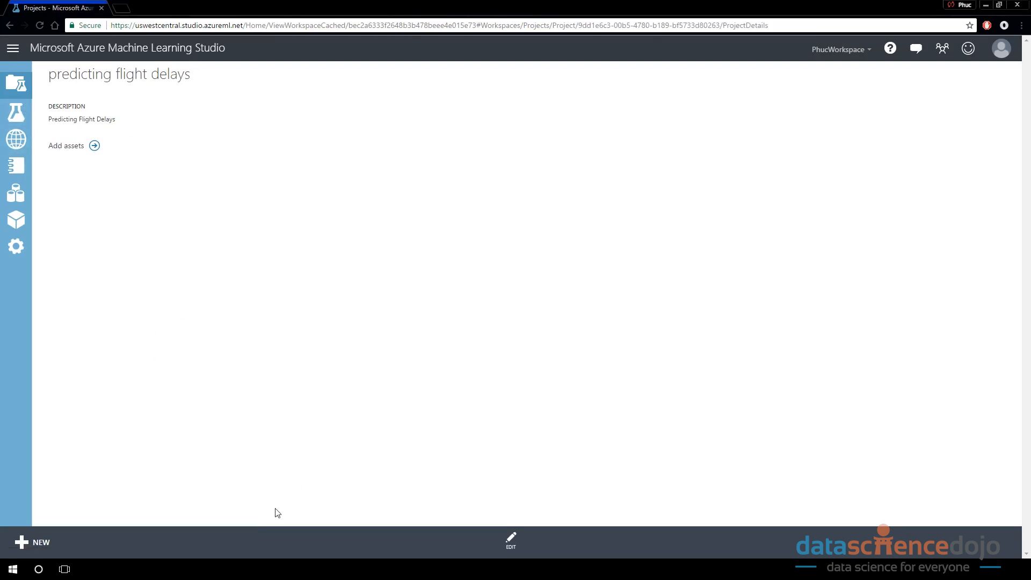
Create a new blank experiment.
left_click(58, 543)
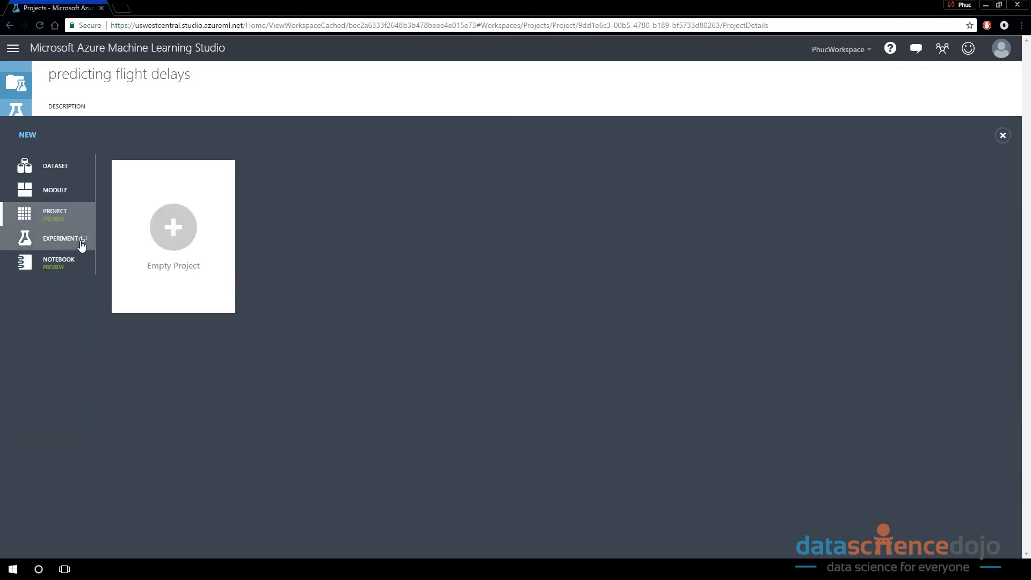
left_click(82, 247)
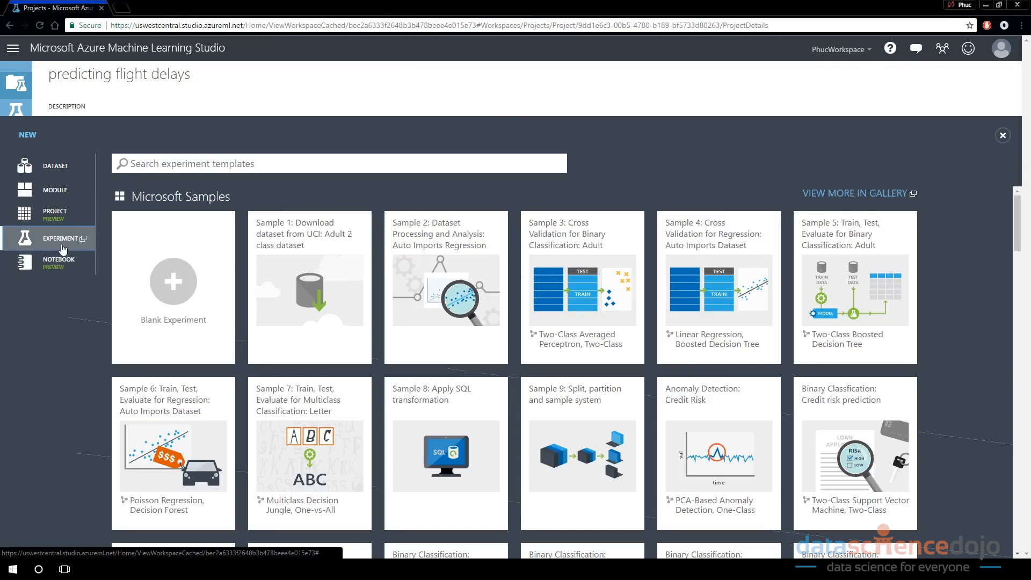
left_click(179, 296)
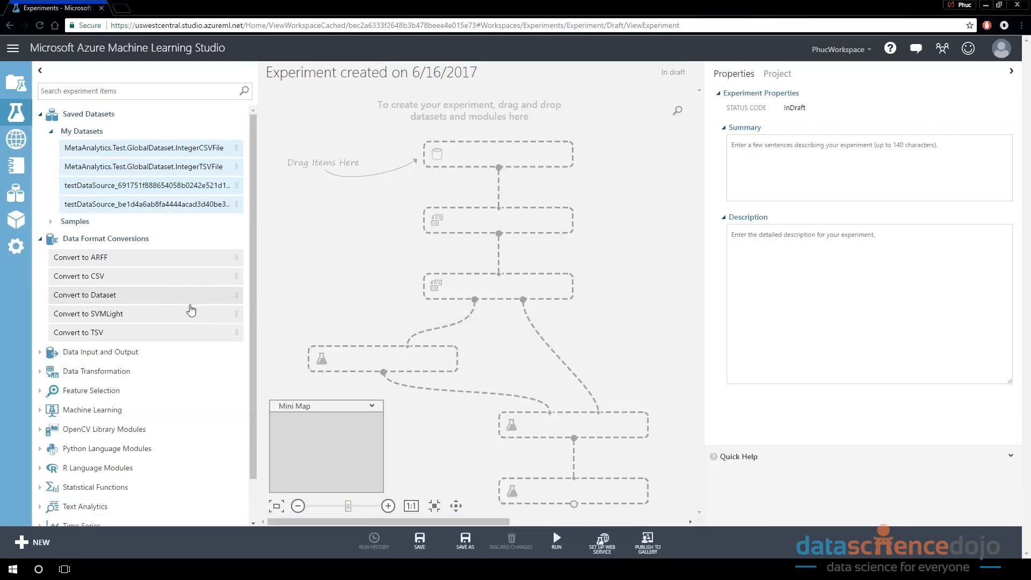
Add the sample dataset Flight on-time performance (Raw) to the experiment canvas.
left_click(85, 131)
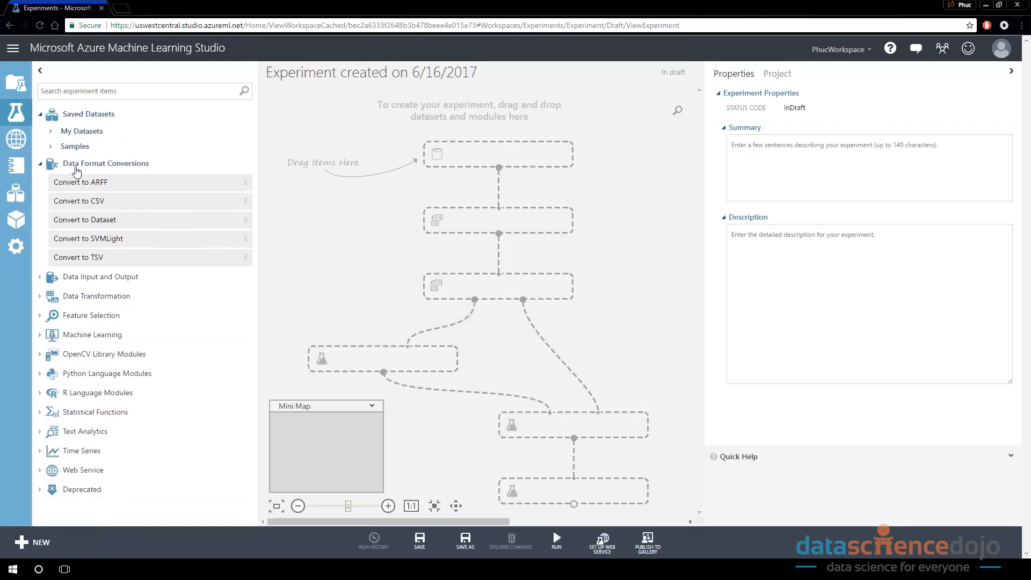
left_click(76, 167)
left_click(67, 148)
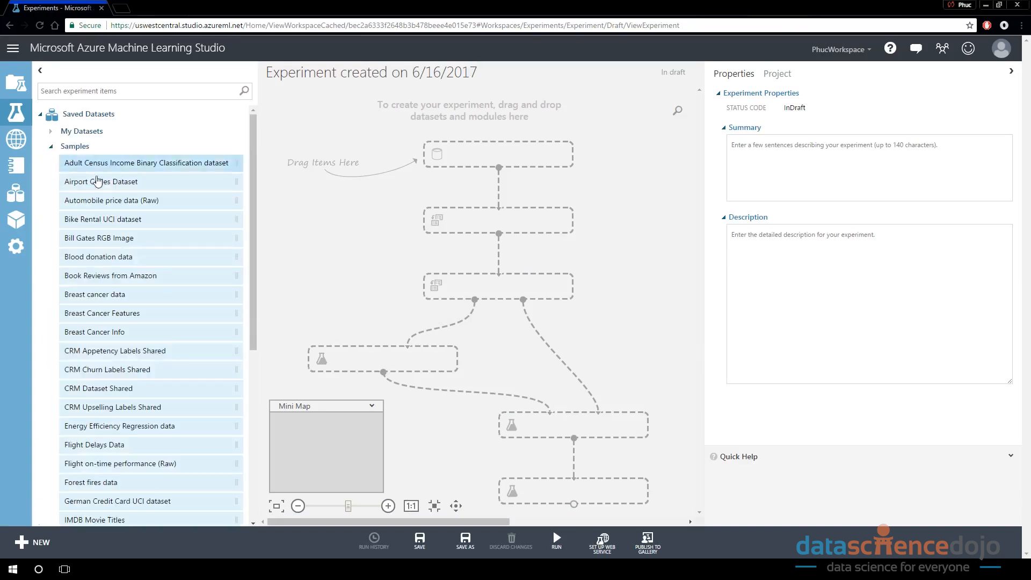
scroll(193, 268, "down", 3)
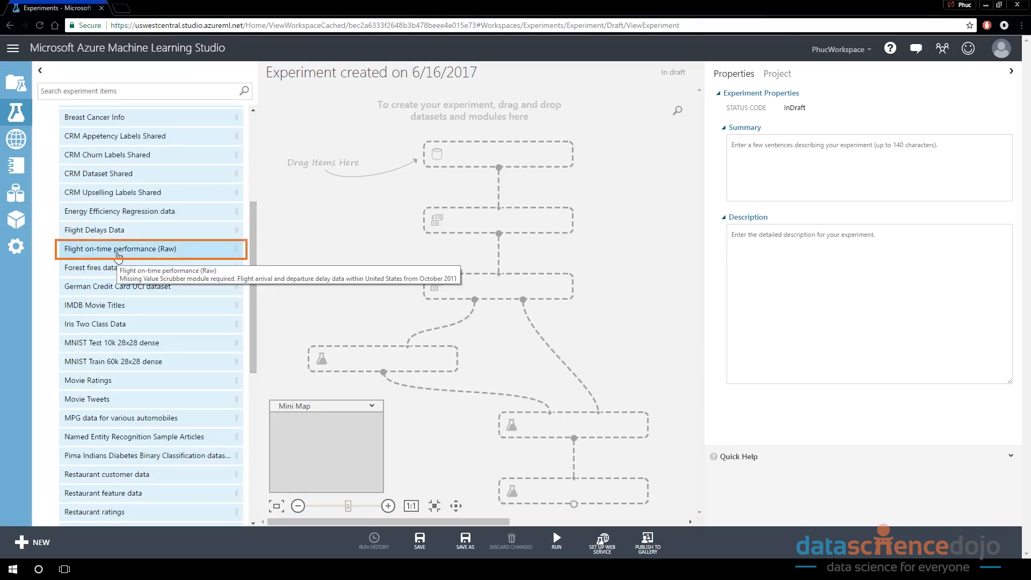
left_click_drag(119, 255, 371, 234)
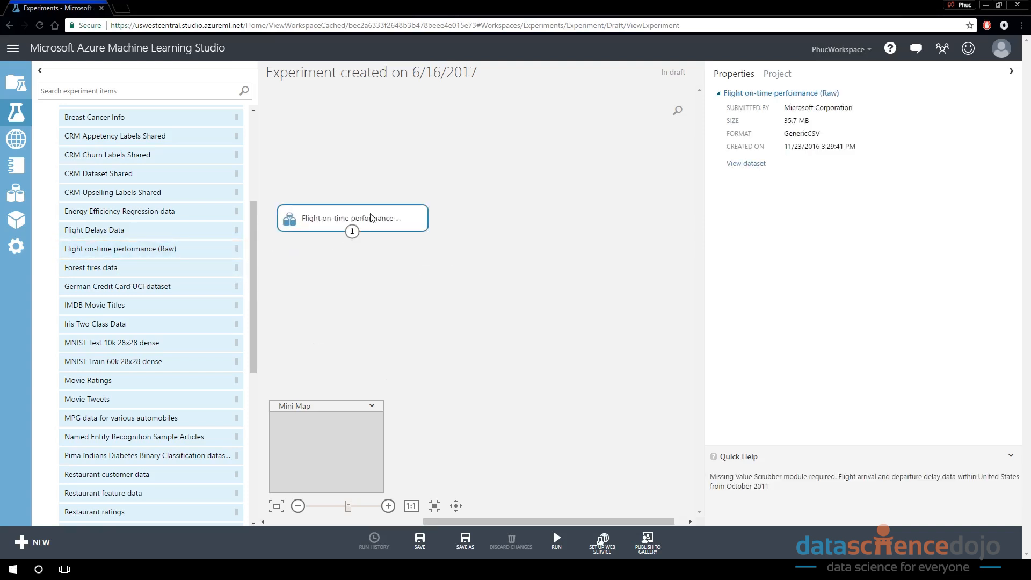
Visualize the flight on-time performance dataset and look through its columns from Year to Diverted.
right_click(371, 206)
left_click(391, 238)
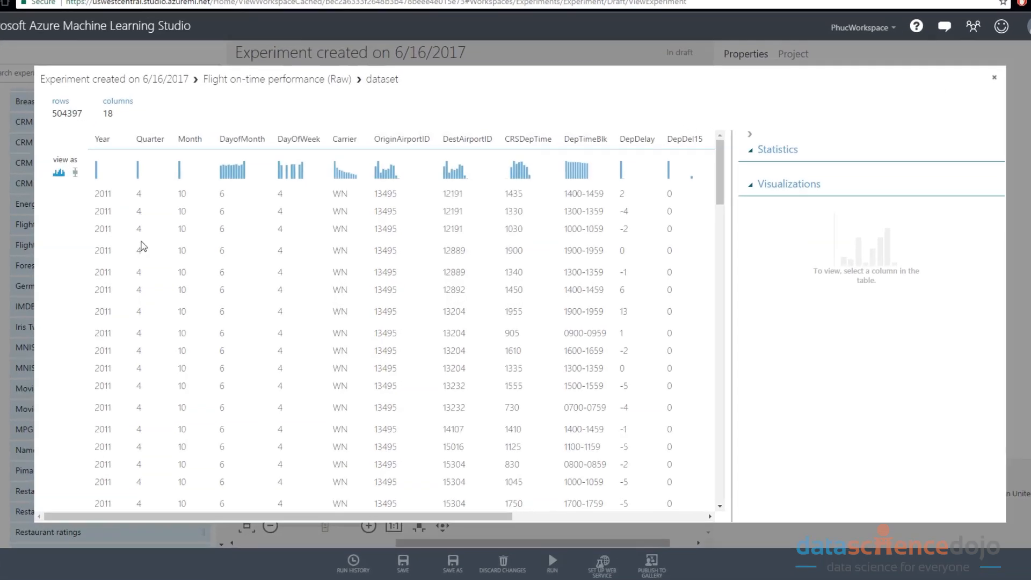
scroll(157, 307, "right", 6)
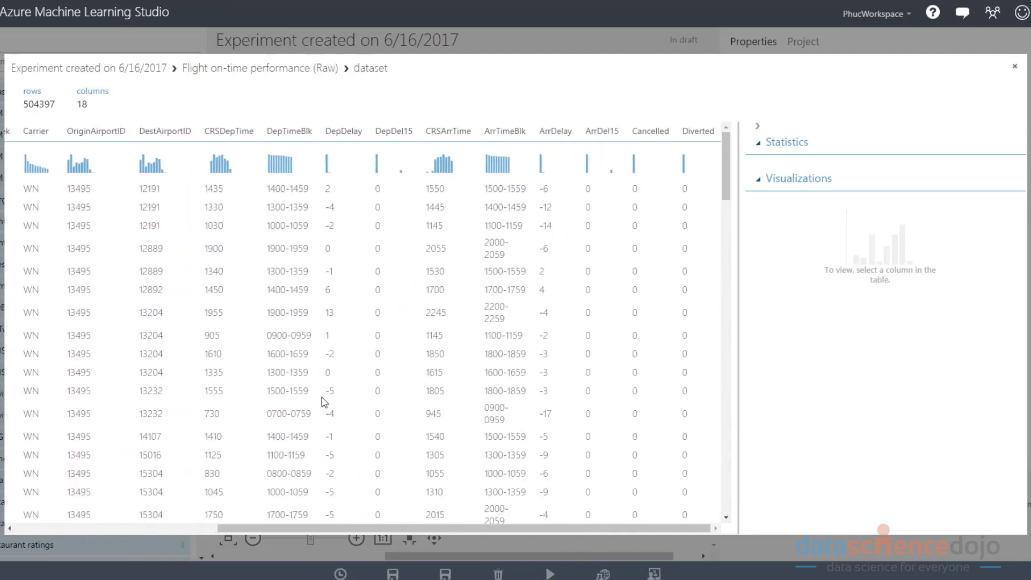
left_click_drag(339, 531, 125, 450)
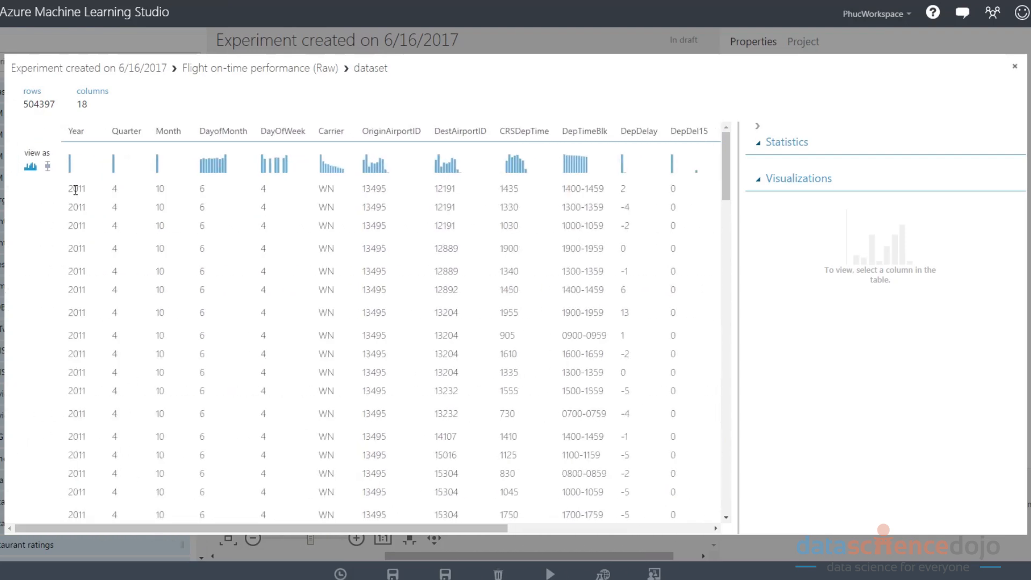
left_click_drag(203, 535, 540, 532)
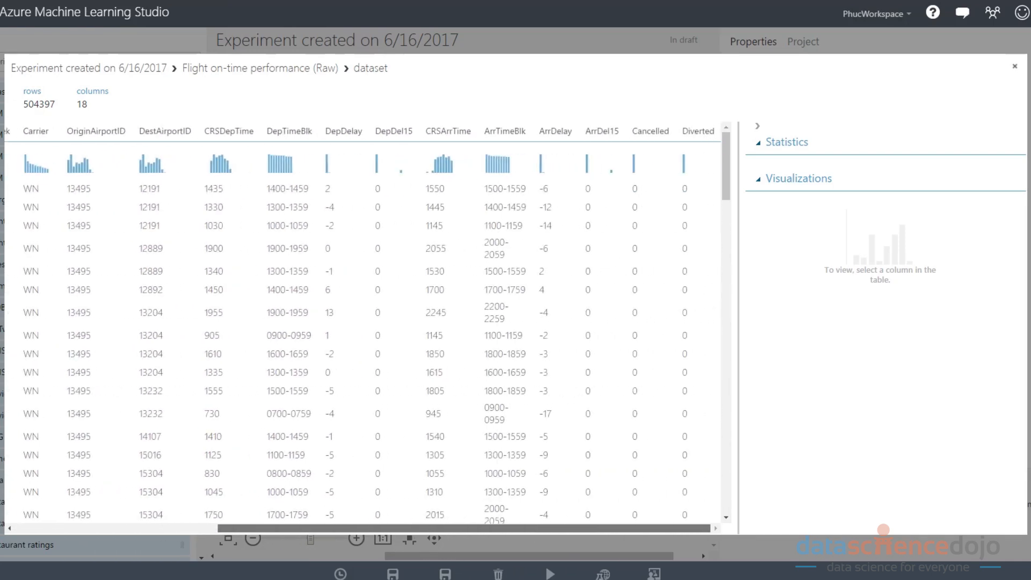
Examine the statistics, histogram and row values of the ArrDel15 column, and view the Cancelled column's statistics.
left_click(603, 134)
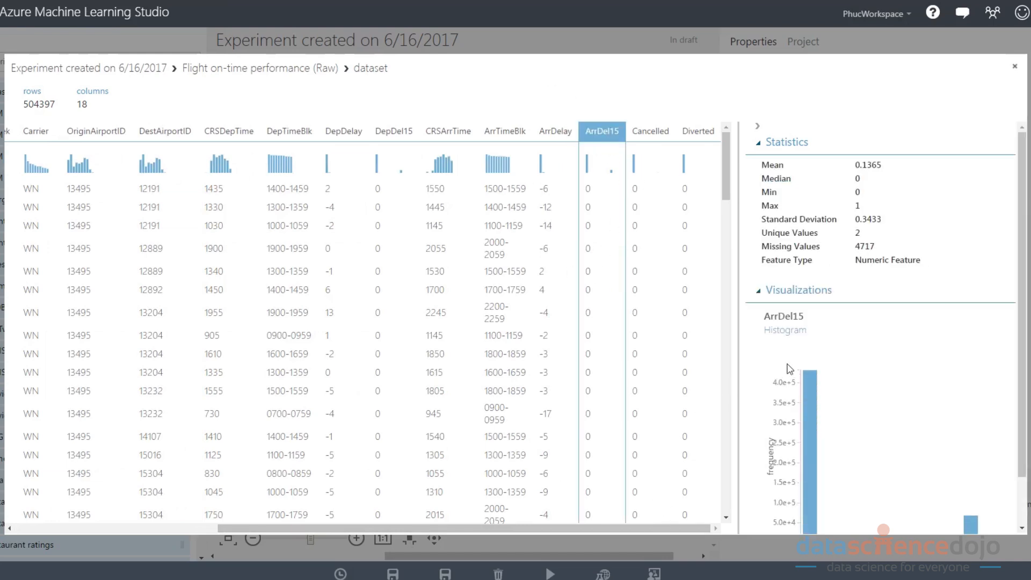
scroll(796, 428, "down", 1)
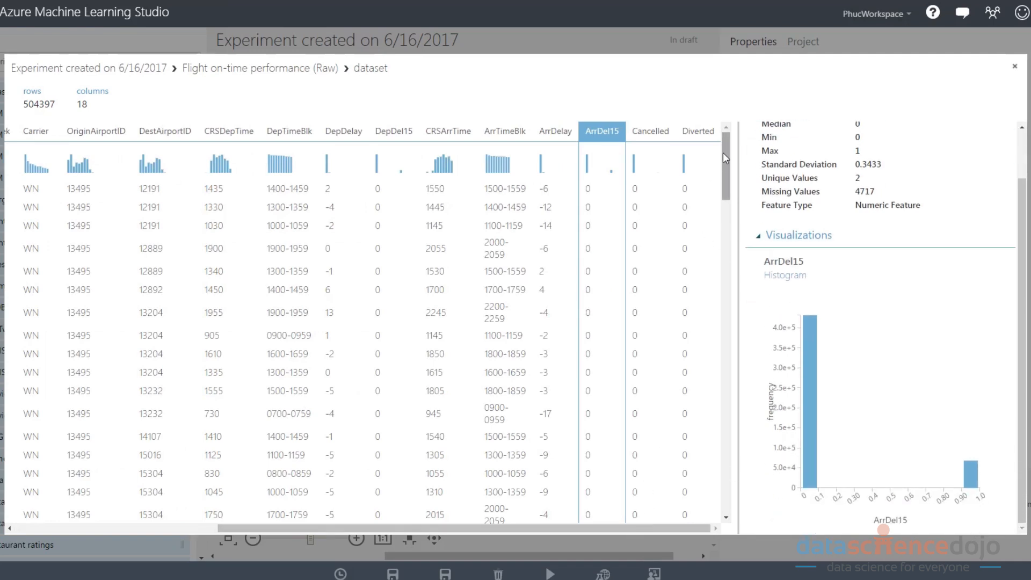
left_click_drag(726, 171, 726, 372)
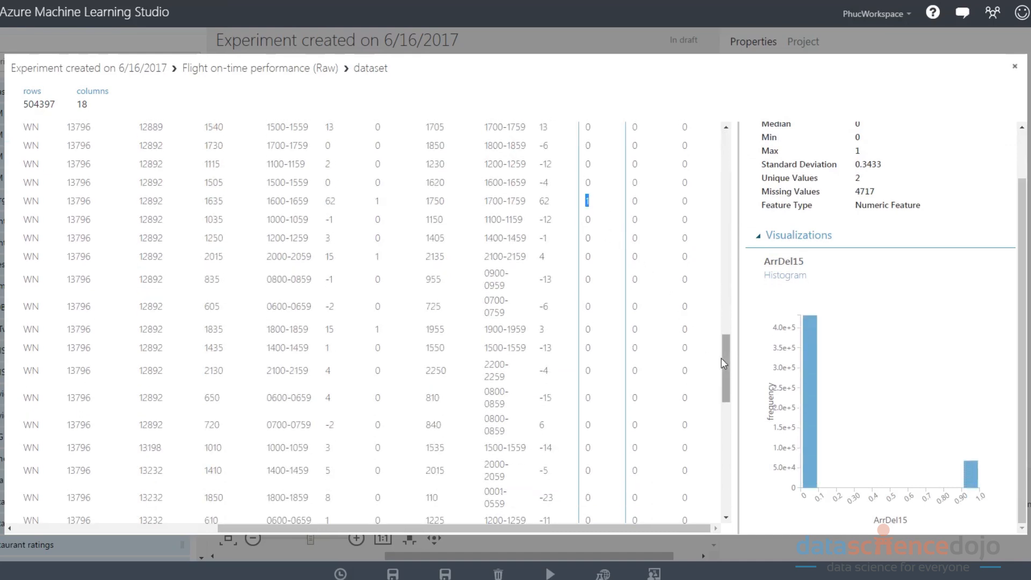
key("ctrl+a")
left_click(647, 248)
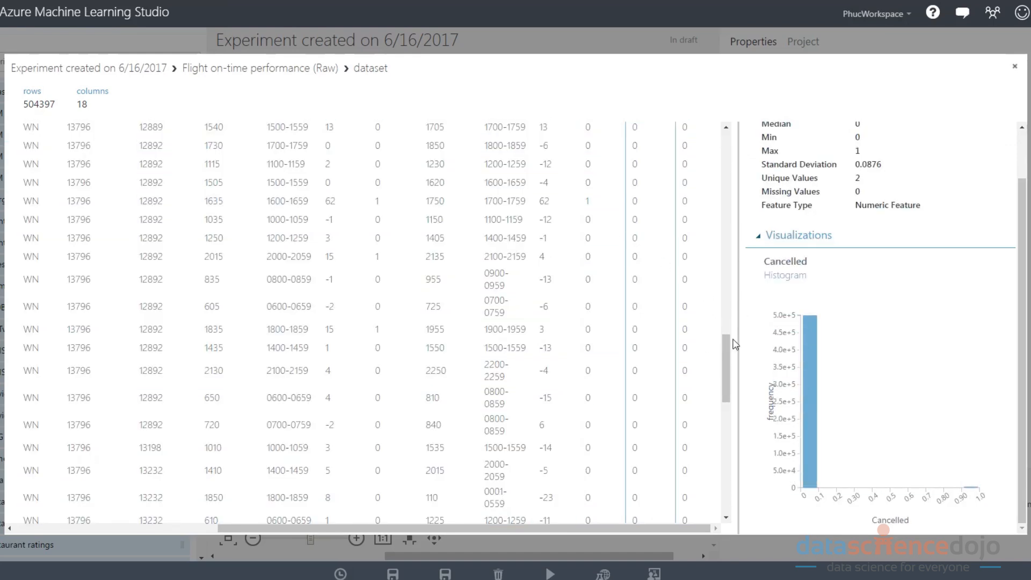
left_click_drag(728, 344, 726, 130)
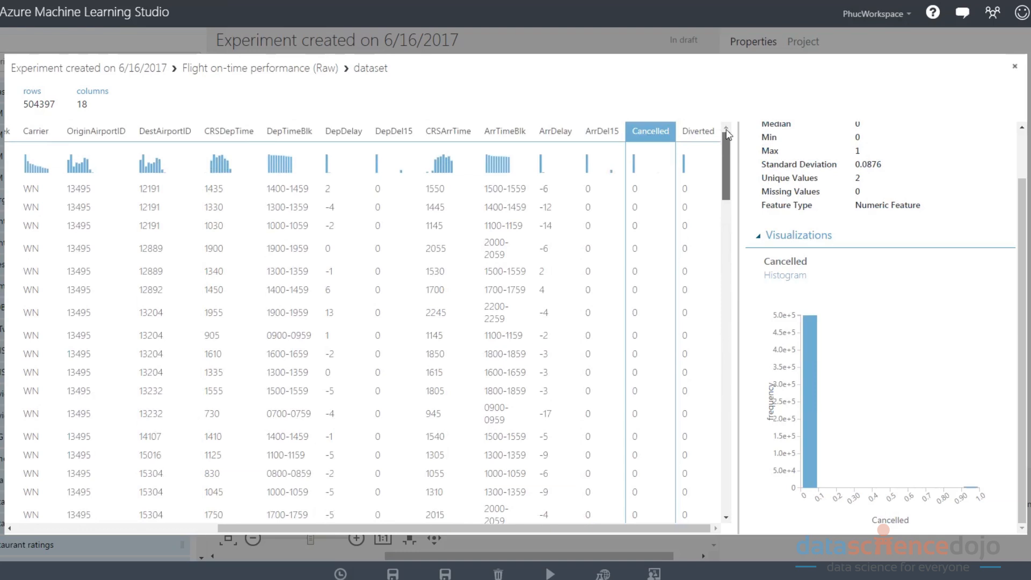
Select the ArrDel15 column again and examine it with the page enlarged.
left_click(607, 159)
double_click(611, 131)
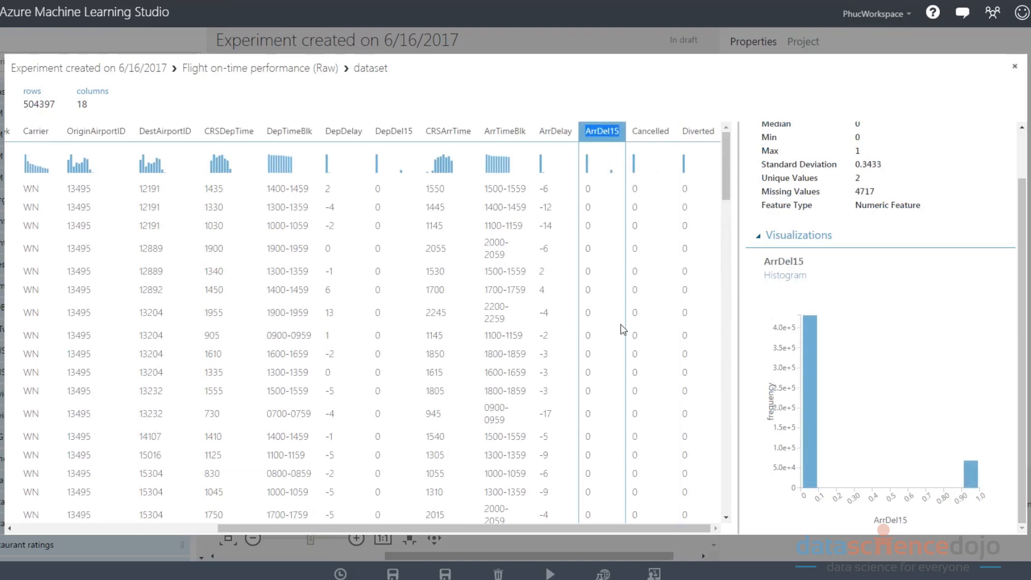
left_click(596, 129)
key("ctrl+plus")
key("ctrl+plus")
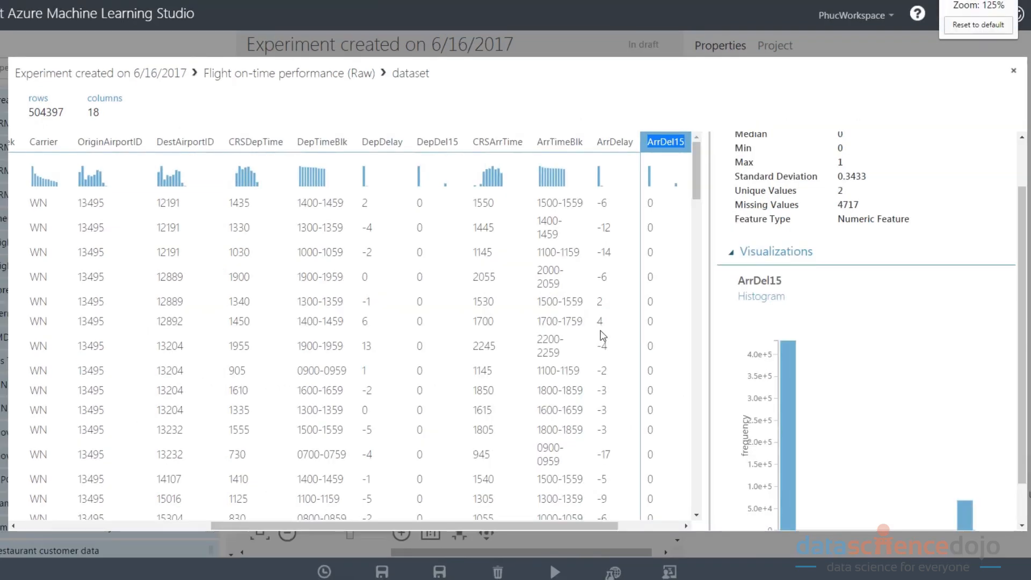
left_click_drag(368, 511, 555, 509)
double_click(404, 184)
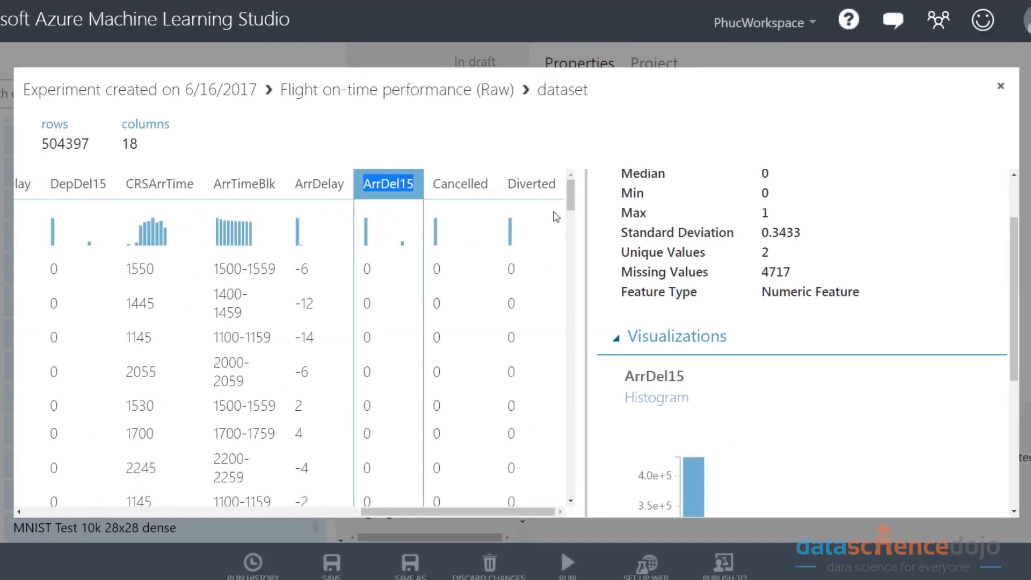
scroll(348, 321, "down", 3)
scroll(339, 302, "up", 3)
Select the ArrDelay column and compare its delay values with the ArrDel15 flags row by row.
left_click(302, 192)
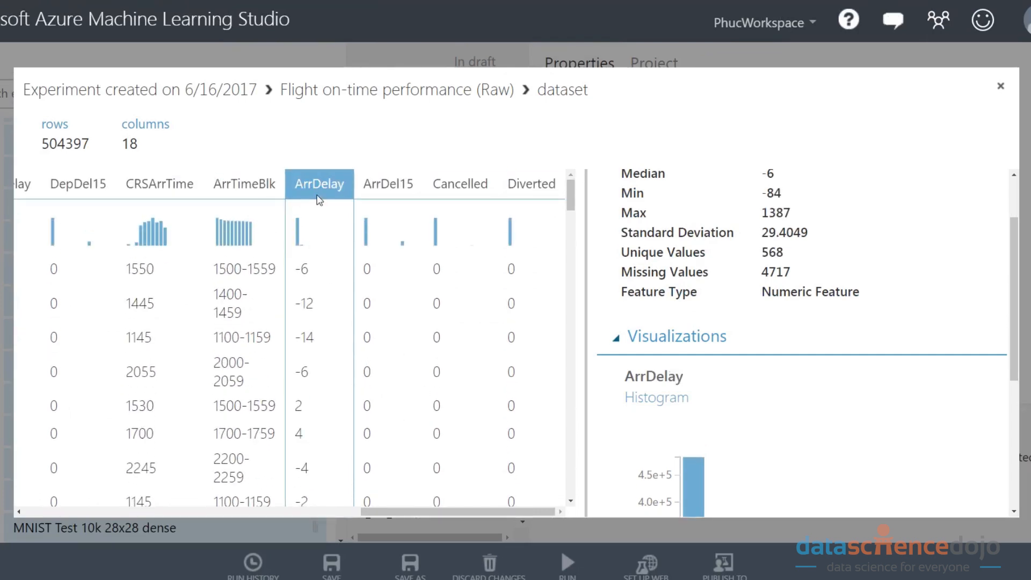
double_click(324, 182)
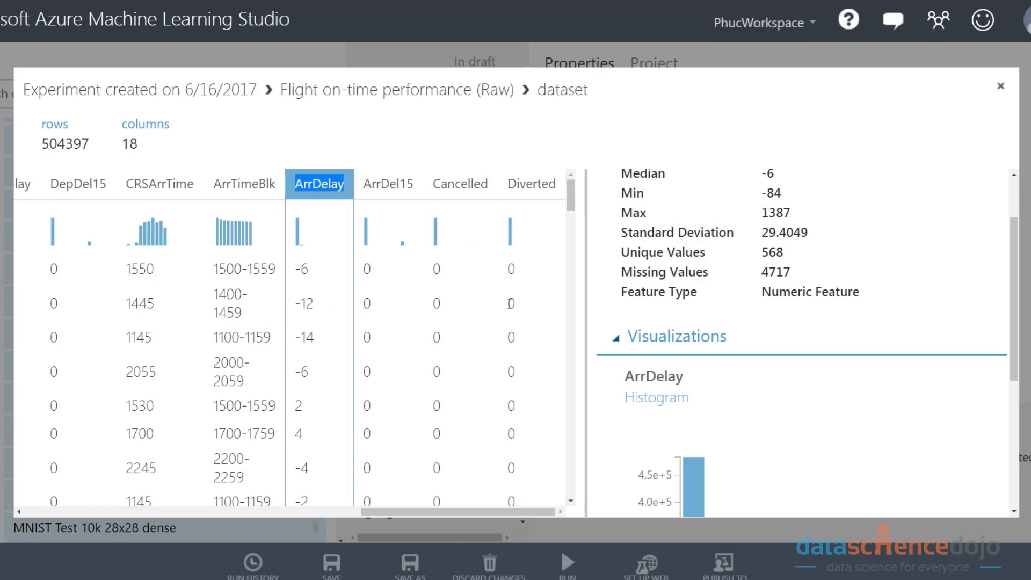
left_click_drag(310, 268, 296, 268)
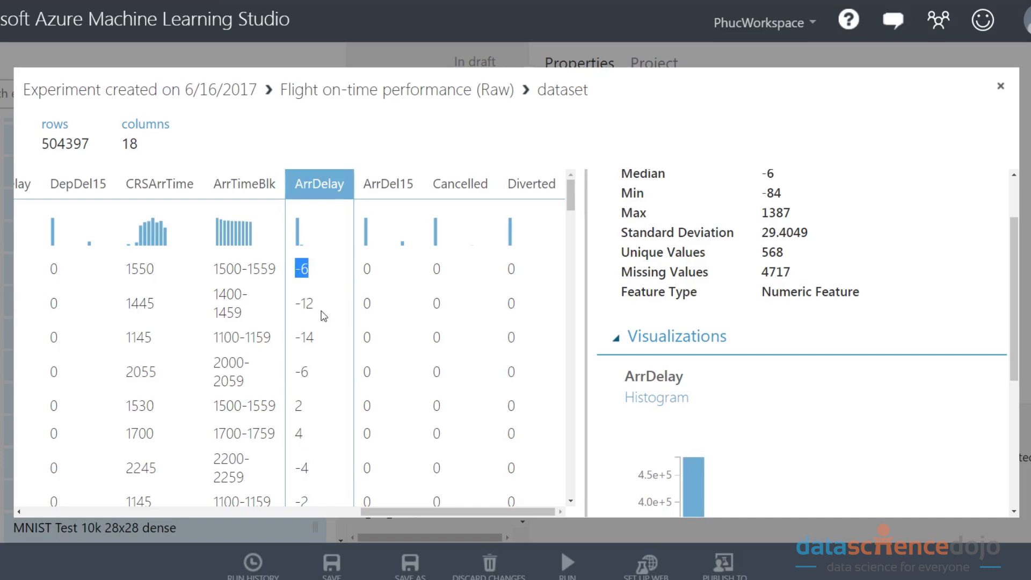
left_click_drag(316, 303, 282, 304)
scroll(388, 442, "down", 8)
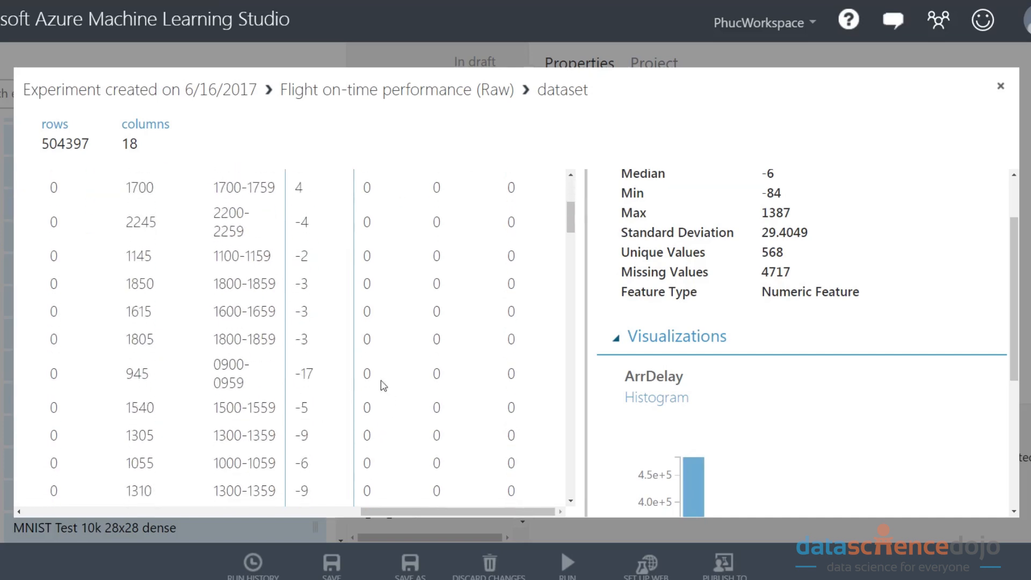
scroll(349, 345, "down", 3)
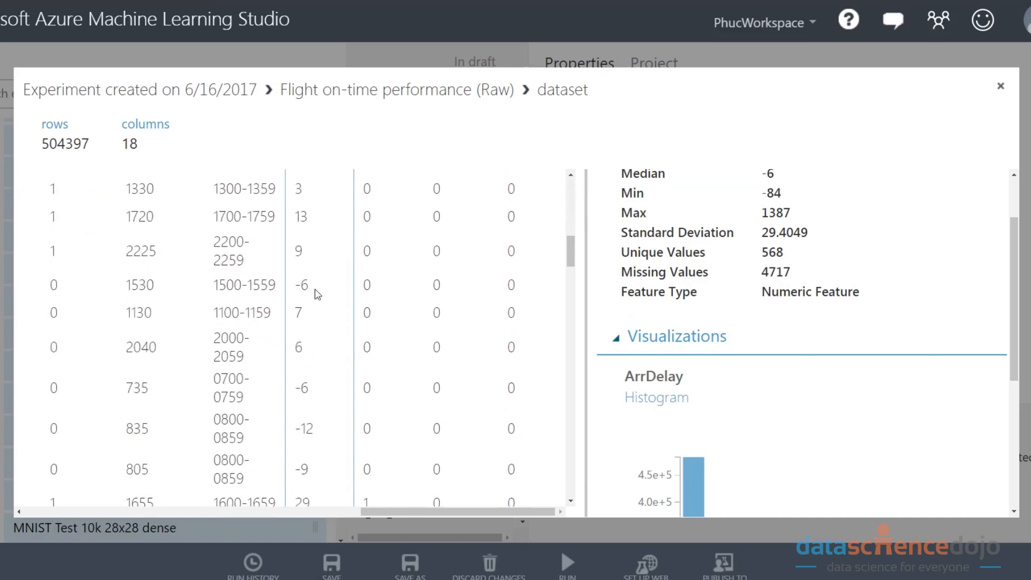
Check the row with the 29-minute ArrDelay against its ArrDel15 flag, then return to the column headers.
scroll(303, 225, "down", 3)
scroll(329, 239, "down", 2)
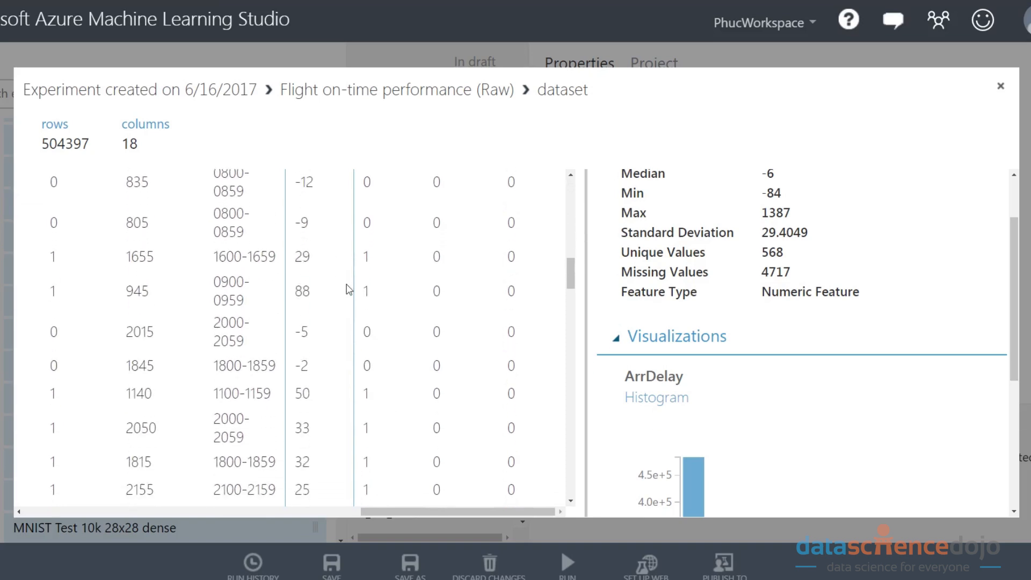
double_click(299, 257)
scroll(281, 295, "up", 2)
left_click_drag(370, 320, 357, 317)
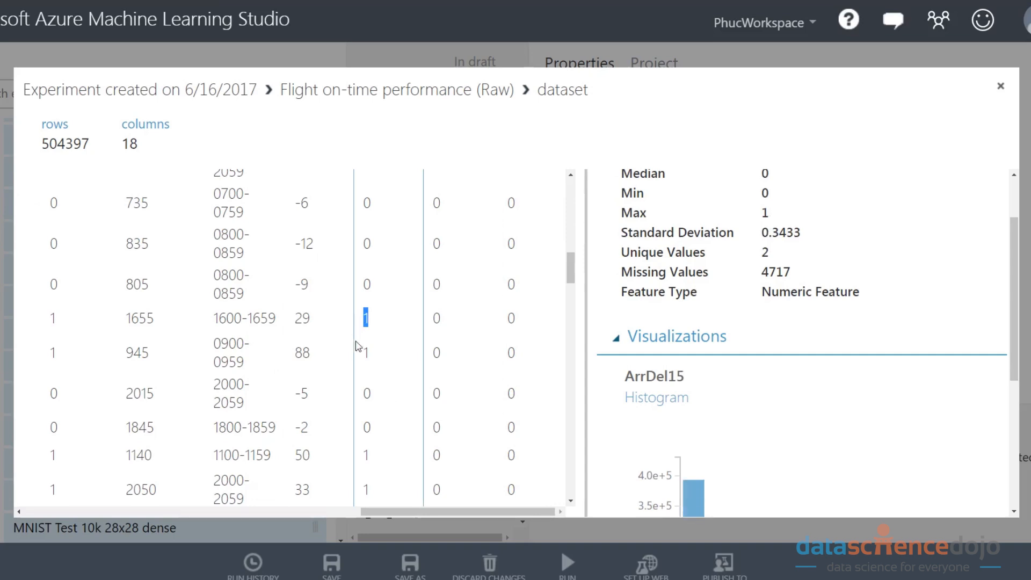
left_click_drag(571, 259, 569, 173)
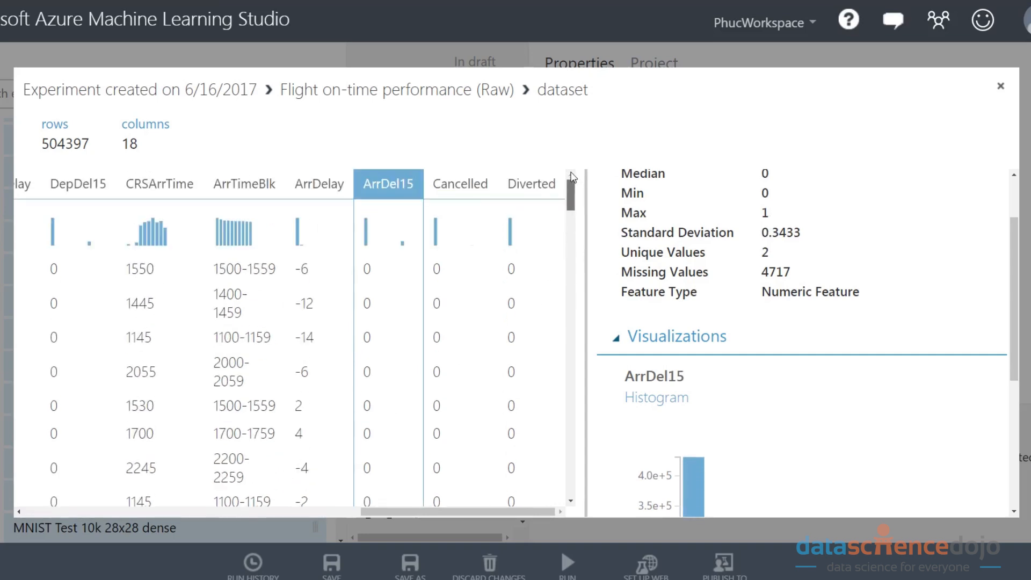
Select the ArrDelay column and scan its short delays against the ArrDel15 flags.
left_click(325, 243)
scroll(363, 387, "down", 4)
scroll(364, 386, "down", 3)
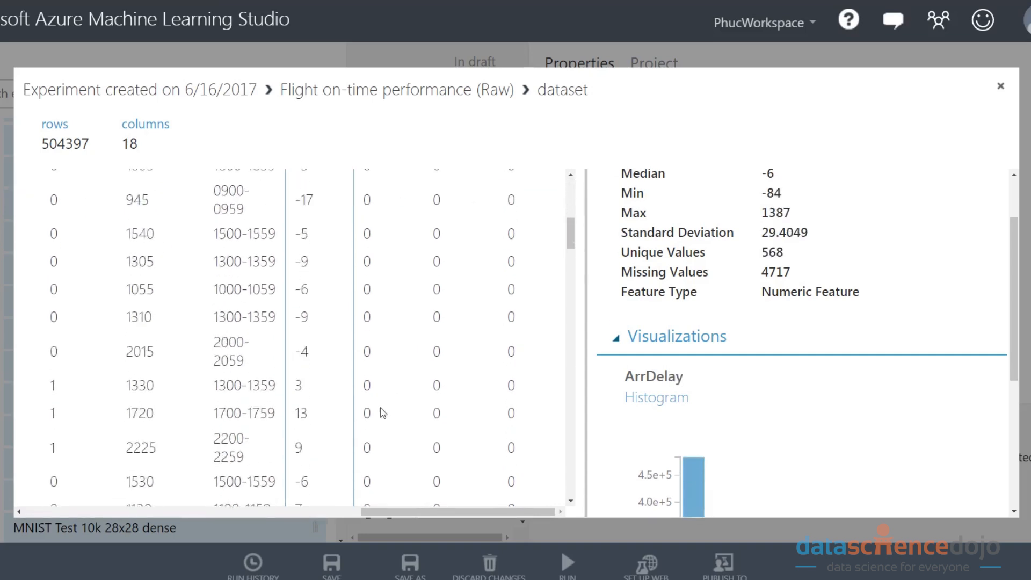
scroll(380, 414, "up", 10)
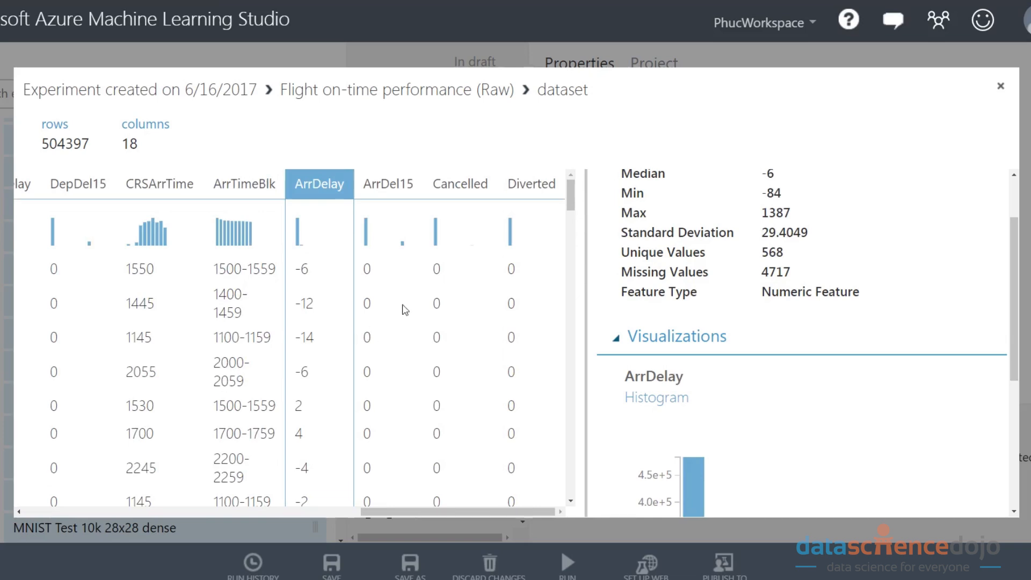
Compare the histograms of the ArrDel15 and ArrDelay columns and view the ArrDel15 statistics.
left_click(394, 218)
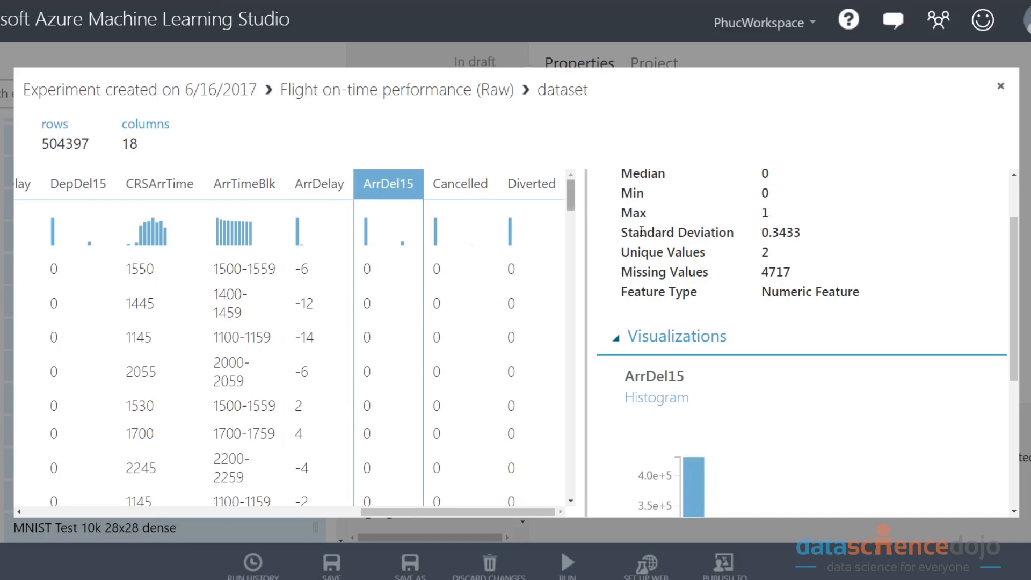
scroll(804, 333, "down", 4)
scroll(798, 427, "down", 1)
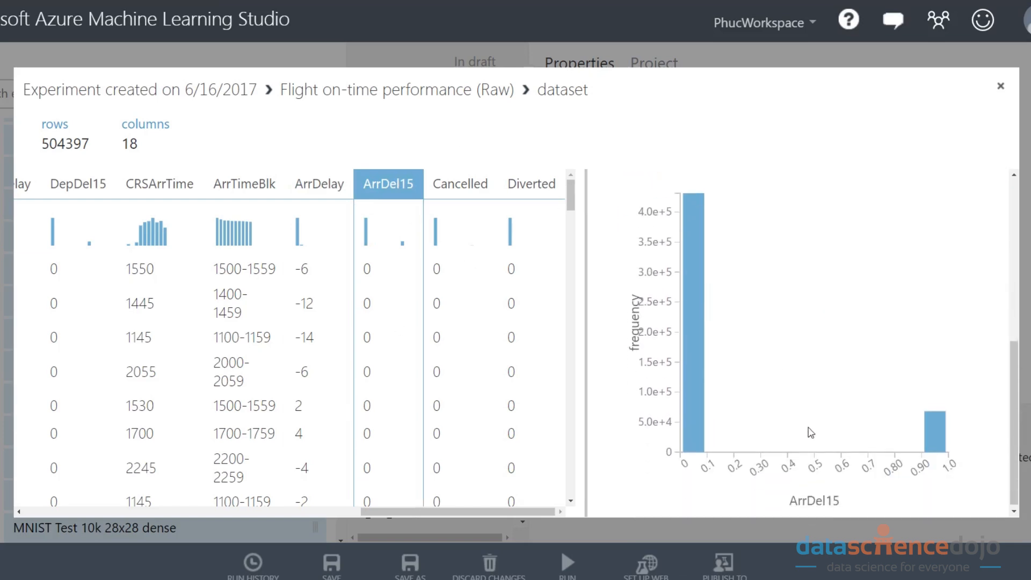
left_click(319, 226)
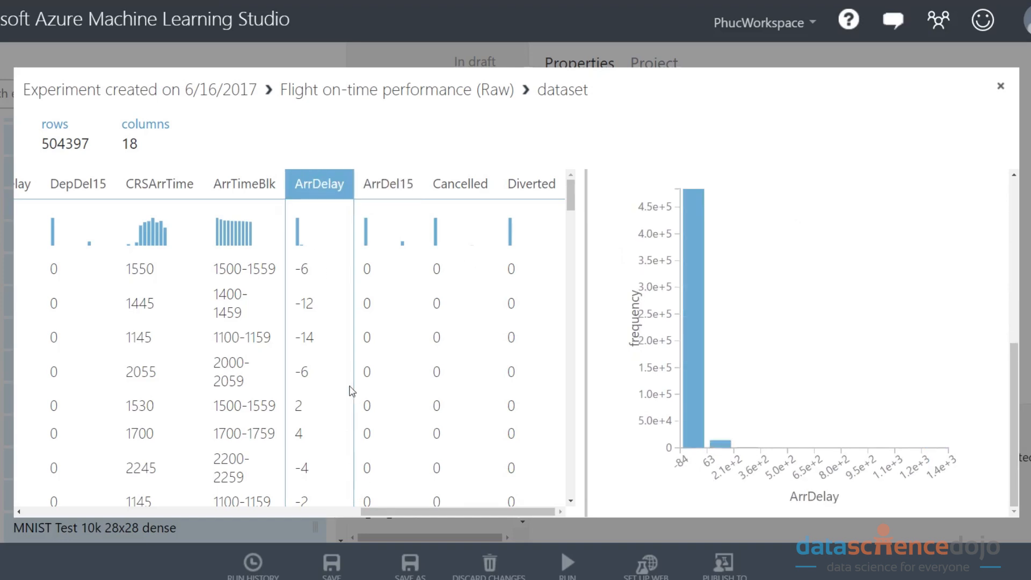
scroll(351, 387, "down", 3)
scroll(528, 306, "up", 3)
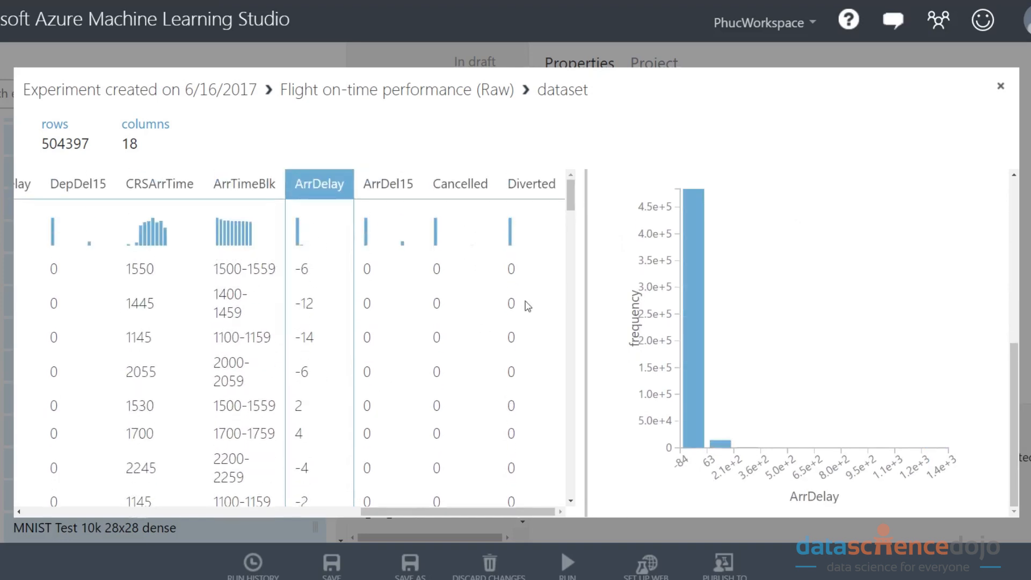
left_click(404, 199)
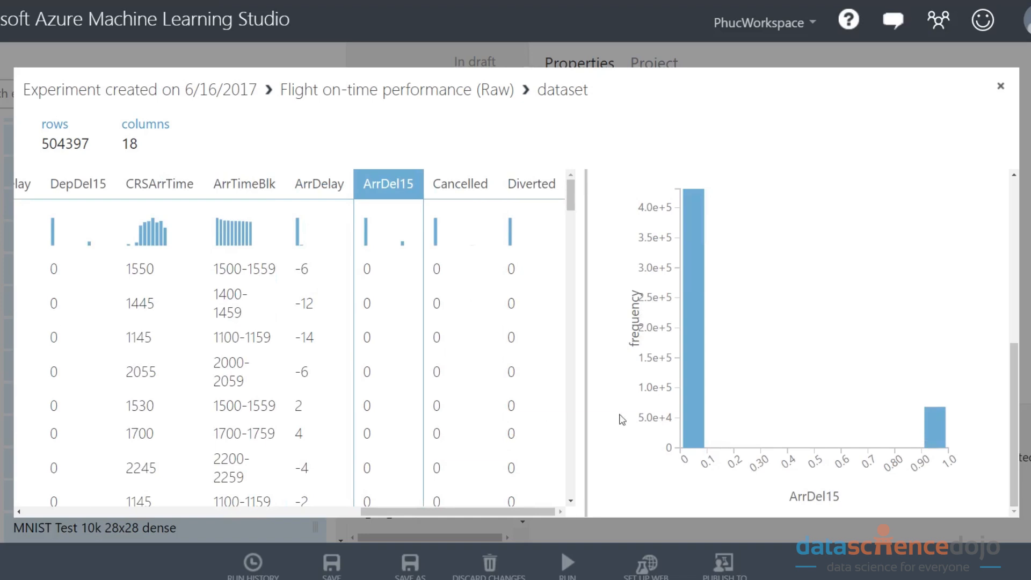
scroll(859, 426, "up", 6)
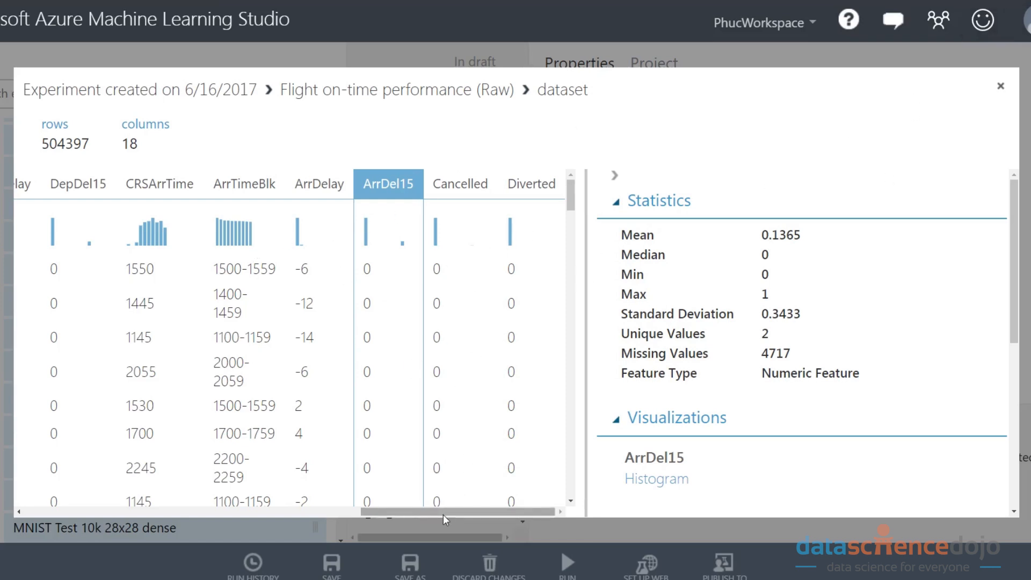
Select the Cancelled and Diverted columns in turn and look through the Diverted values.
left_click(443, 209)
left_click(539, 241)
left_click(484, 237)
left_click(530, 275)
scroll(534, 444, "down", 5)
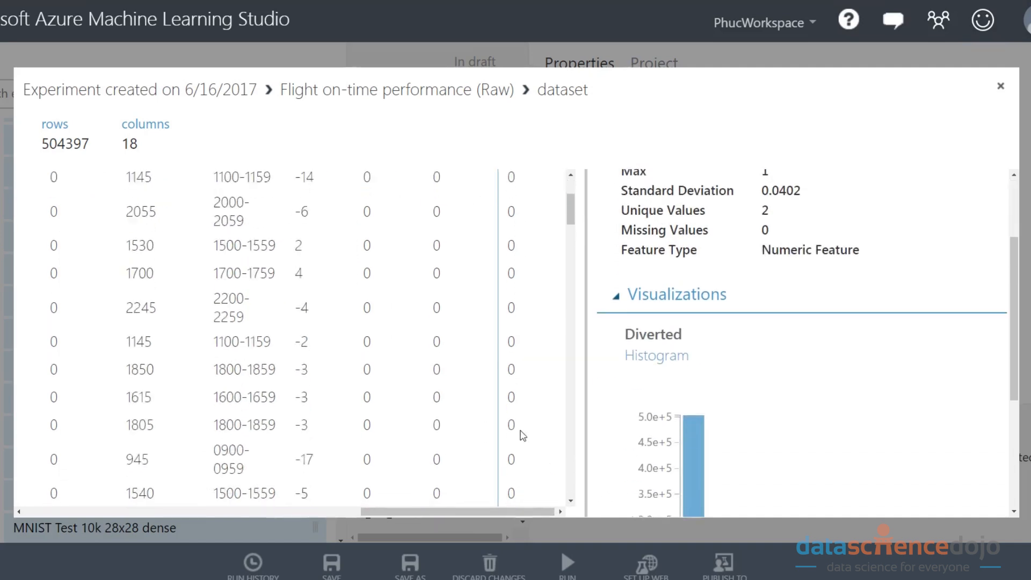
scroll(483, 376, "up", 5)
Alternate between the Cancelled and Diverted columns to compare their statistics and histograms.
left_click(434, 183)
left_click(516, 182)
left_click(448, 181)
left_click(546, 196)
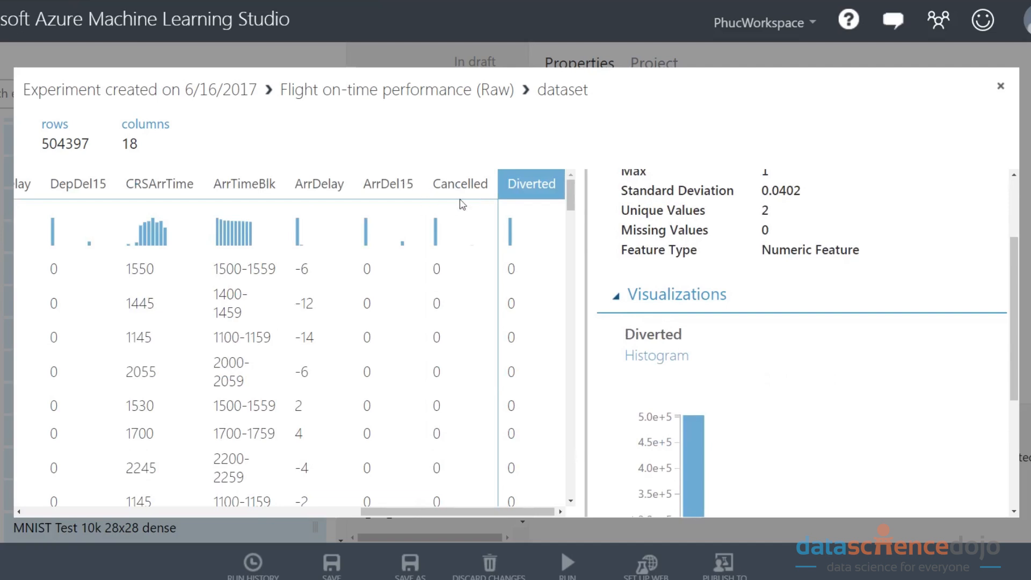
left_click(451, 186)
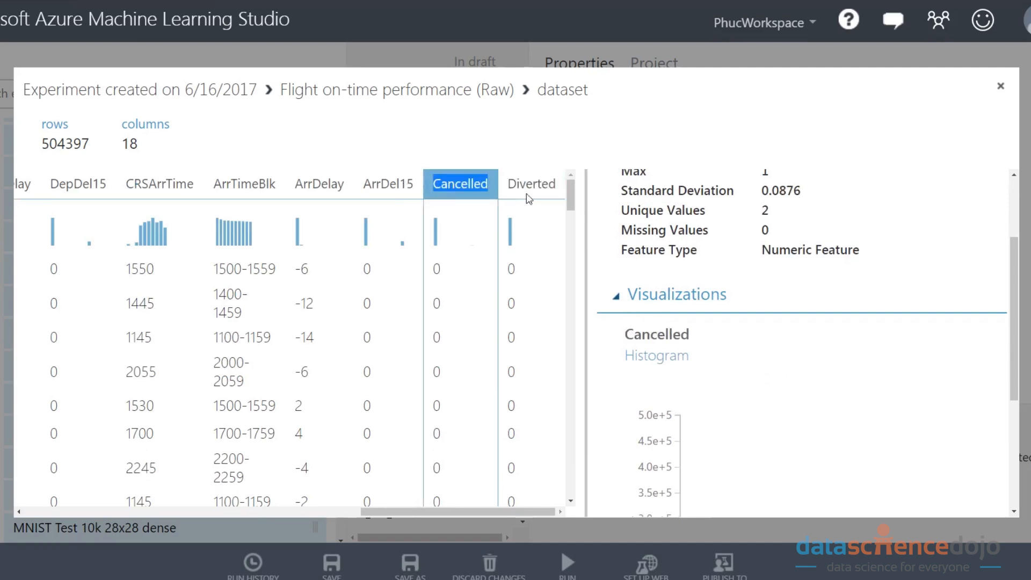
double_click(530, 191)
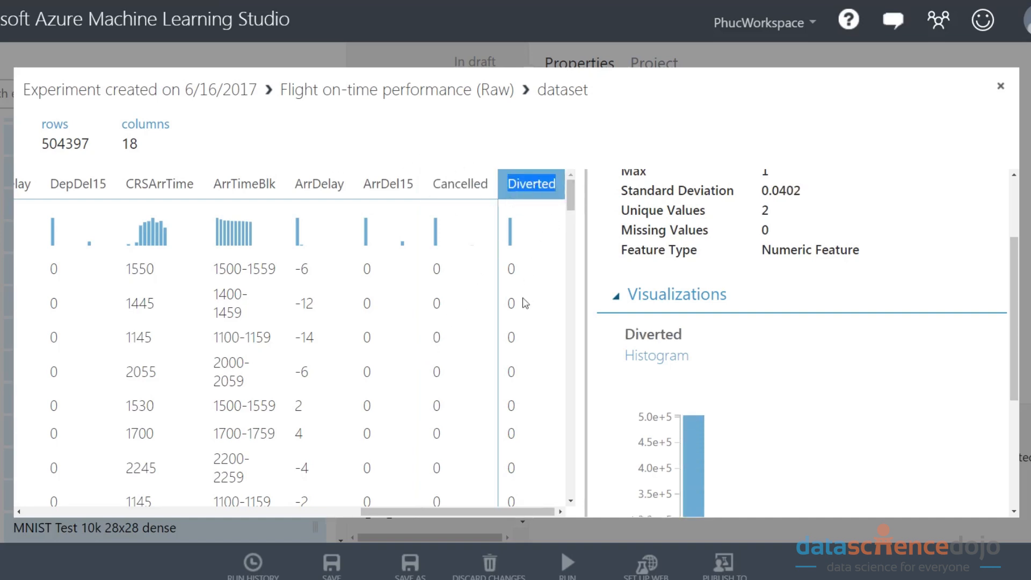
View the ArrDelay column's statistics, followed by those of the Cancelled and Diverted columns.
left_click(324, 187)
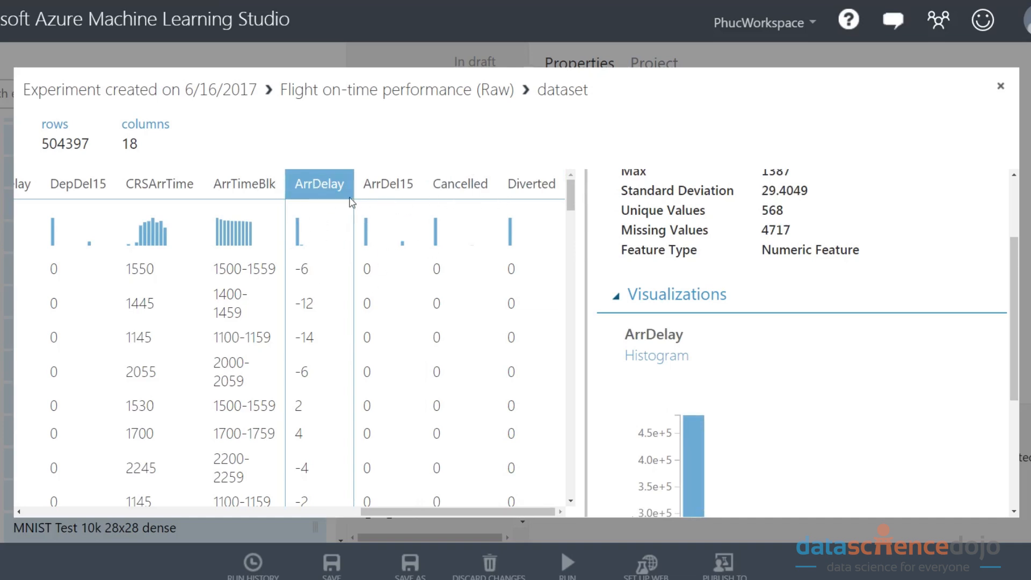
double_click(462, 183)
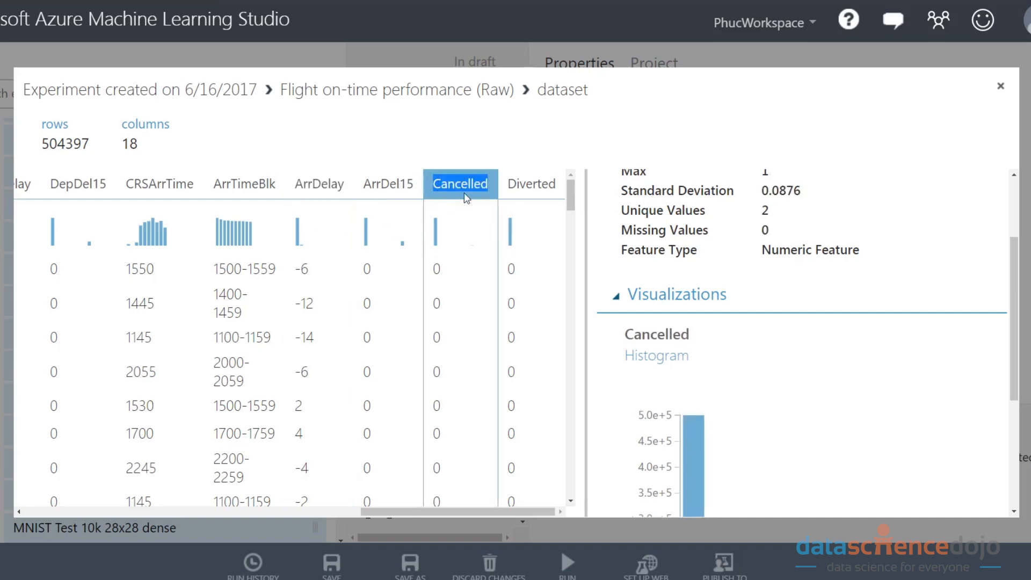
left_click(512, 186)
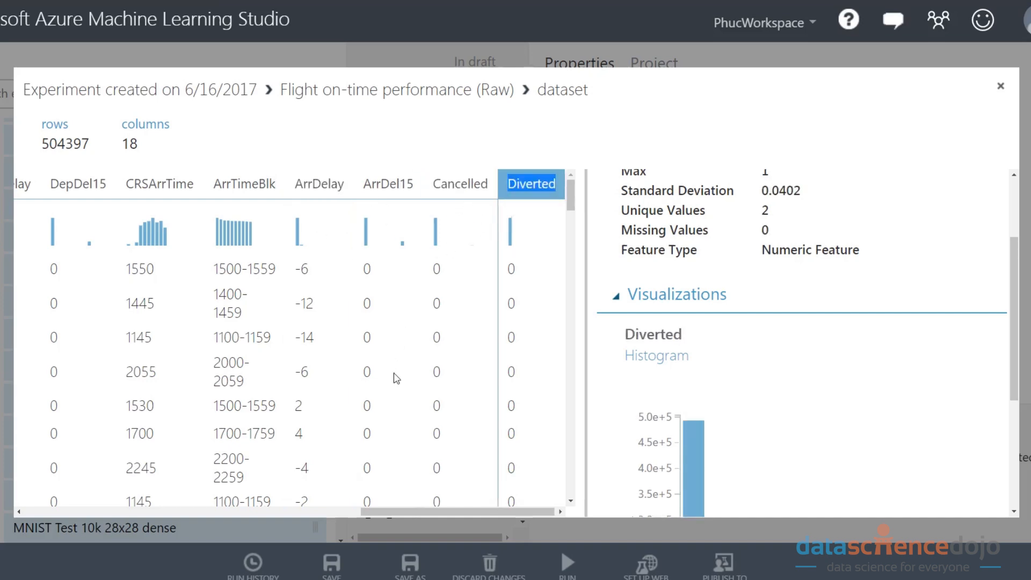
left_click(485, 288)
left_click(532, 183)
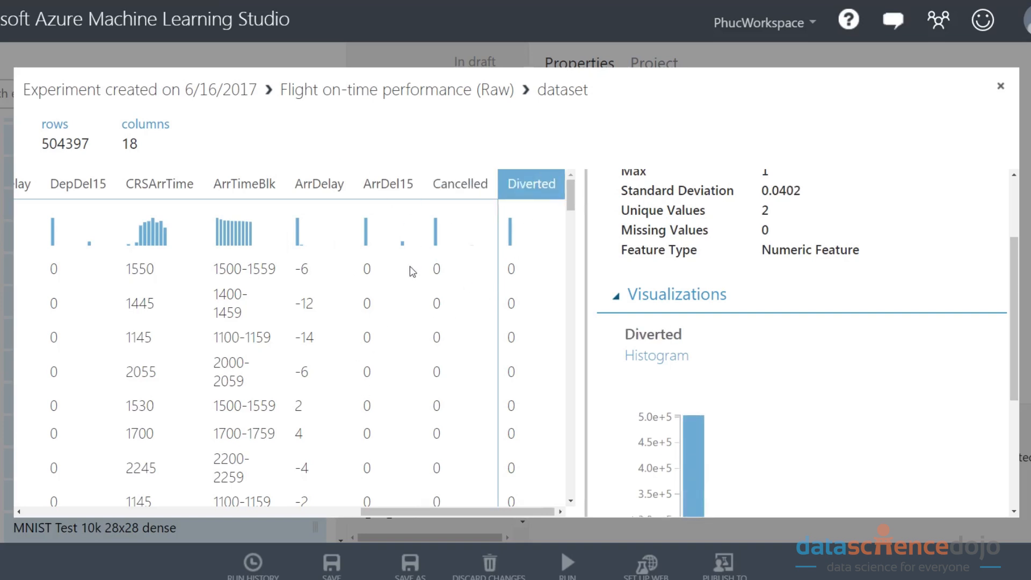
Select the ArrDel15 column and review its row values and histogram.
left_click(392, 223)
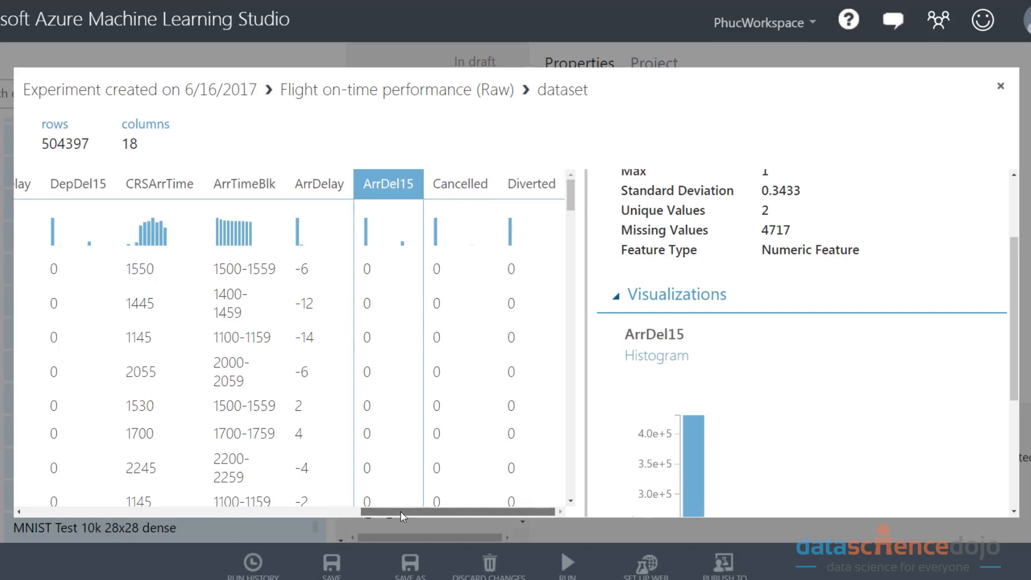
scroll(397, 376, "down", 5)
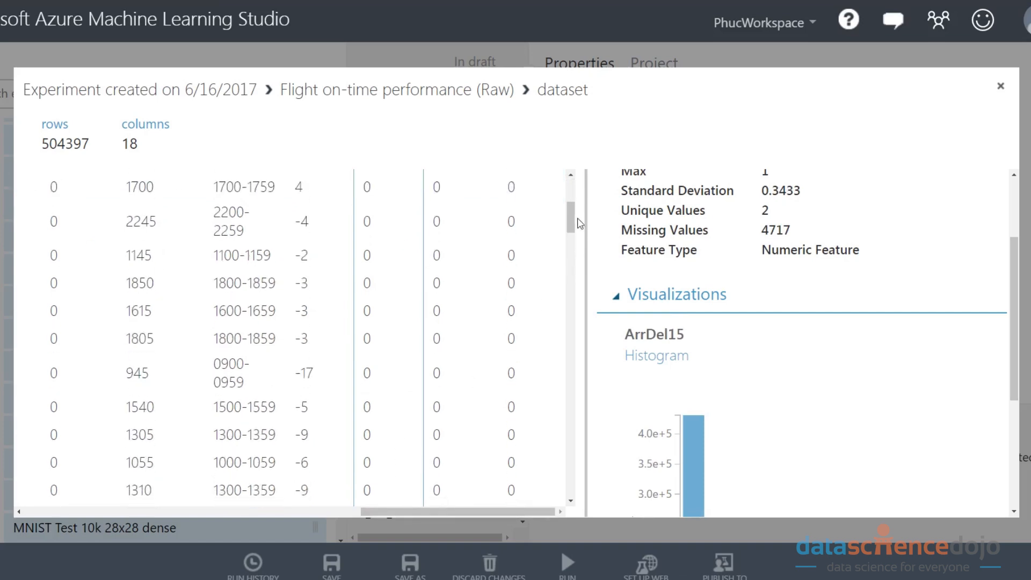
scroll(799, 347, "down", 5)
scroll(521, 370, "up", 3)
scroll(499, 403, "up", 2)
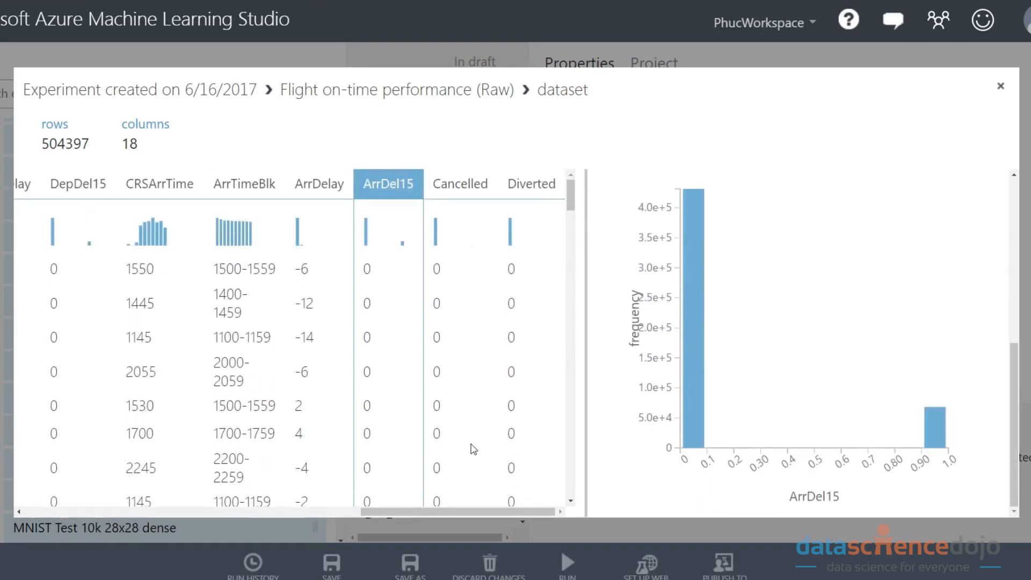
Return to the dataset's first columns and examine the row and column counts.
mouse_move(450, 515)
left_mouse_down()
mouse_move(431, 511)
mouse_move(450, 513)
left_mouse_up()
left_click_drag(466, 512, 99, 437)
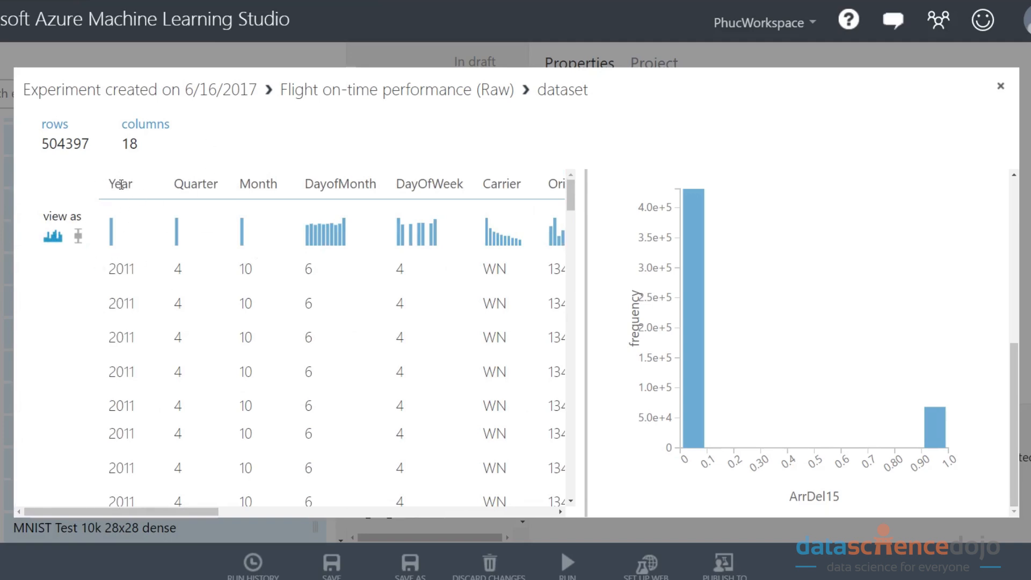
left_click_drag(42, 120, 164, 152)
left_click(161, 160)
double_click(48, 140)
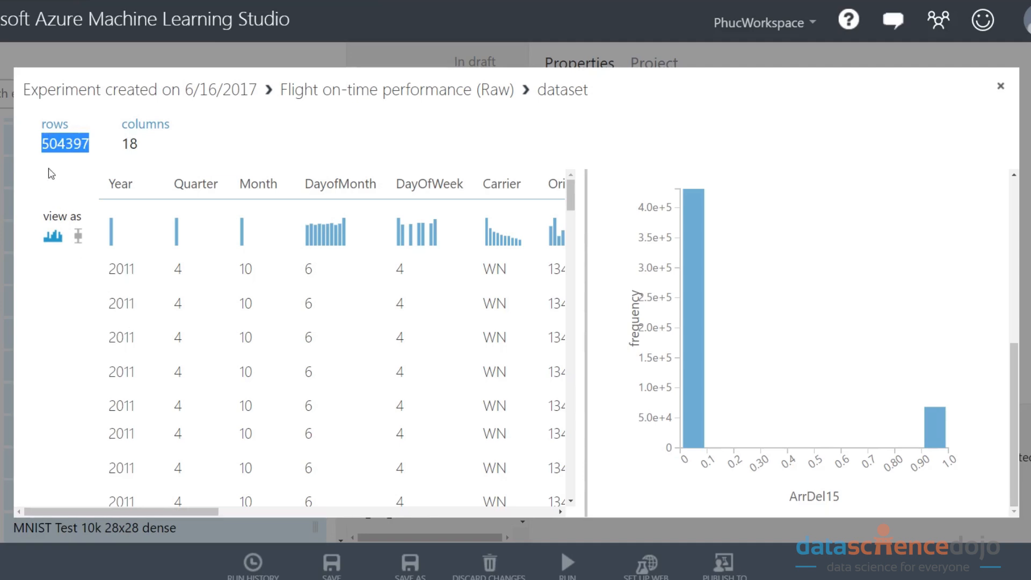
left_click(135, 144)
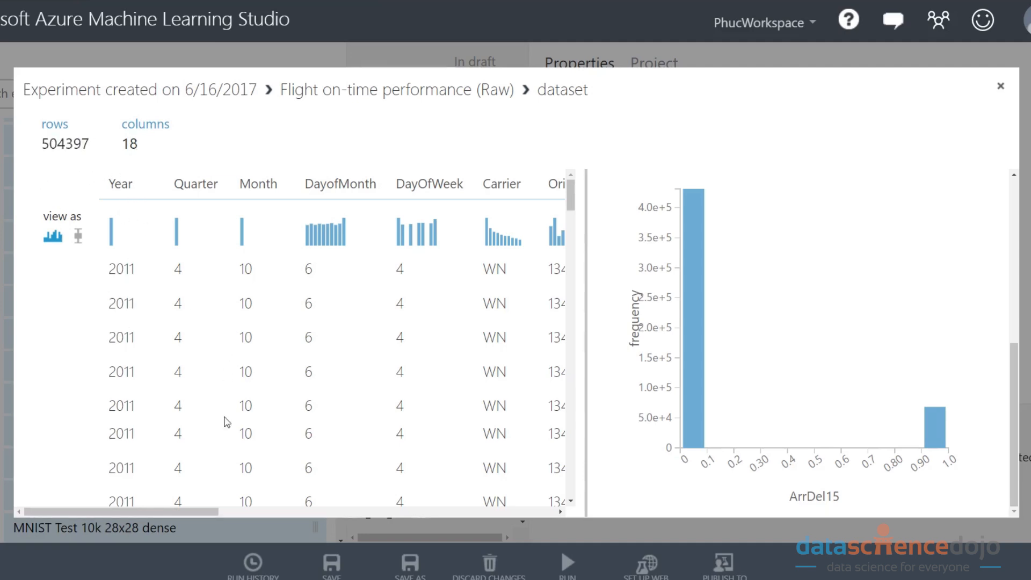
Select the Month column and examine its row values and histogram.
left_click_drag(172, 518, 404, 517)
left_click(282, 408)
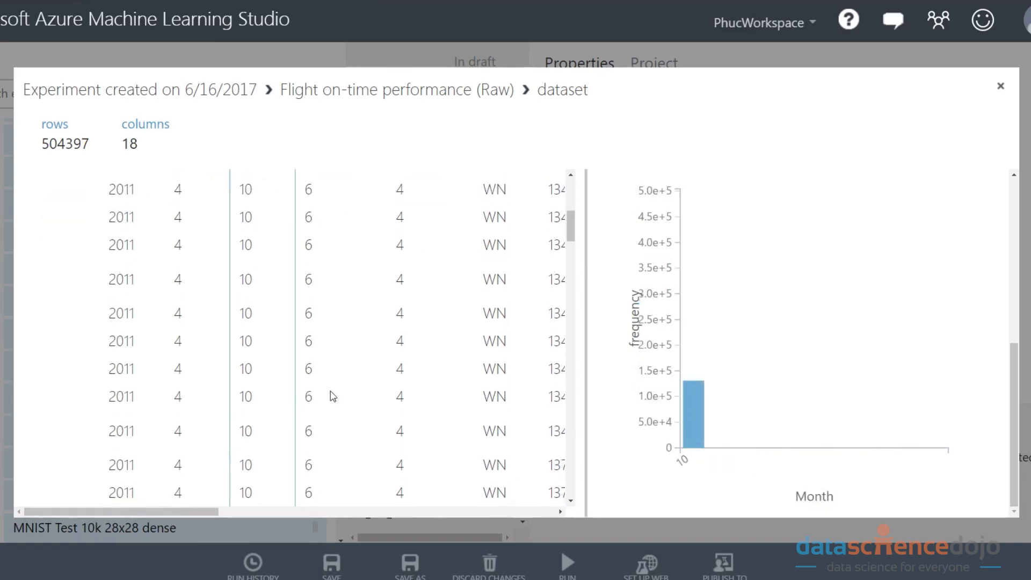
scroll(330, 397, "up", 5)
scroll(331, 401, "up", 1)
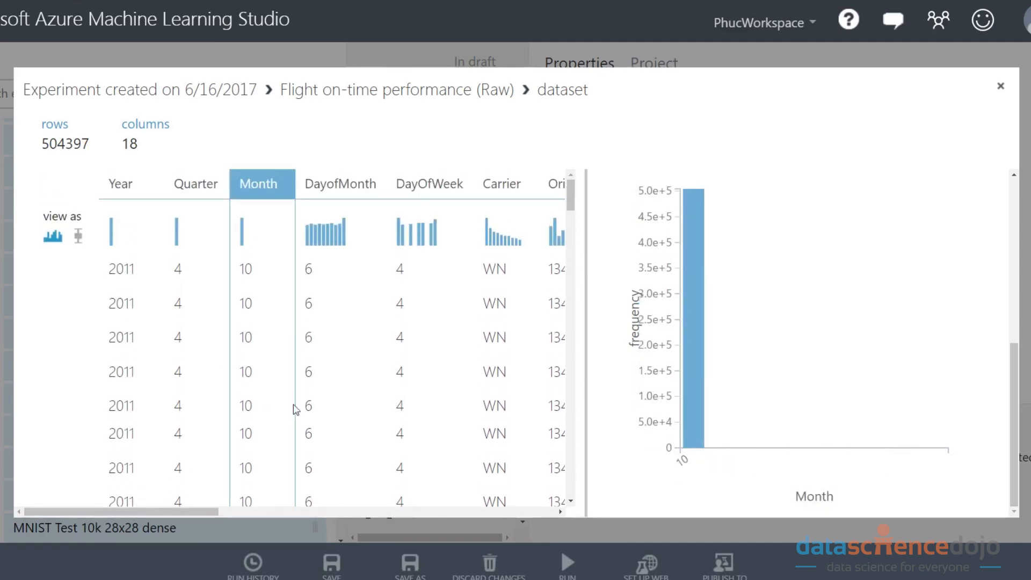
Select the Year column and examine its histogram, including the bar's element count, and its statistics.
left_click(135, 237)
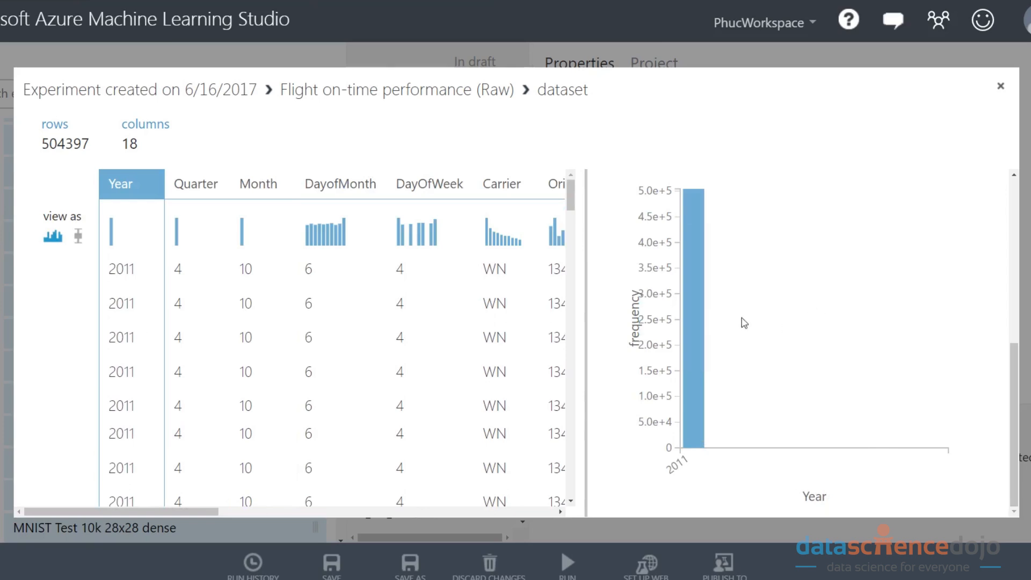
mouse_move(705, 305)
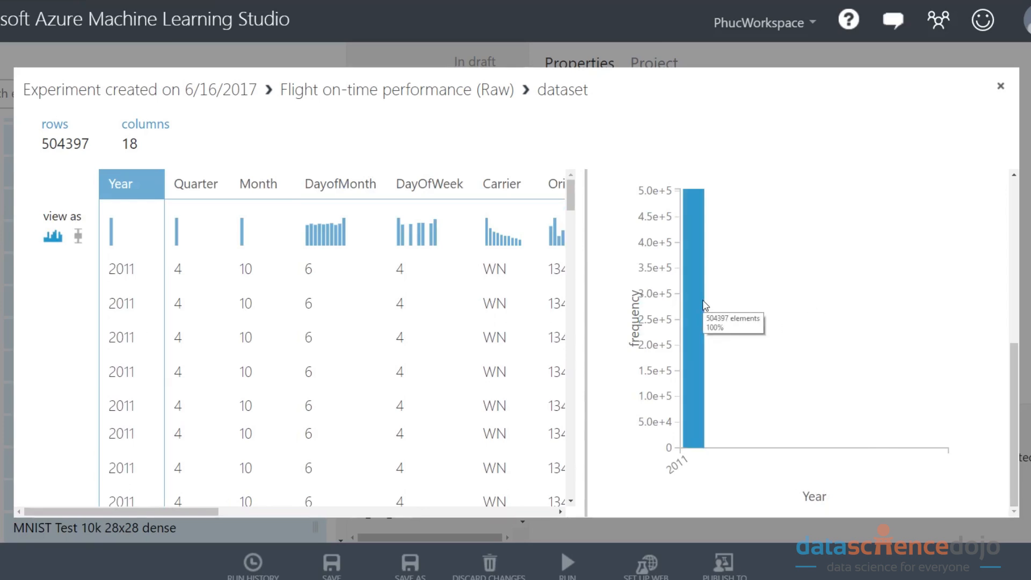
scroll(782, 389, "up", 3)
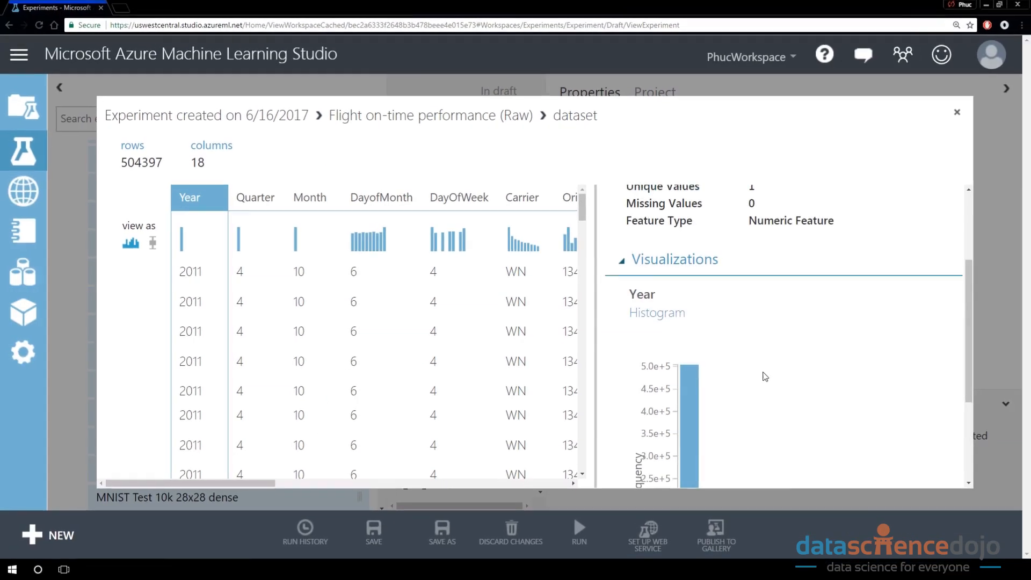
scroll(766, 377, "up", 3)
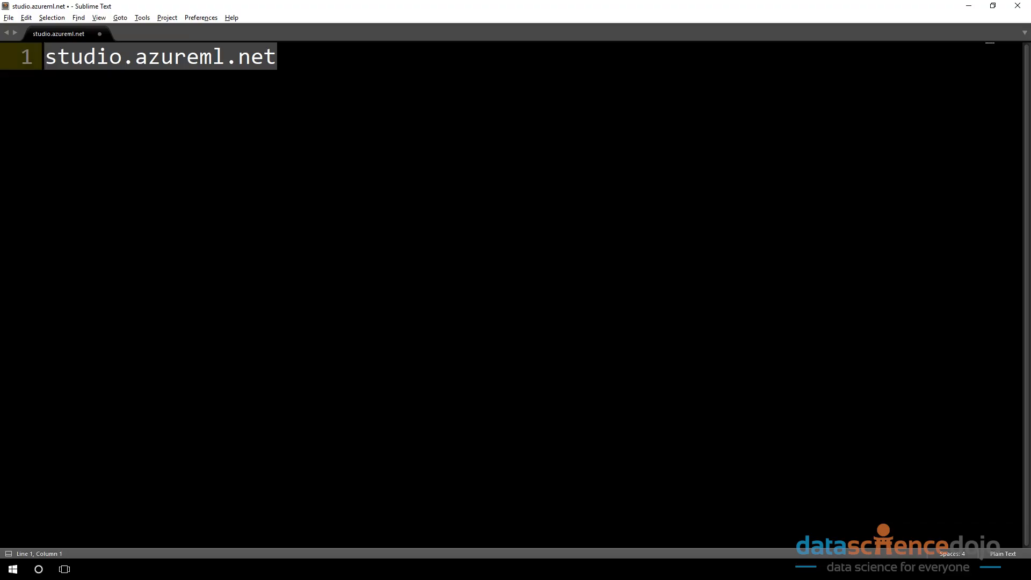
Switch to Sublime Text and arrange its window beside the dataset's first columns, extending it down to the taskbar.
left_click_drag(290, 7, 434, 86)
left_click_drag(138, 78, 370, 15)
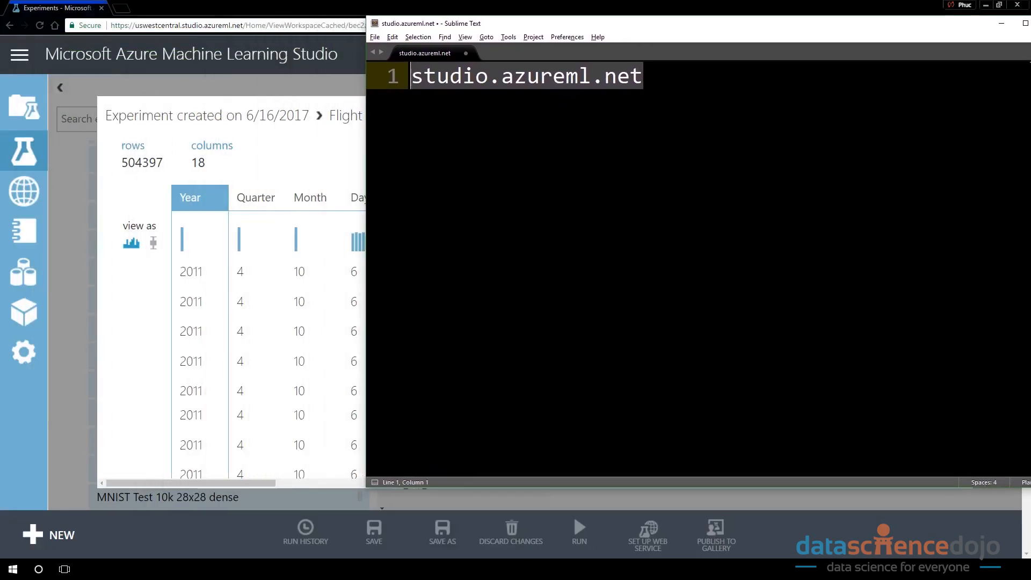
left_click_drag(440, 487, 439, 556)
Leave a blank line below studio.azureml.net in the note and copy the Year column name onto line 3.
left_click(399, 247)
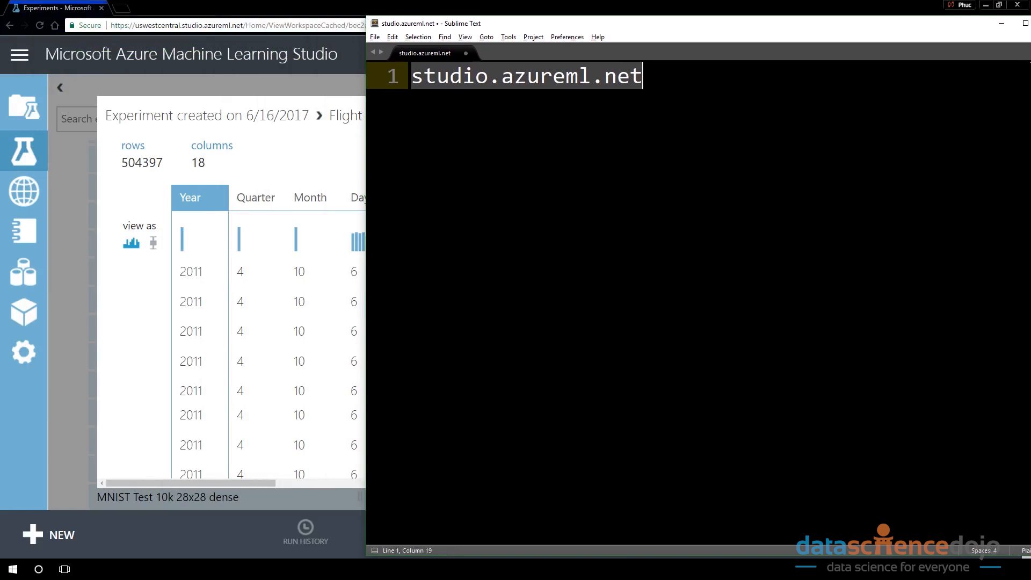
key("Return")
key("Return")
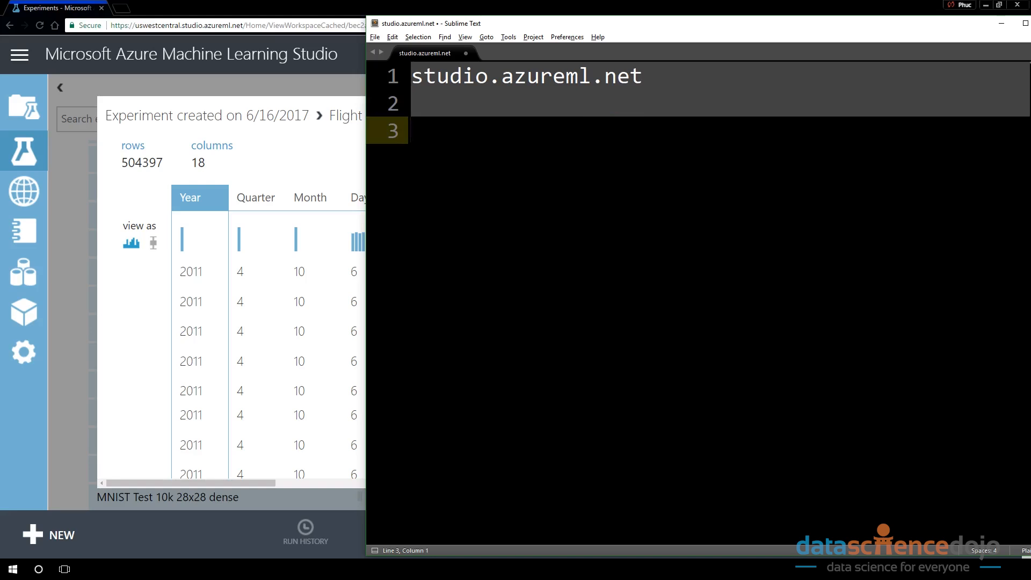
double_click(191, 198)
key("ctrl+c")
key("alt+Tab")
key("ctrl+v")
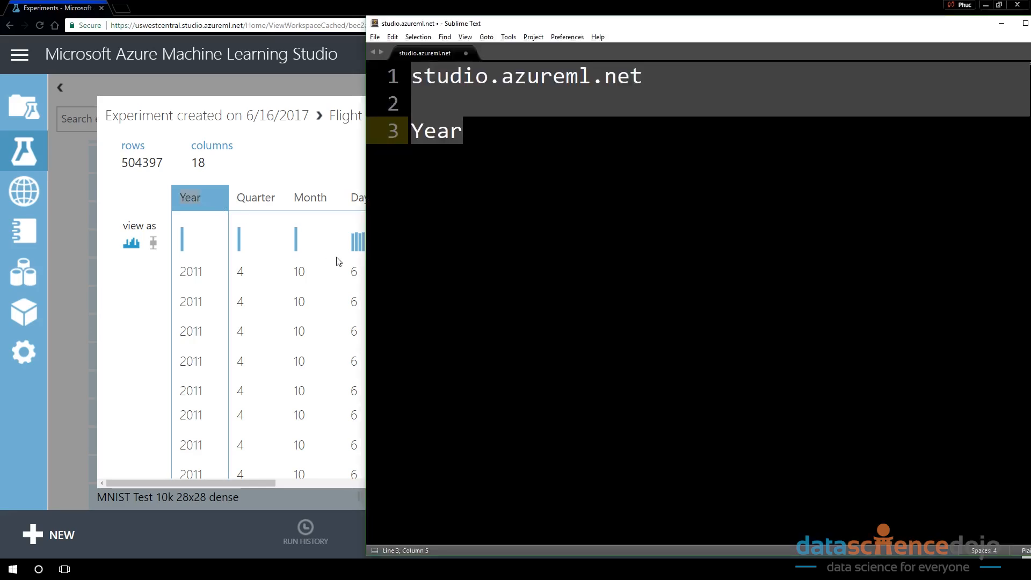
Append <drop> after Year on line 3 of the note and switch back to the dataset view in the browser.
type("<")
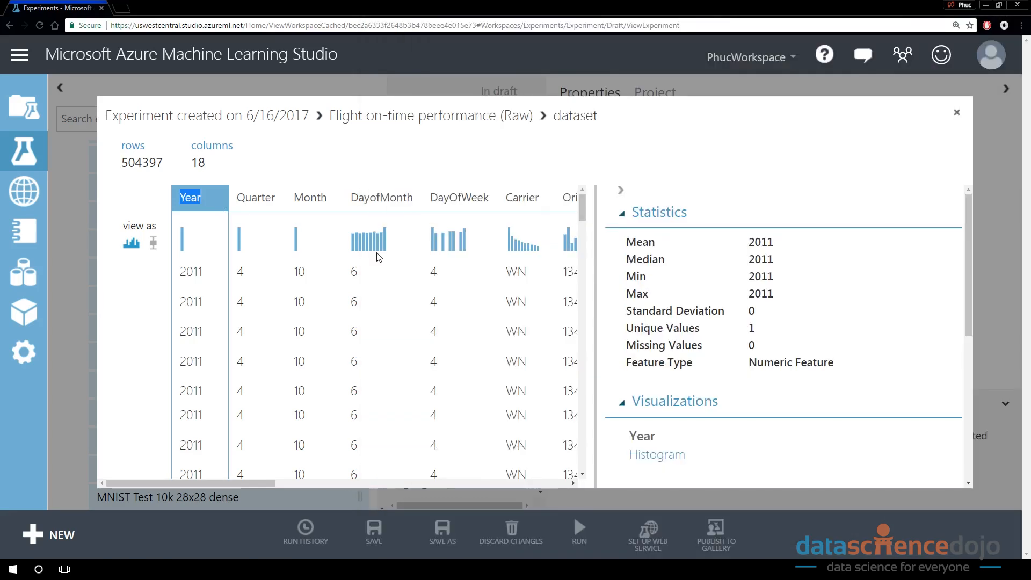
type("drop>")
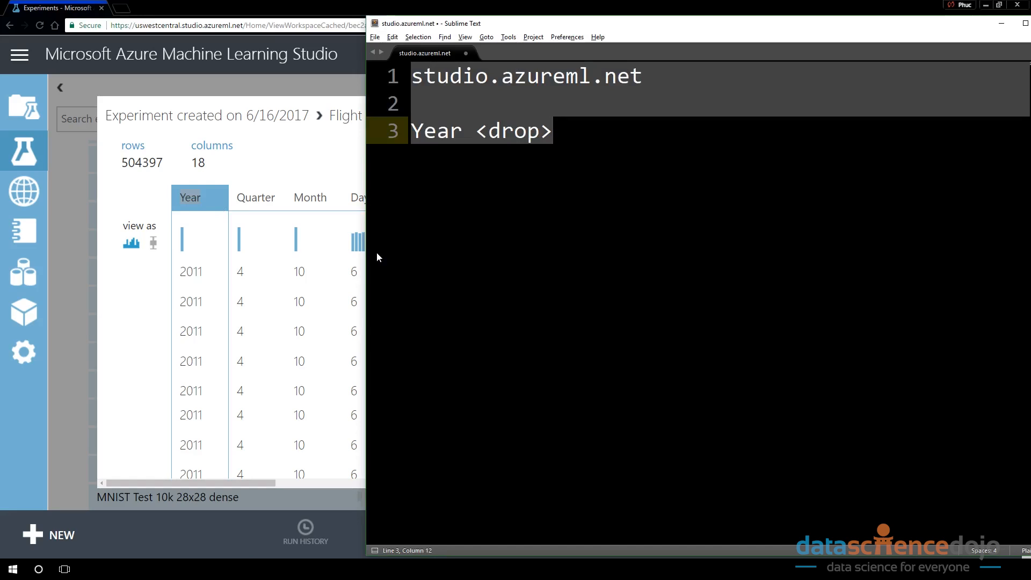
key("alt+Tab")
Examine the Year column's statistics and histogram.
scroll(735, 360, "down", 5)
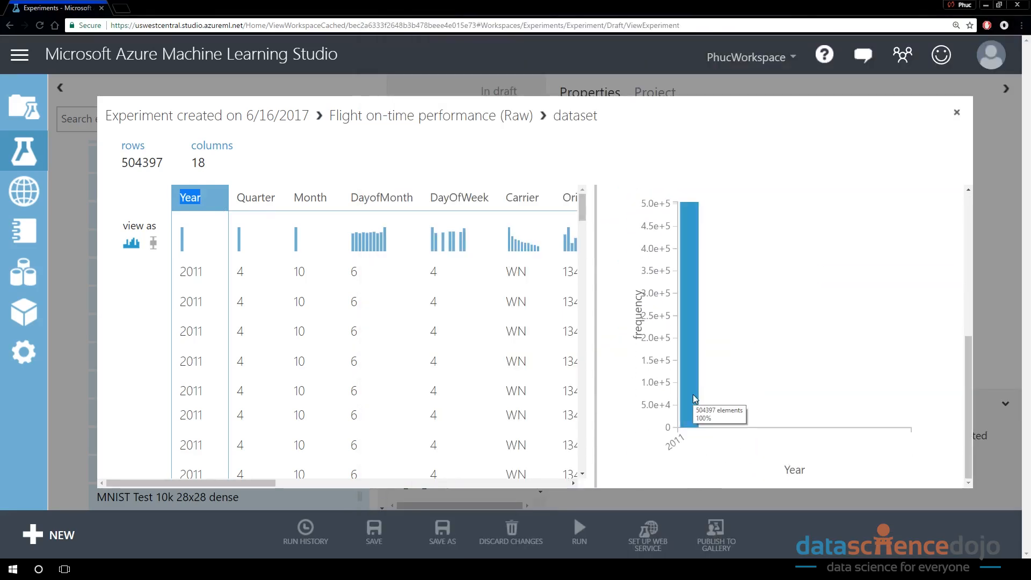
scroll(698, 395, "up", 5)
scroll(773, 414, "down", 5)
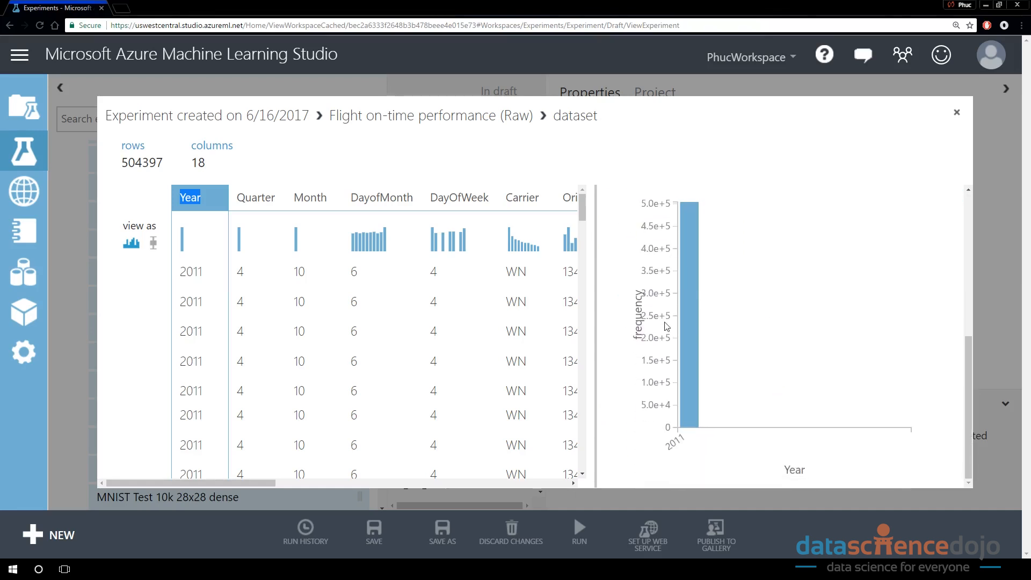
scroll(704, 343, "up", 5)
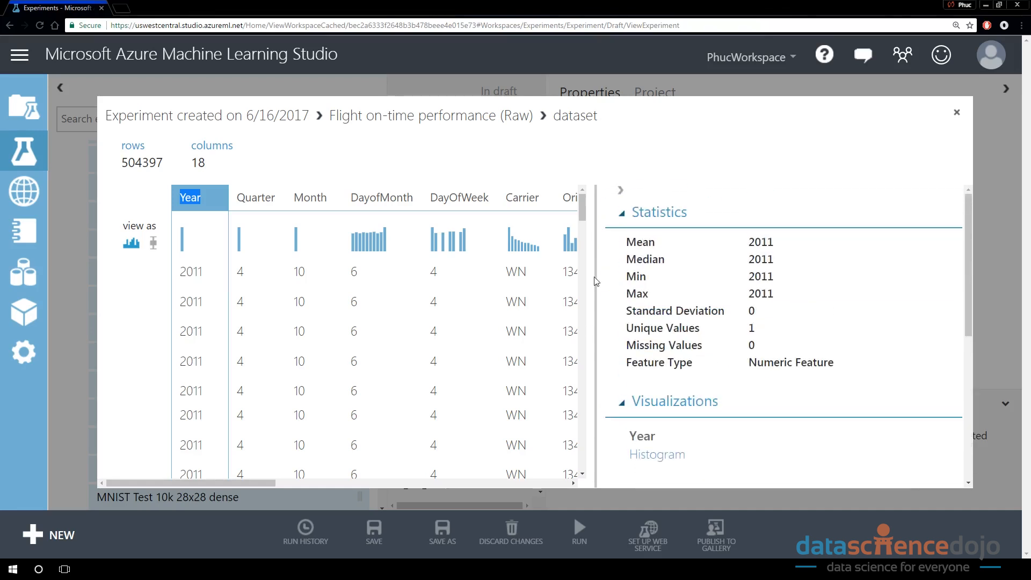
left_click(246, 207)
left_click(205, 239)
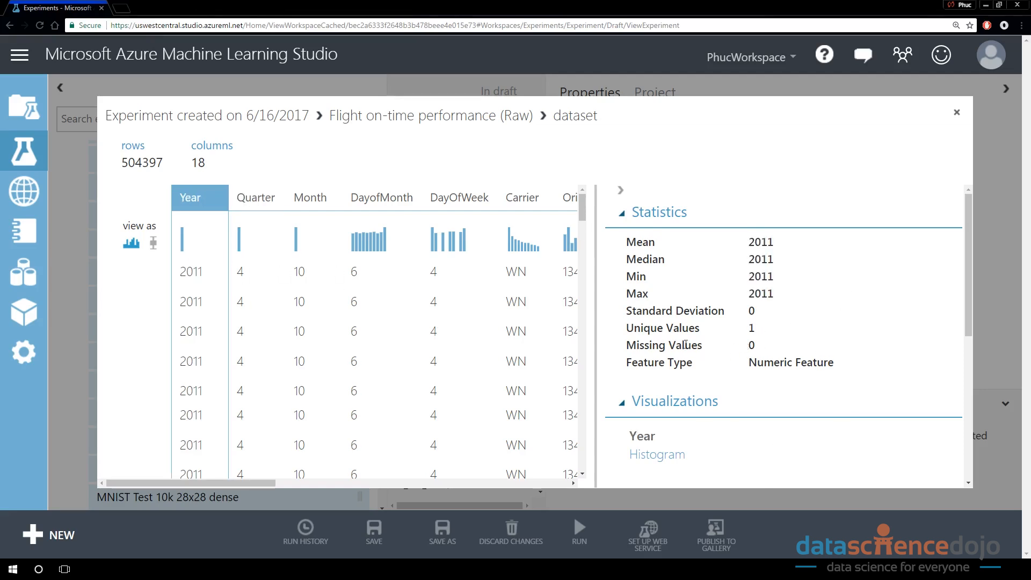
Highlight the Unique Values statistic for Year and examine the element count of its histogram bar.
left_click_drag(631, 327, 773, 330)
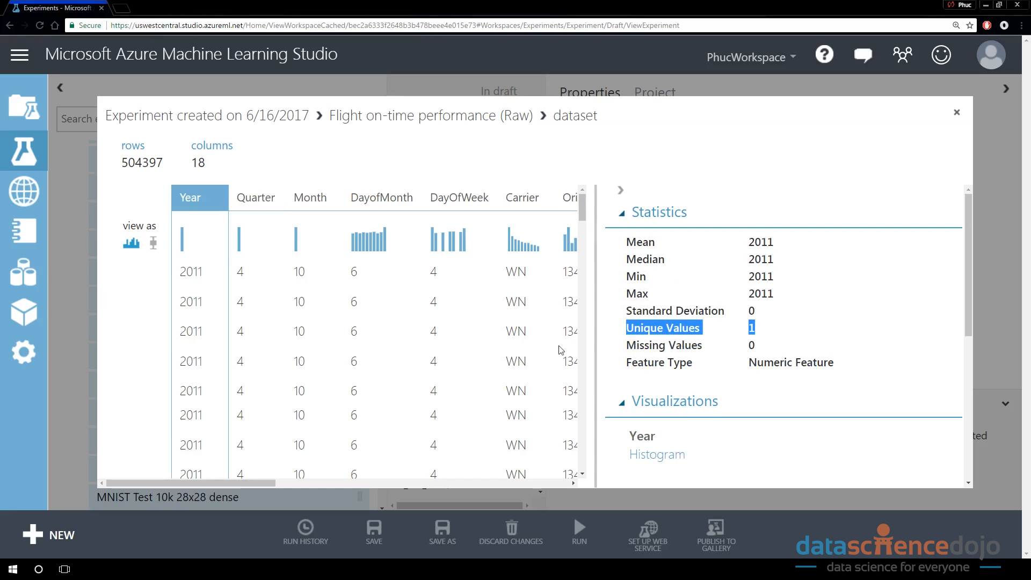
scroll(712, 417, "down", 6)
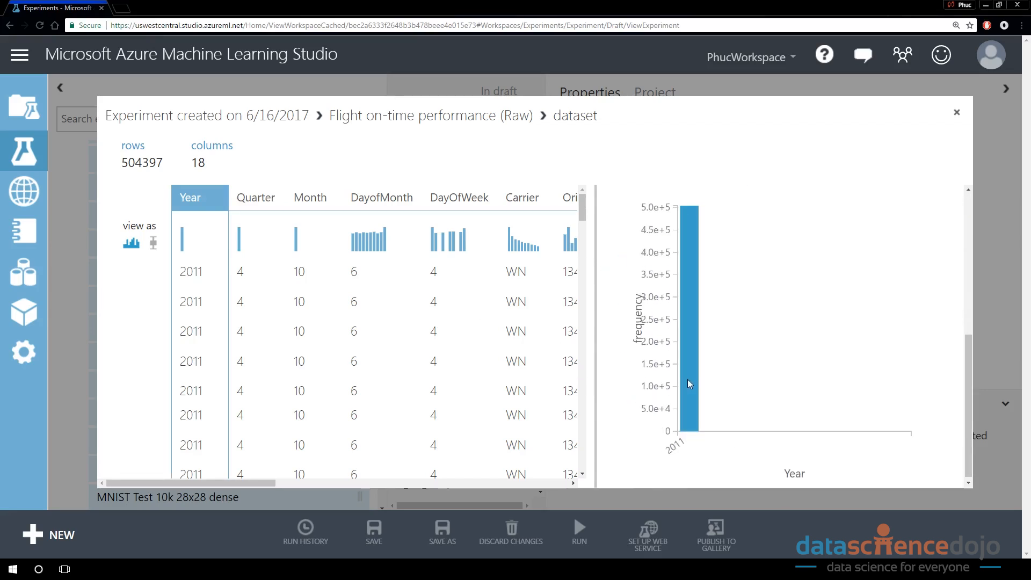
scroll(687, 380, "up", 3)
scroll(726, 314, "up", 2)
scroll(701, 429, "down", 2)
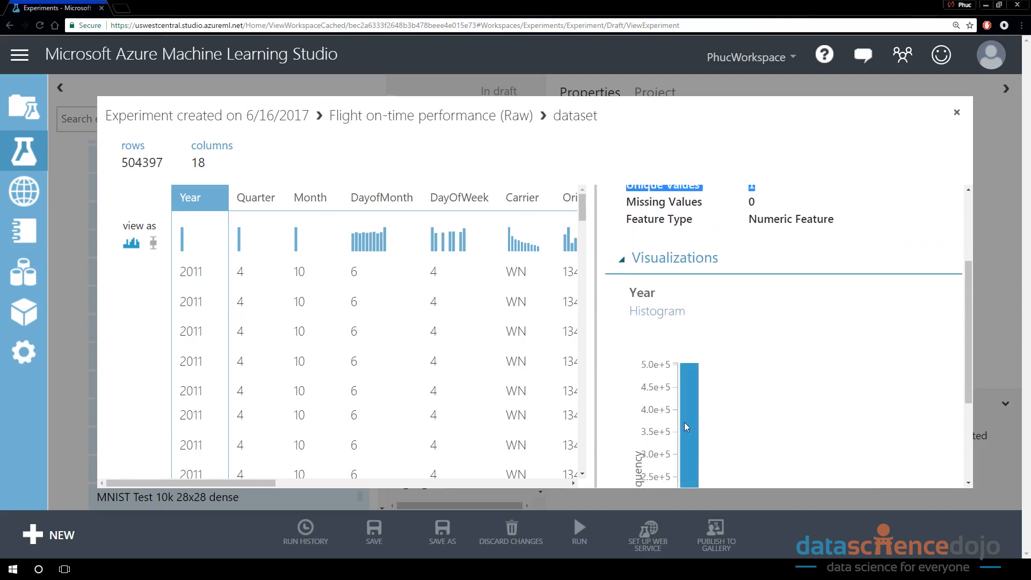
scroll(693, 424, "down", 1)
scroll(774, 349, "down", 2)
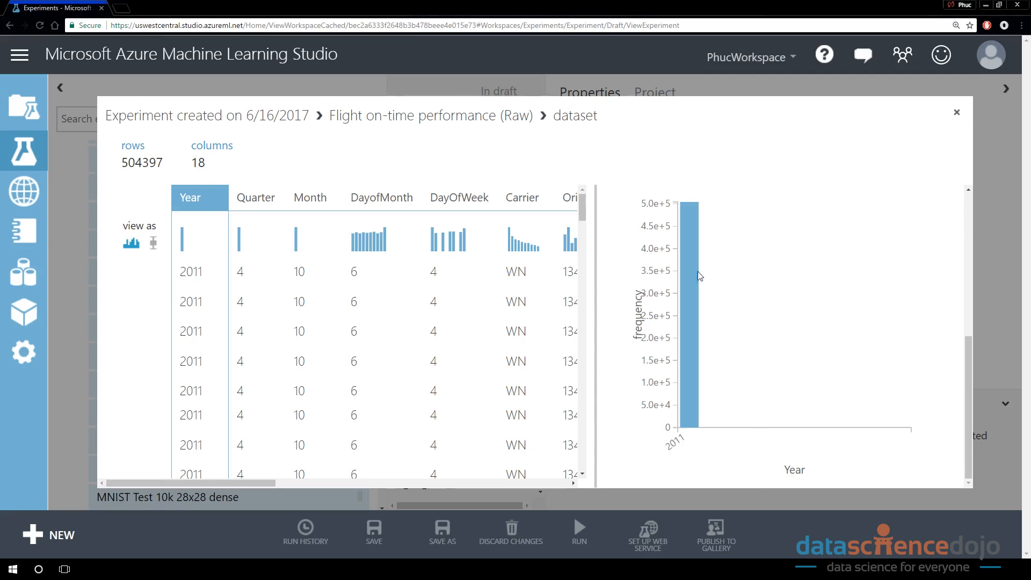
mouse_move(698, 273)
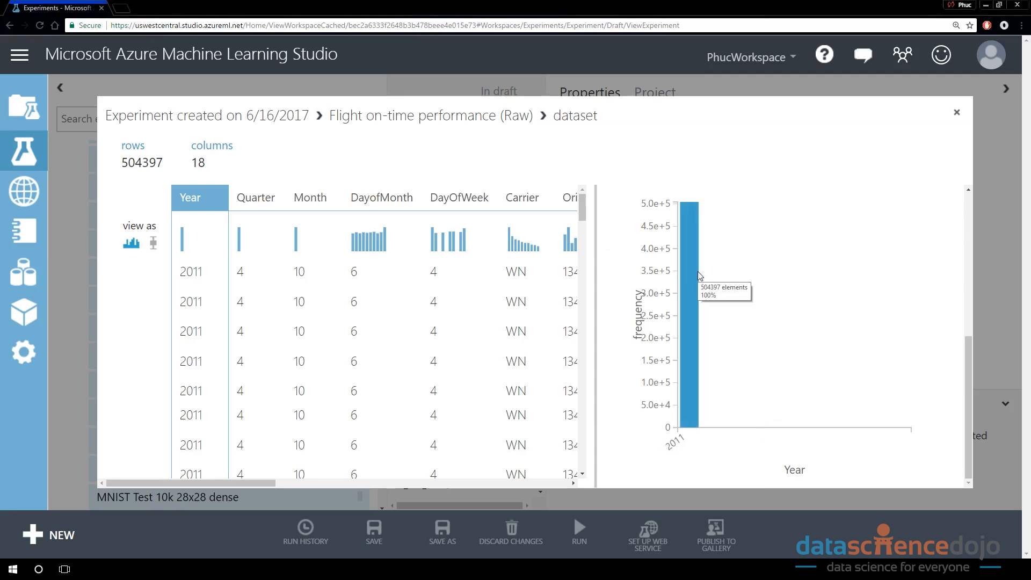
scroll(746, 333, "up", 1)
Select the Quarter column, check its histogram, and add "Quarter <drop>" on line 4 of the Sublime Text note.
left_click(256, 241)
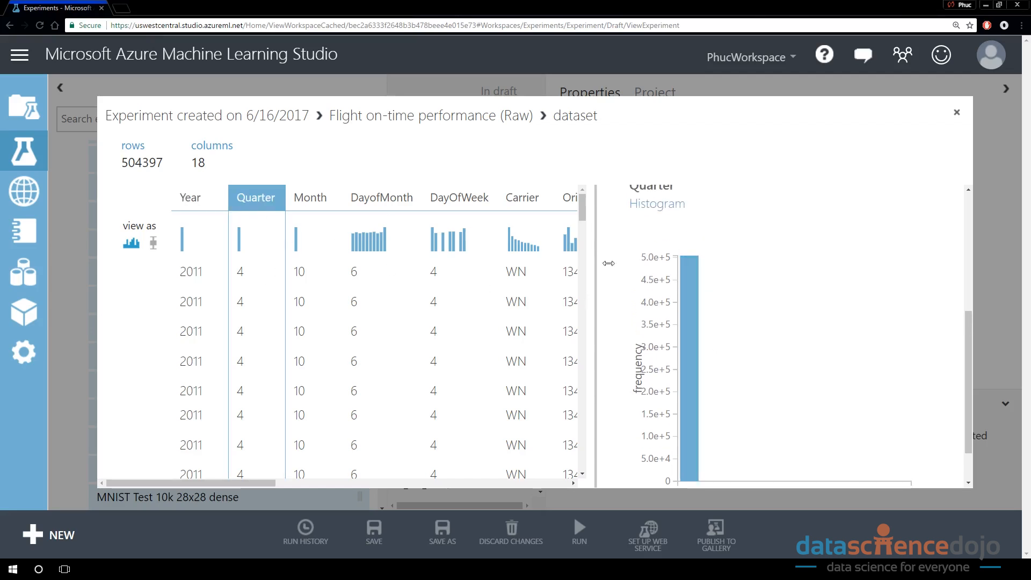
scroll(687, 321, "down", 1)
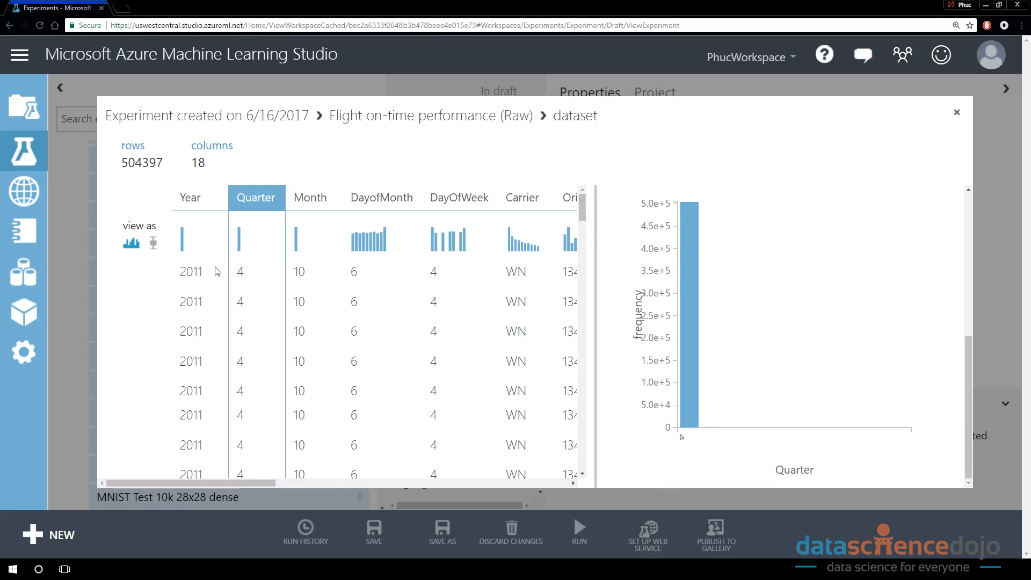
key("alt+Tab")
key("Return")
type("Q")
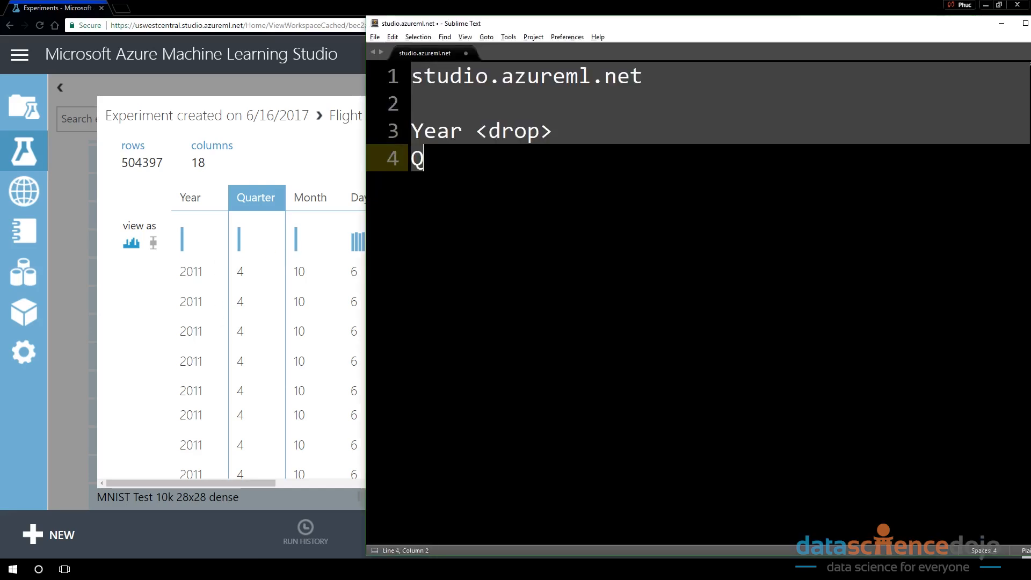
type("uarter <drop>")
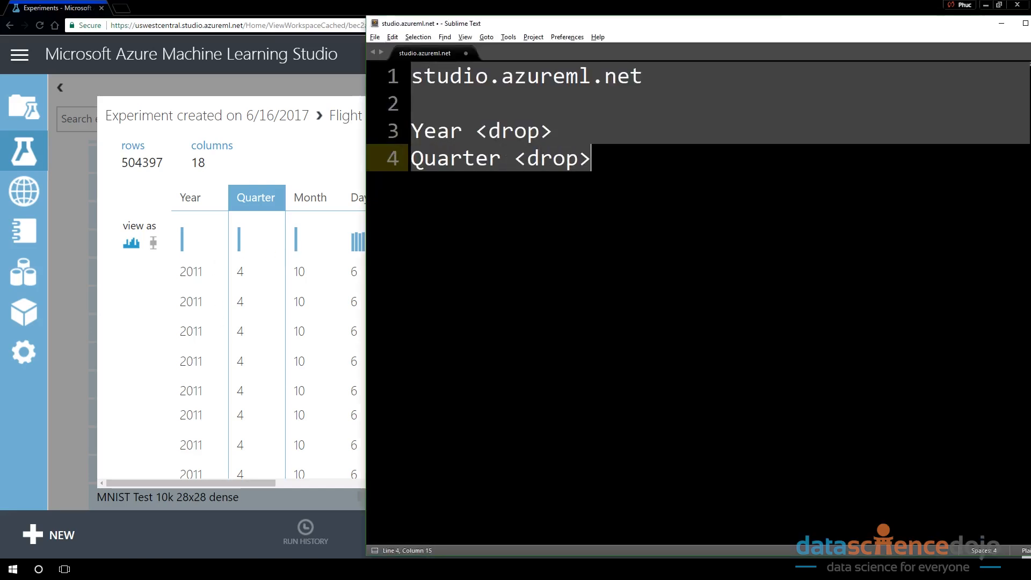
Switch back to the dataset, select the Month column, and examine its statistics and histogram.
key("alt+Tab")
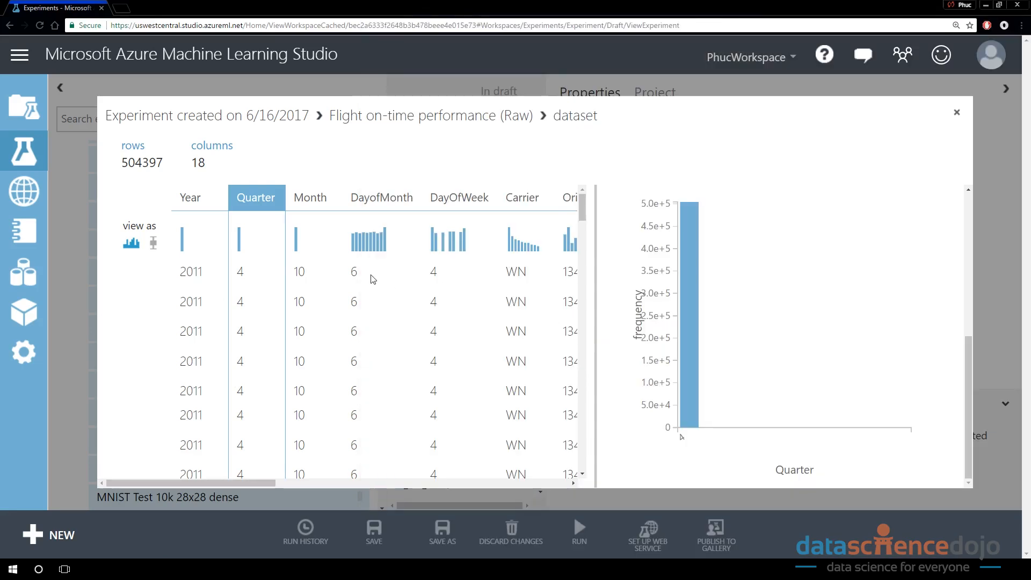
left_click(297, 271)
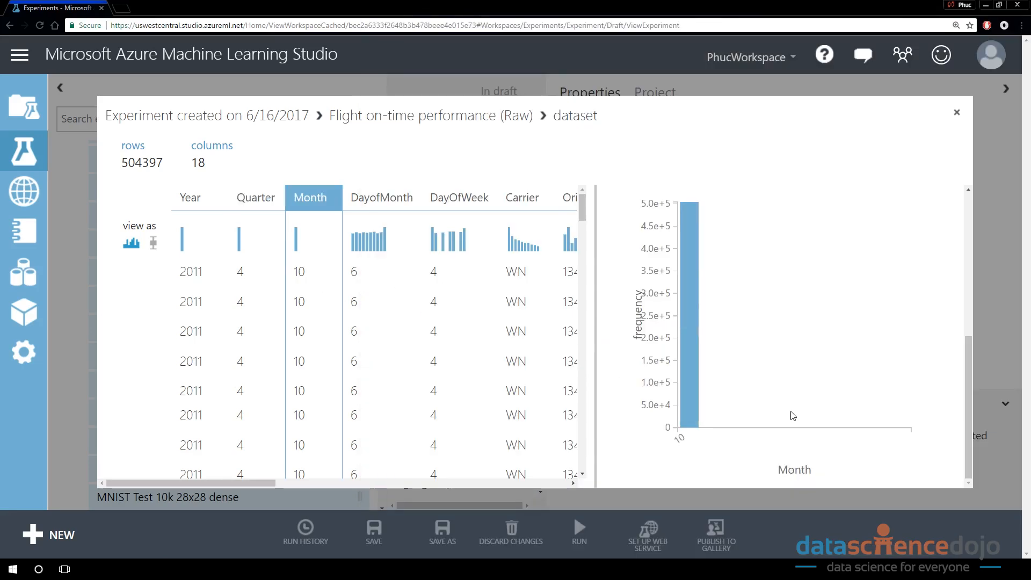
scroll(790, 414, "up", 3)
scroll(785, 322, "up", 3)
scroll(749, 352, "down", 5)
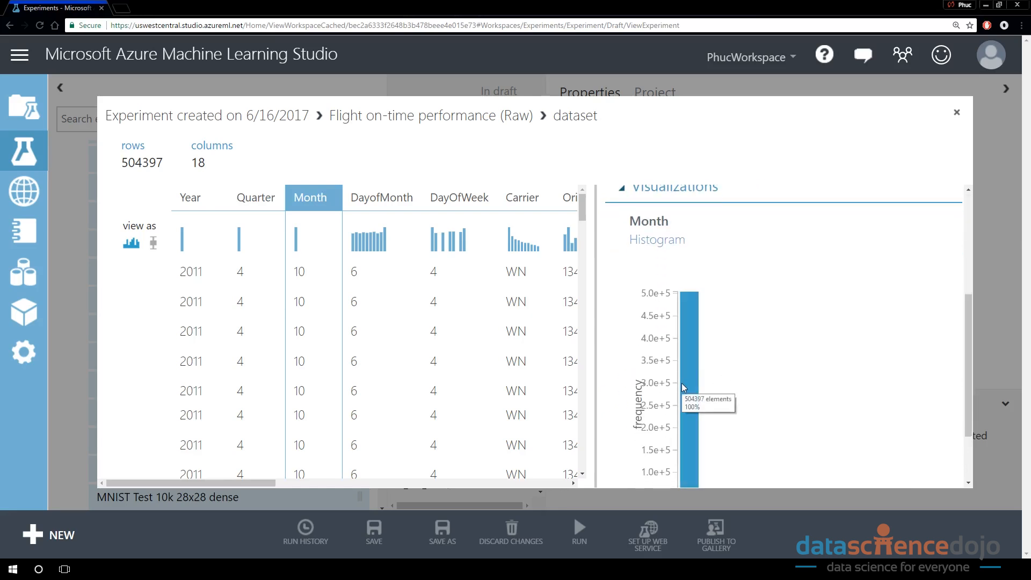
Switch to Sublime Text and add "Month <drop>" on line 5 of the note.
key("alt+Tab")
key("Return")
type("Mo")
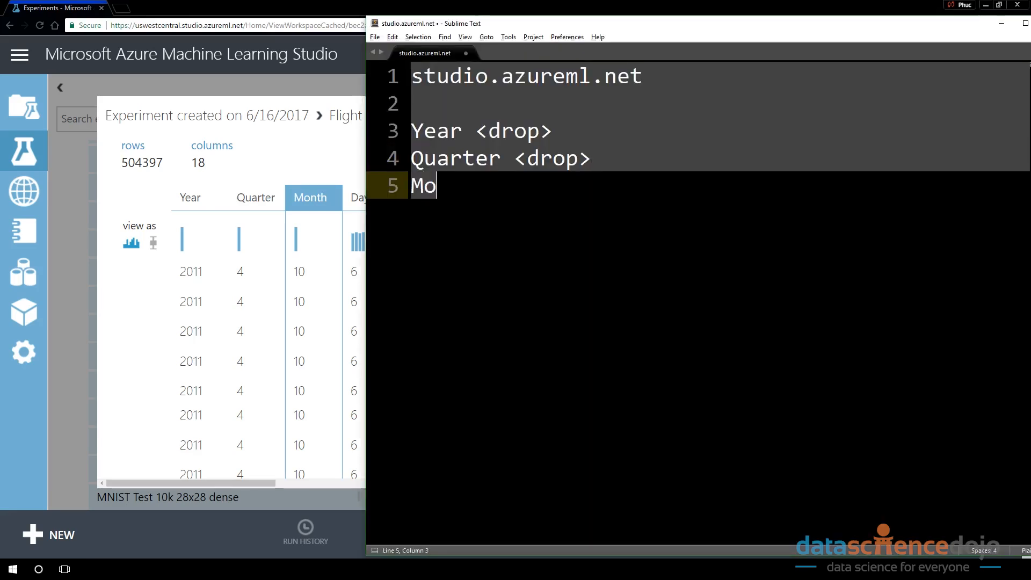
type("nth <drop>")
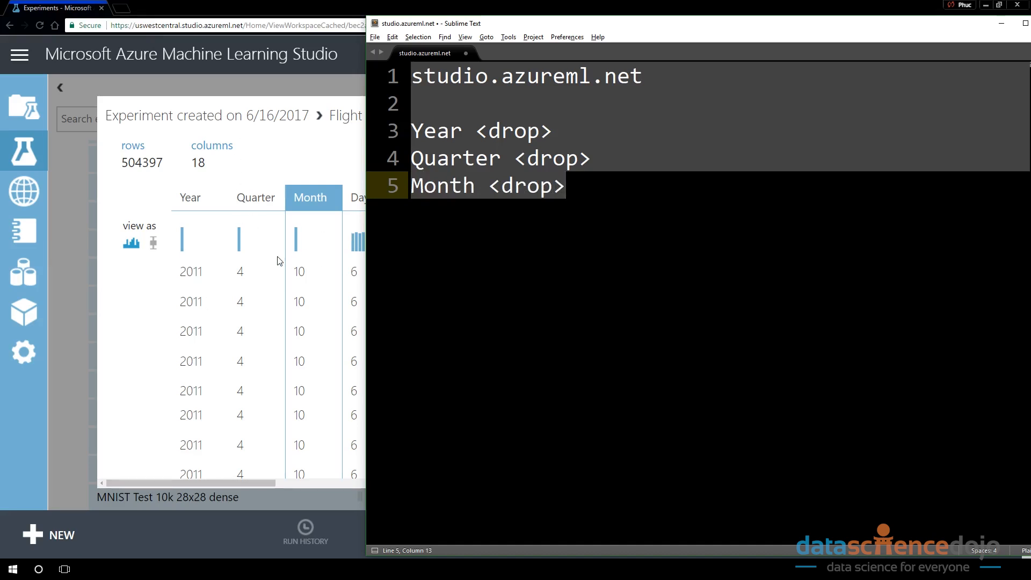
Highlight the first row value in the Month column and recheck the list of noted columns.
left_click(301, 266)
double_click(297, 271)
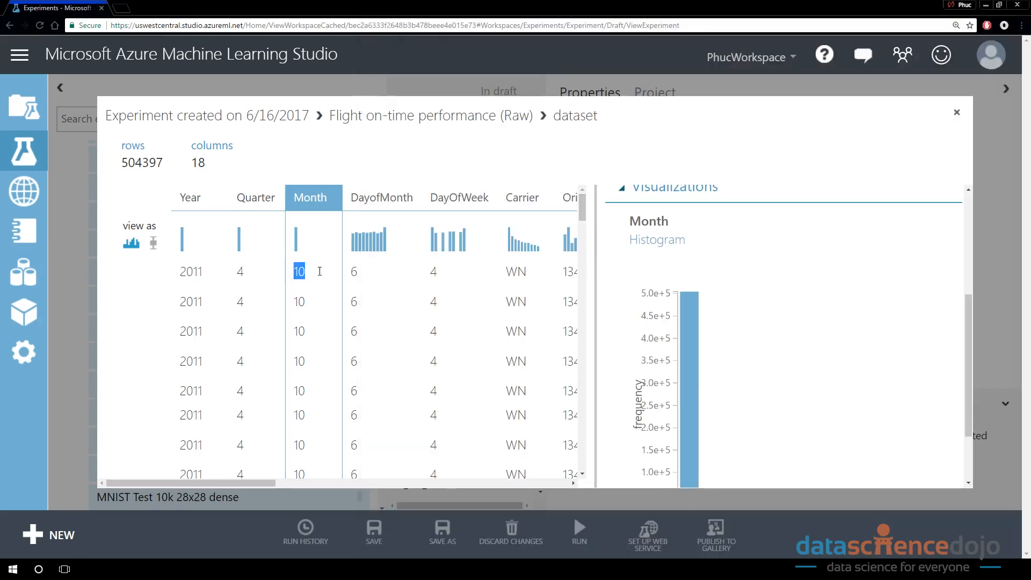
mouse_move(234, 484)
left_mouse_down()
mouse_move(260, 492)
mouse_move(230, 488)
left_mouse_up()
key("alt+Tab")
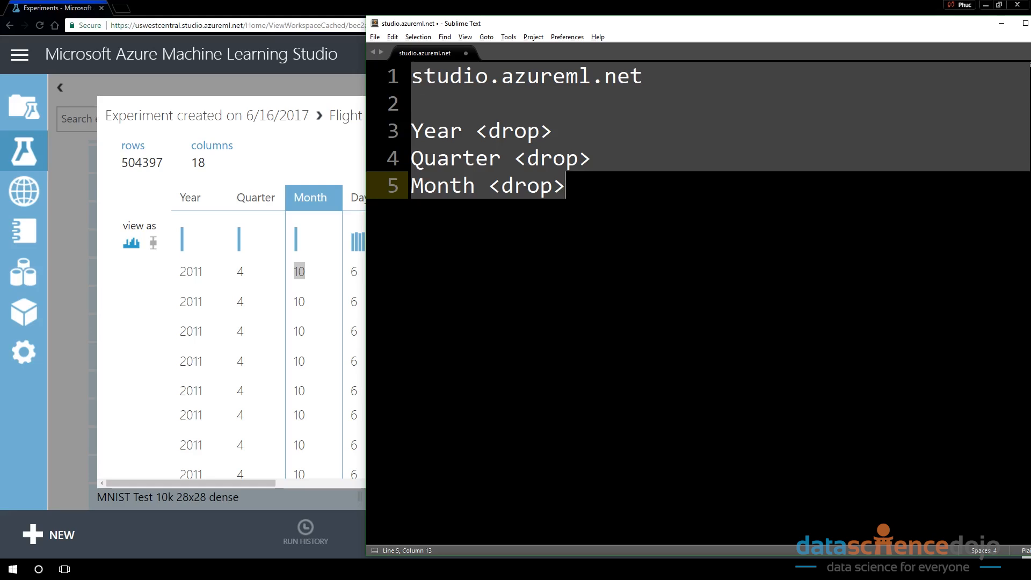
key("alt+Tab")
Select the DayofMonth column and examine its histogram across the days of the month.
left_click(379, 422)
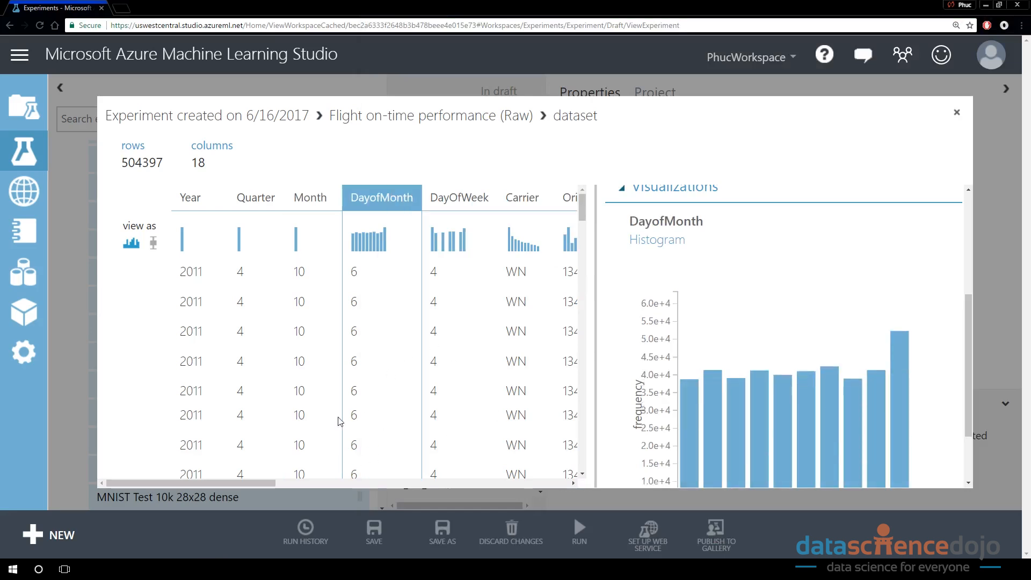
left_click_drag(266, 485, 284, 464)
scroll(708, 400, "down", 1)
scroll(707, 404, "down", 2)
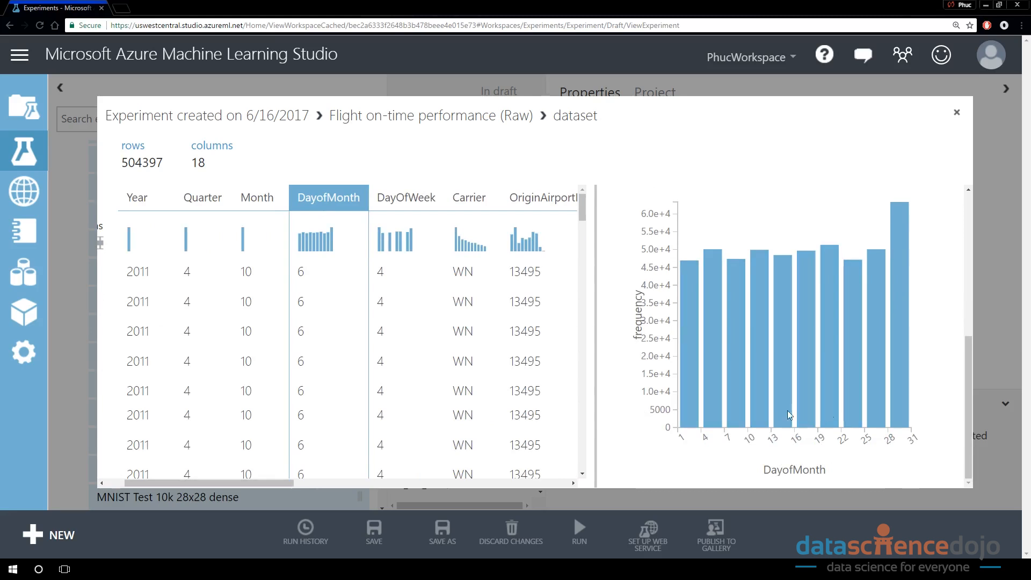
scroll(787, 410, "up", 3)
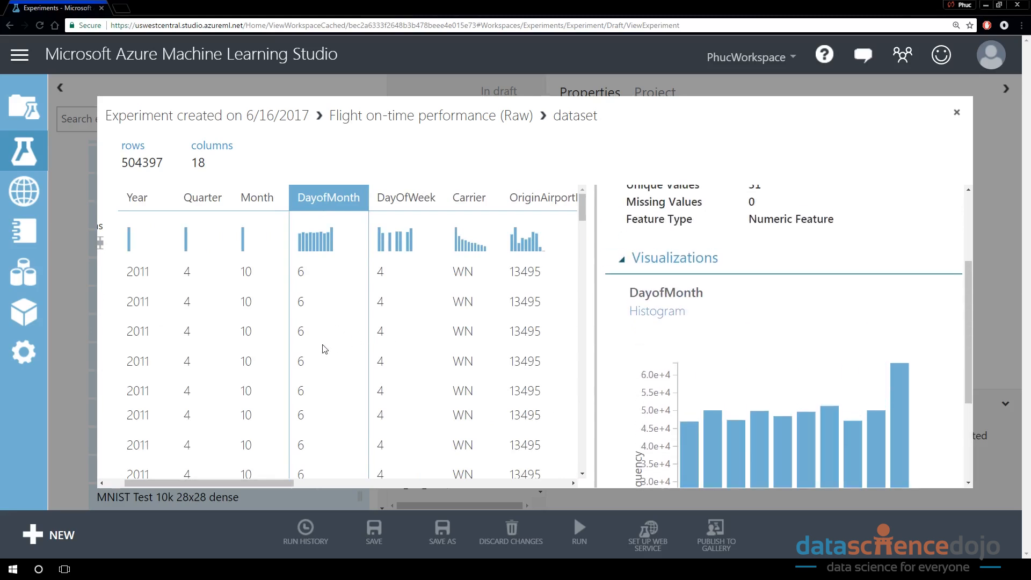
Switch to Sublime Text and start a new line below the Month entry.
key("alt+Tab")
key("Return")
type("Quarter <drop>")
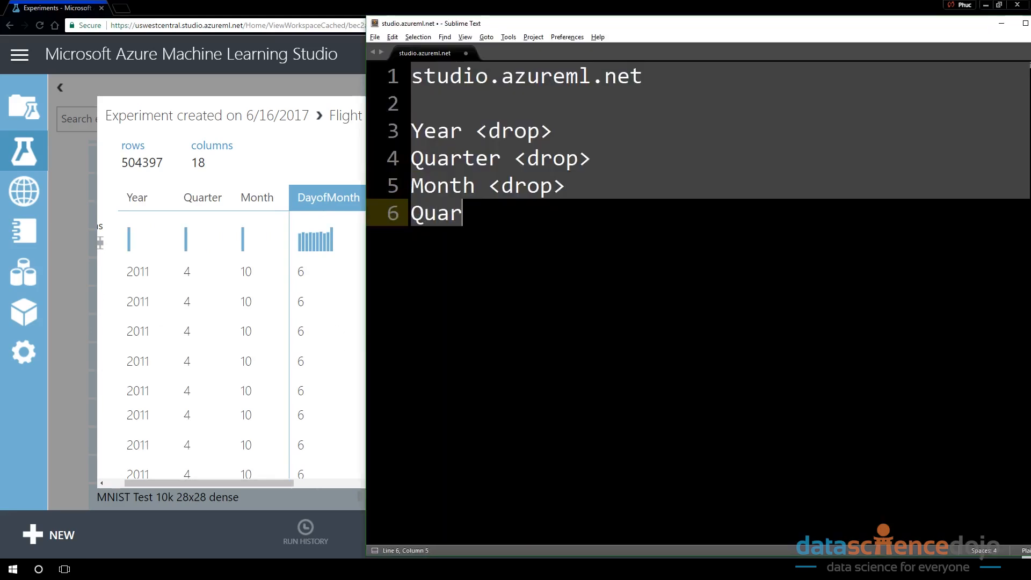
key("BackSpace")
key("BackSpace")
key("BackSpace")
key("BackSpace")
key("BackSpace")
key("BackSpace")
key("BackSpace")
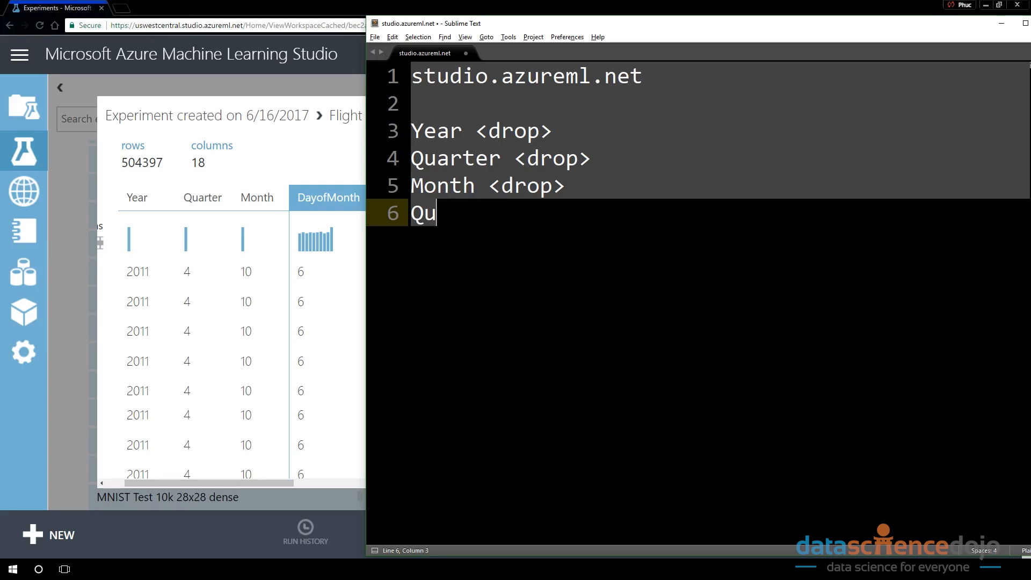
Write "DayofMonth" on line 6 of the note, checking the column name in the dataset, and mark it <drop>.
type("Day")
key("alt+Tab")
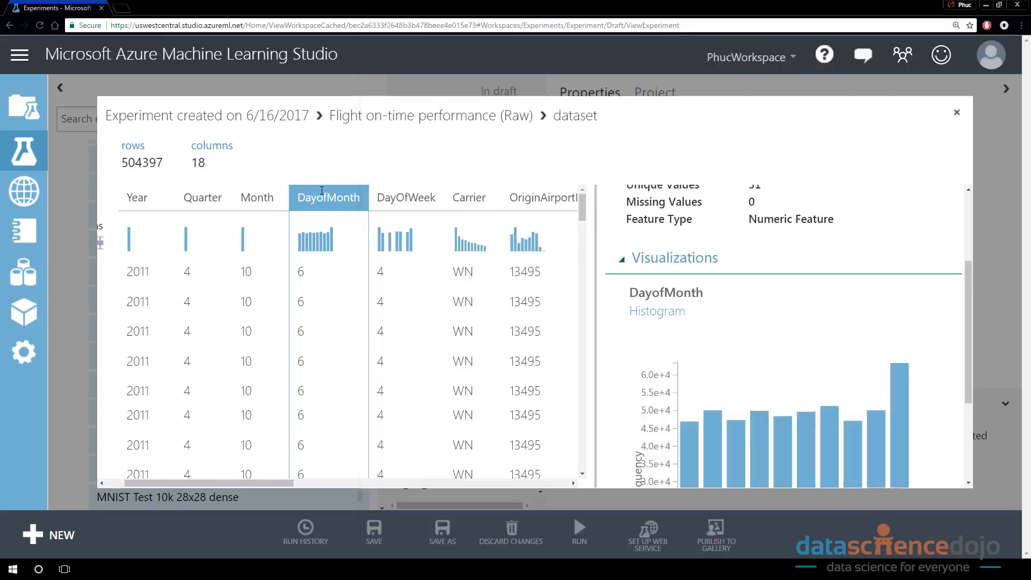
key("alt+Tab")
double_click(438, 221)
type("DayofMonth")
type("<drop>")
Switch back to the dataset and examine the DayofMonth column's row values, statistics and histogram alongside its neighbouring columns.
key("alt+Tab")
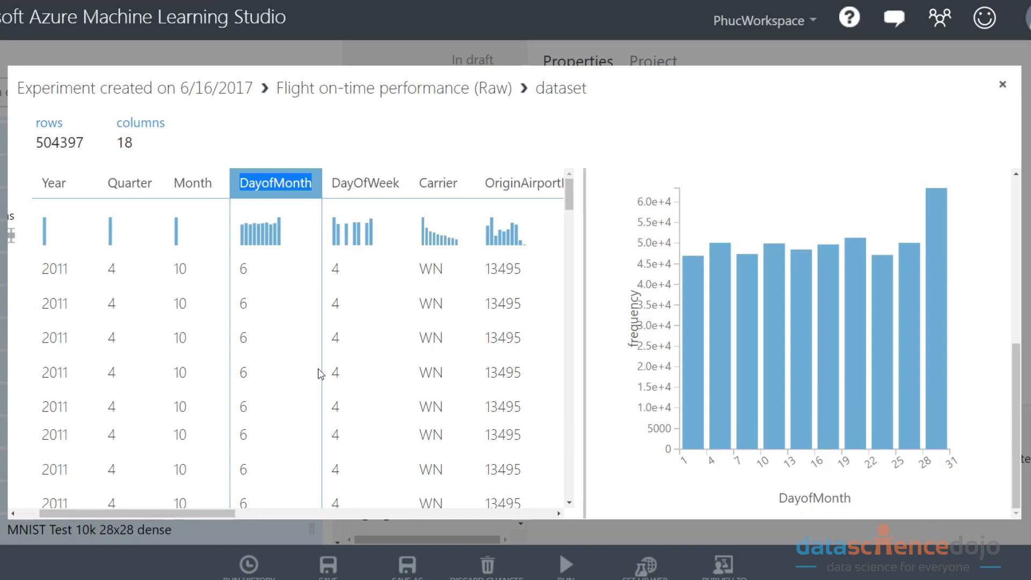
double_click(242, 271)
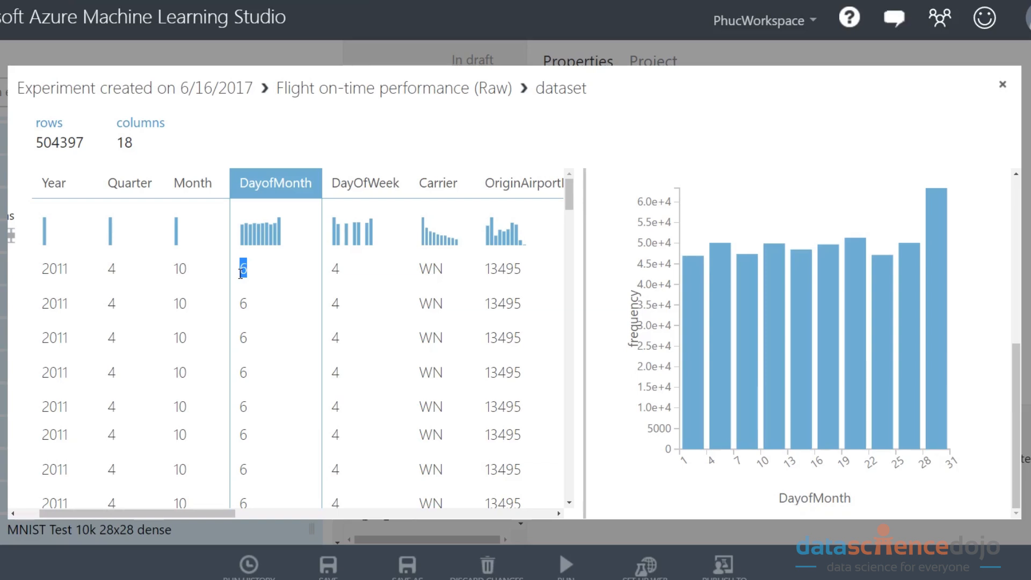
scroll(324, 367, "down", 3)
scroll(274, 357, "up", 3)
scroll(836, 465, "up", 5)
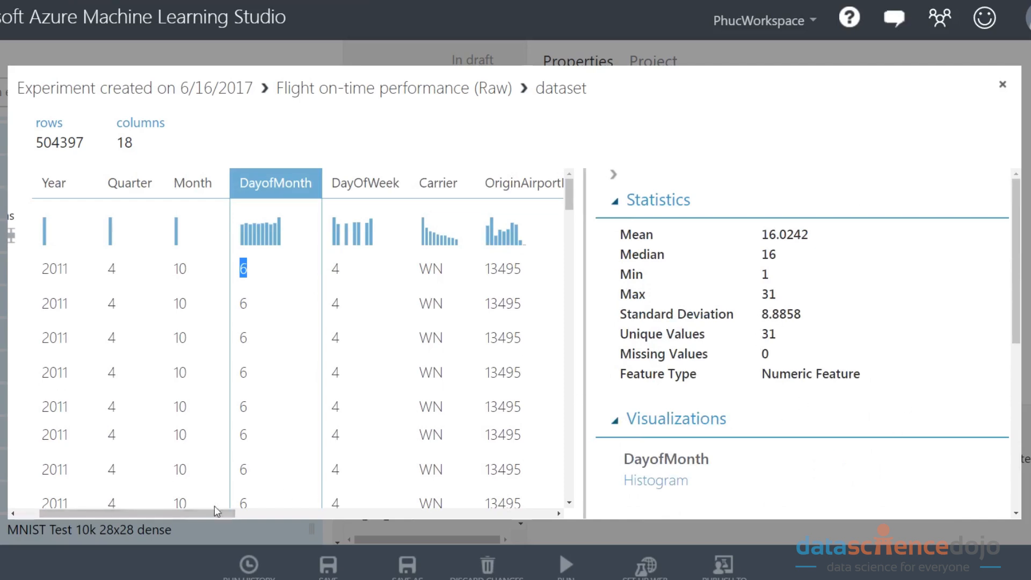
left_click_drag(161, 518, 188, 499)
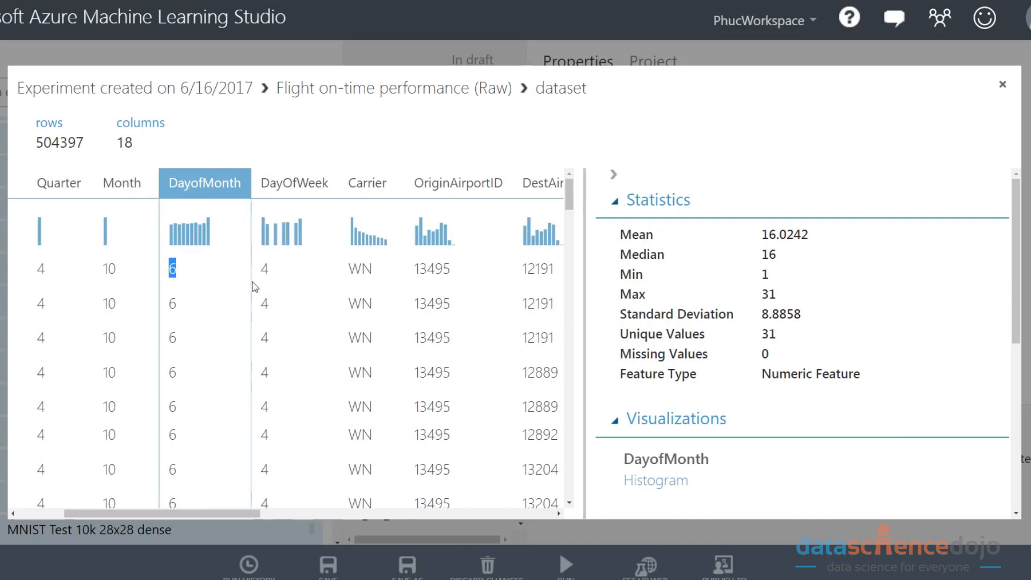
left_click_drag(204, 518, 176, 499)
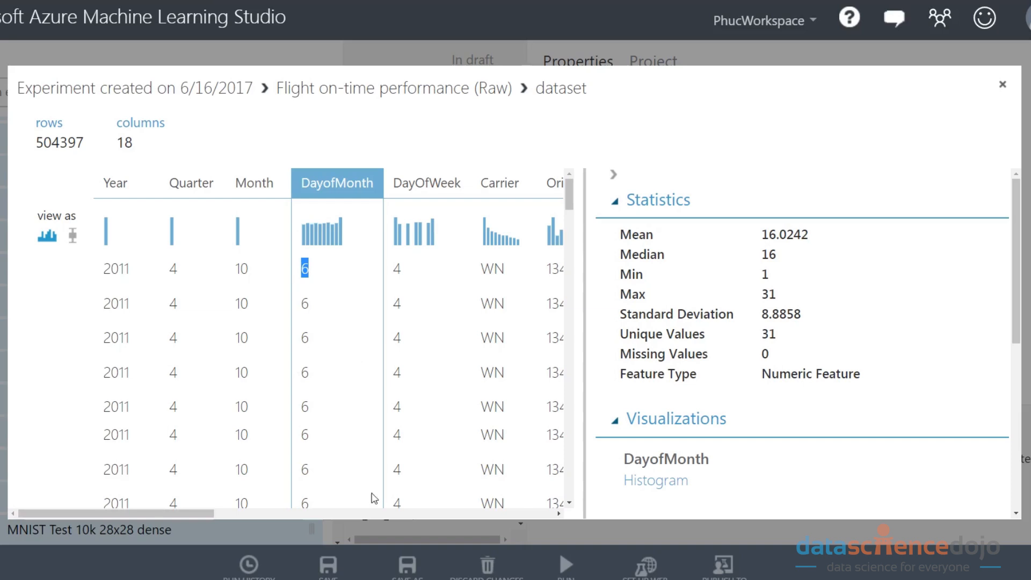
left_click(329, 237)
scroll(260, 410, "down", 2)
scroll(345, 444, "up", 2)
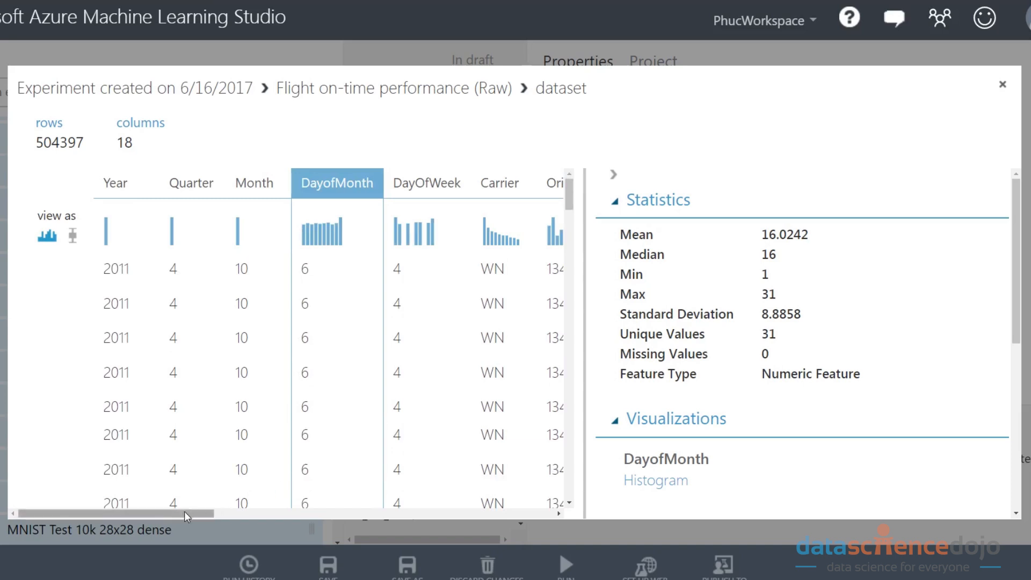
Select the DayOfWeek column and examine its statistics, especially the unique values, and its histogram.
left_click(423, 215)
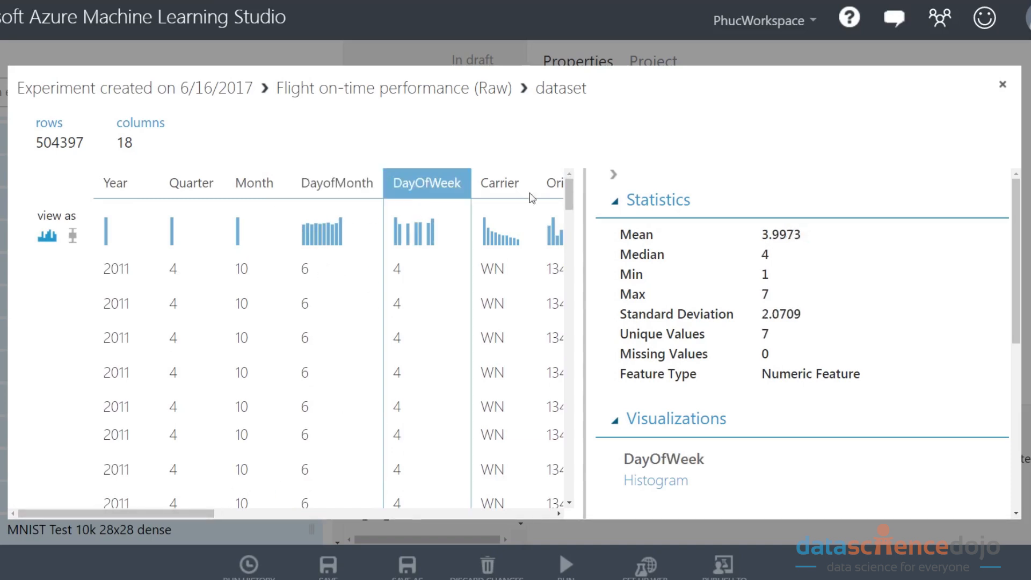
double_click(443, 185)
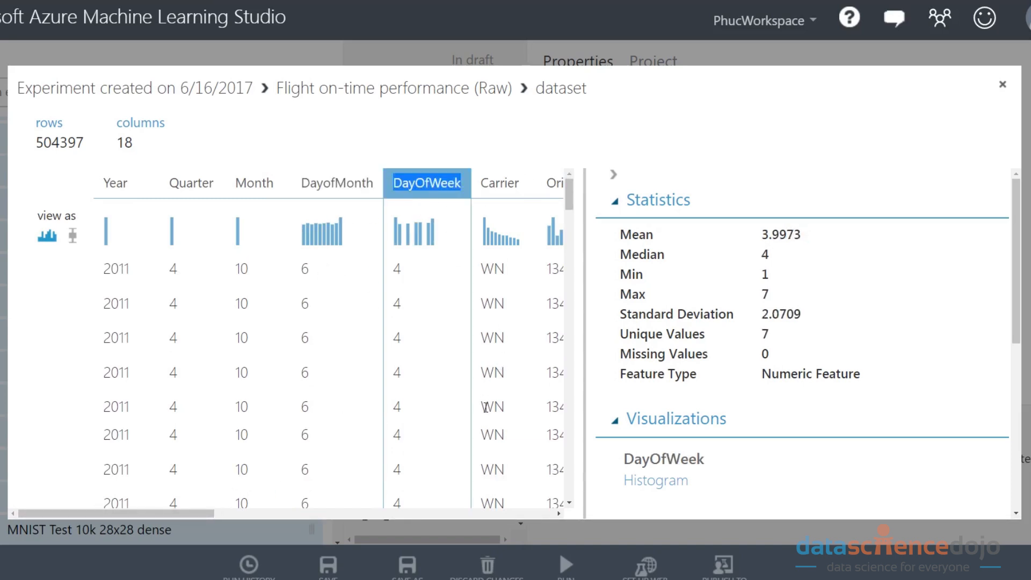
scroll(858, 508, "down", 3)
scroll(838, 489, "down", 5)
scroll(875, 376, "up", 8)
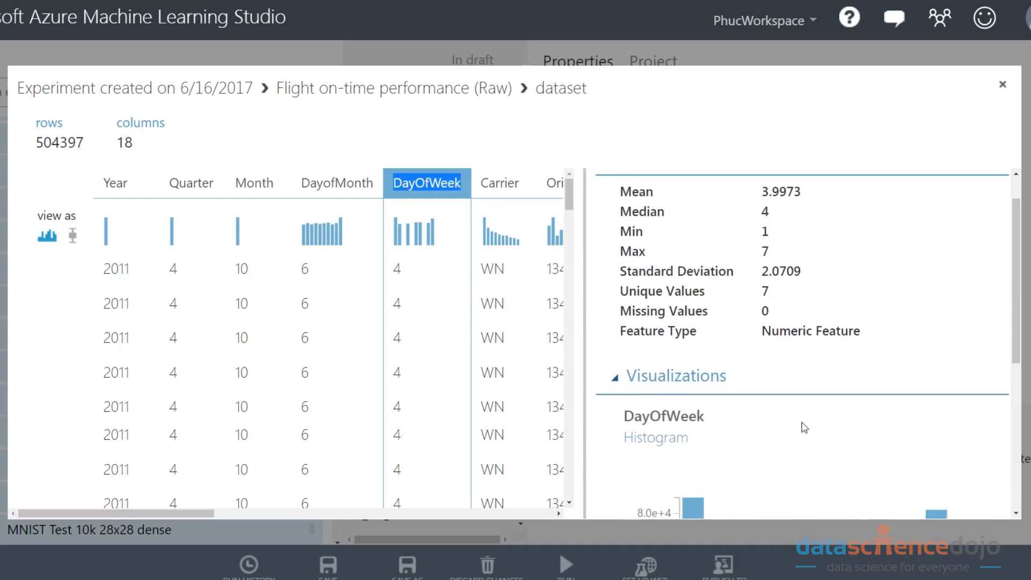
double_click(765, 291)
left_click_drag(763, 291, 621, 293)
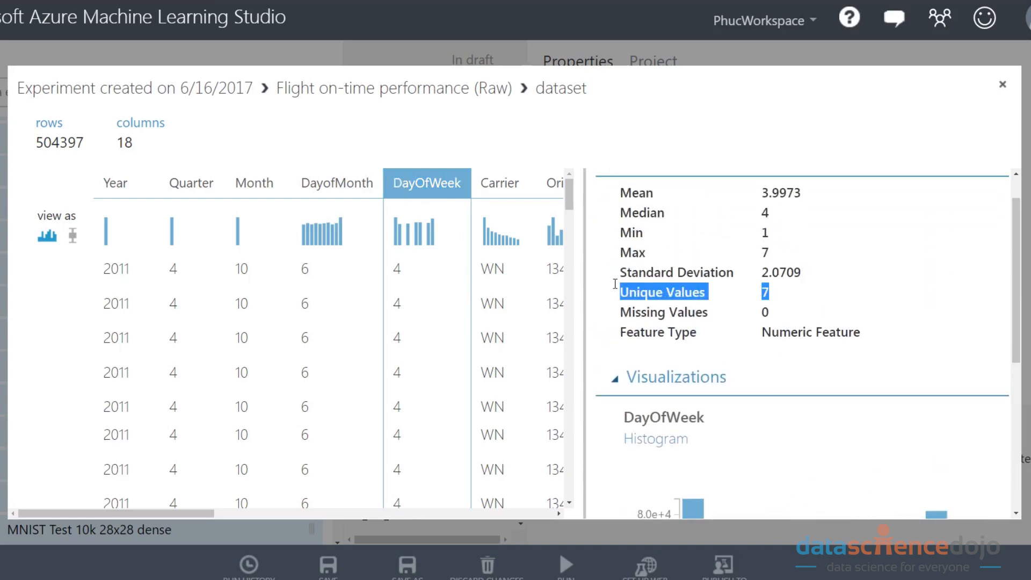
scroll(741, 405, "down", 4)
scroll(707, 408, "down", 2)
mouse_move(688, 400)
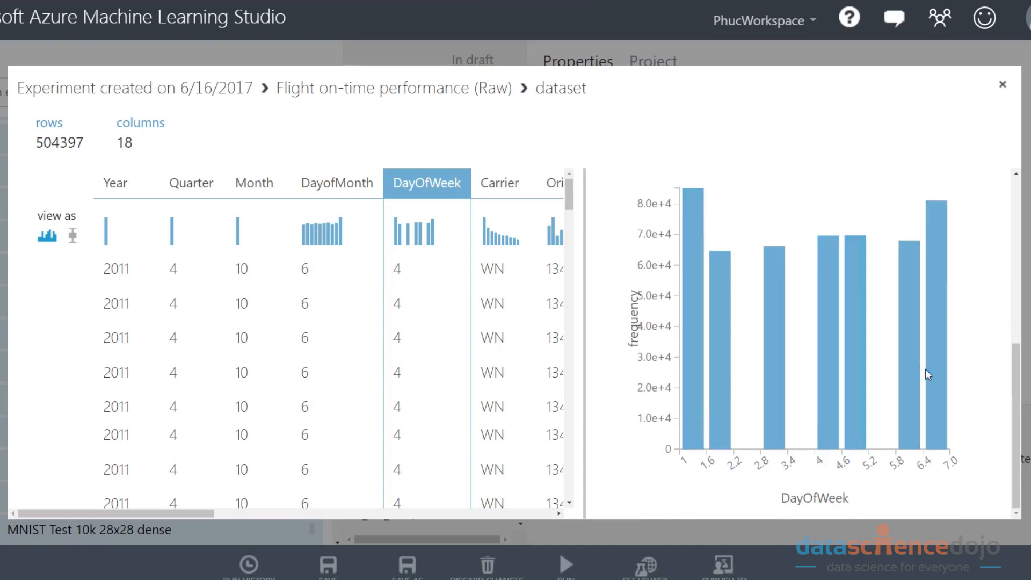
scroll(844, 372, "up", 2)
Select the DayofMonth column again and examine its name and its histogram across the month.
left_click(344, 232)
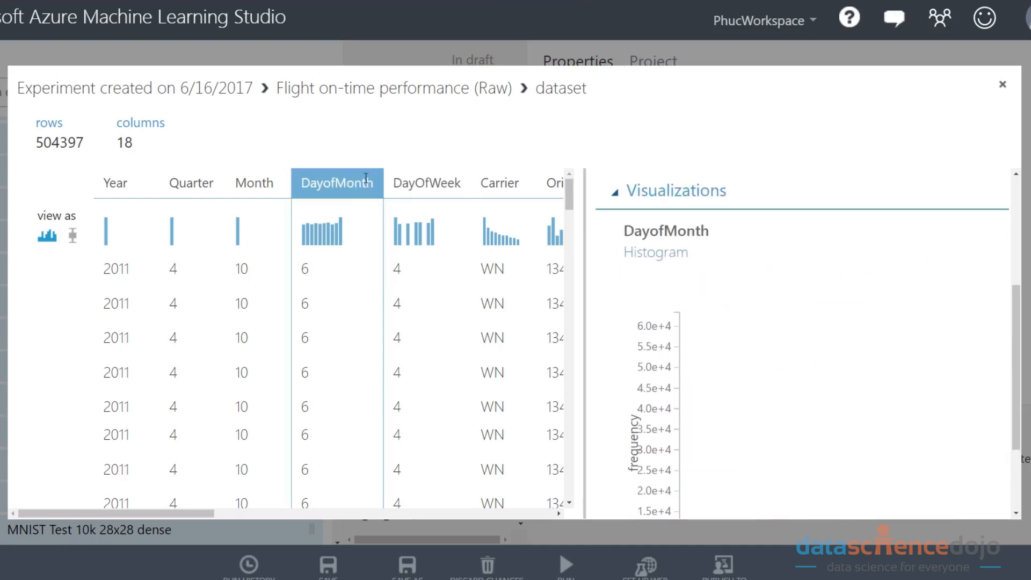
scroll(943, 389, "down", 2)
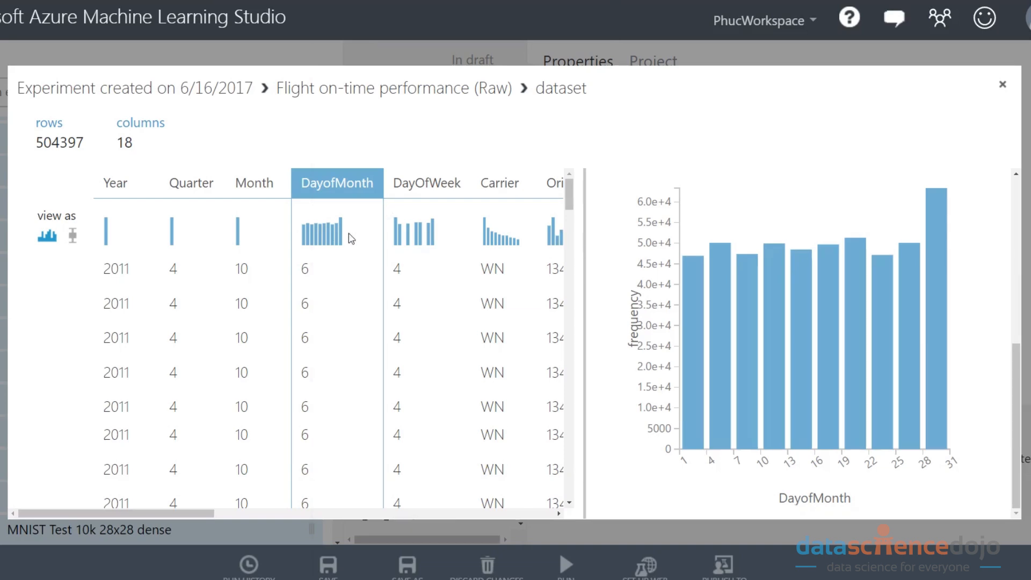
double_click(349, 182)
right_click(350, 183)
left_click(363, 196)
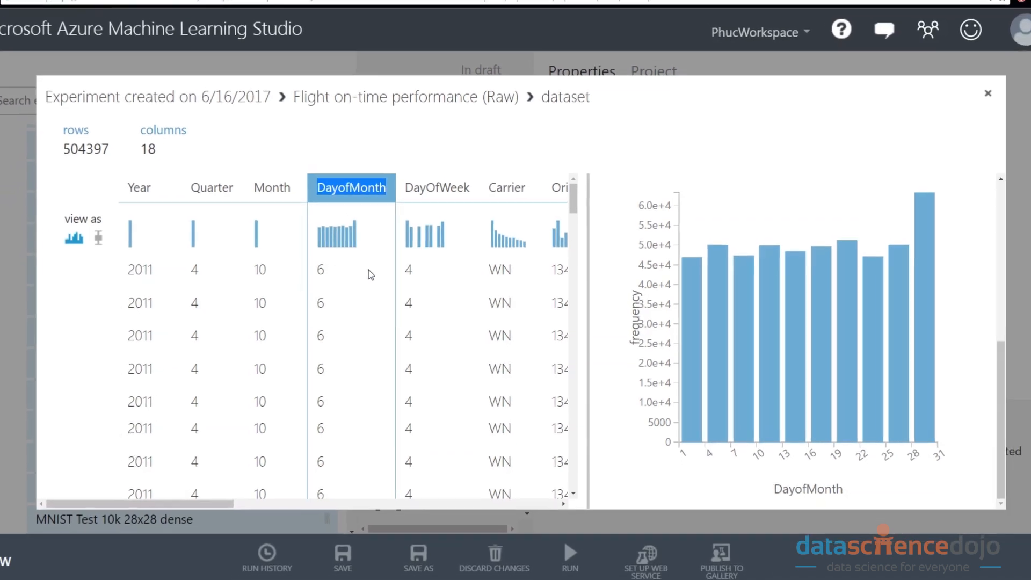
Switch to Sublime Text and append "<can derive holidays>" after <drop> on the DayofMonth line.
key("alt+Tab")
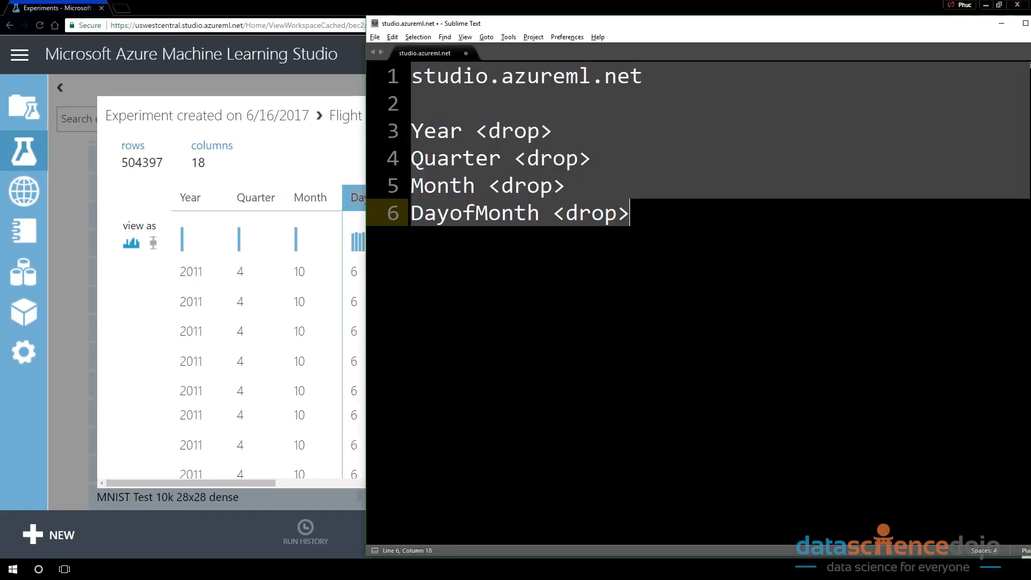
key("alt+Tab")
key("alt+Tab")
key("Left")
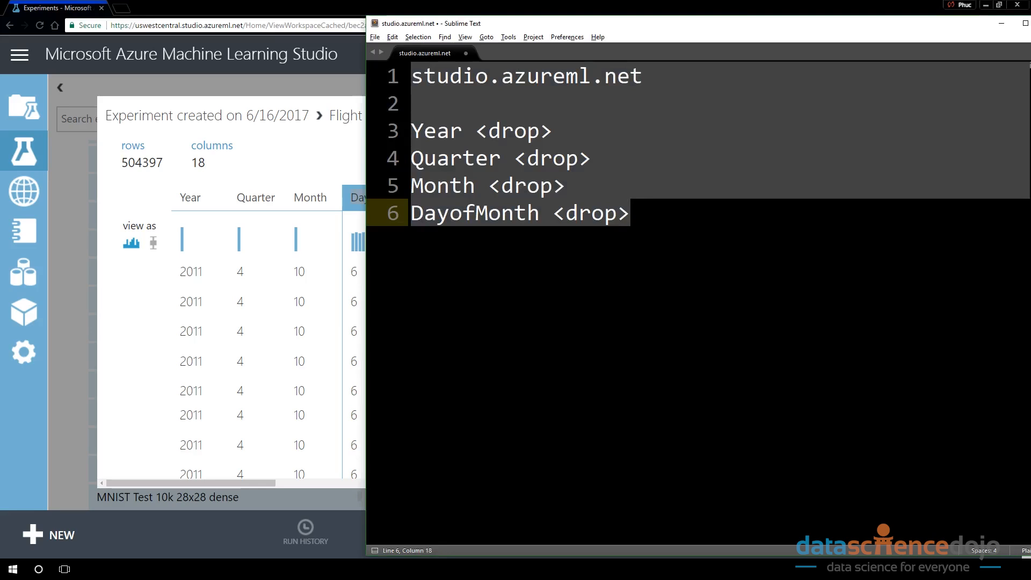
type("<")
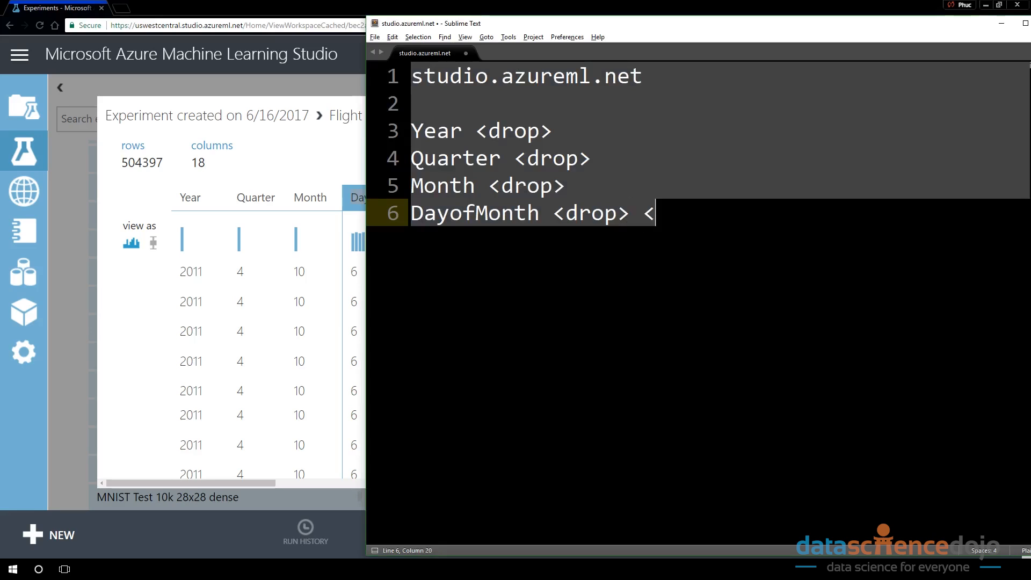
type("can der")
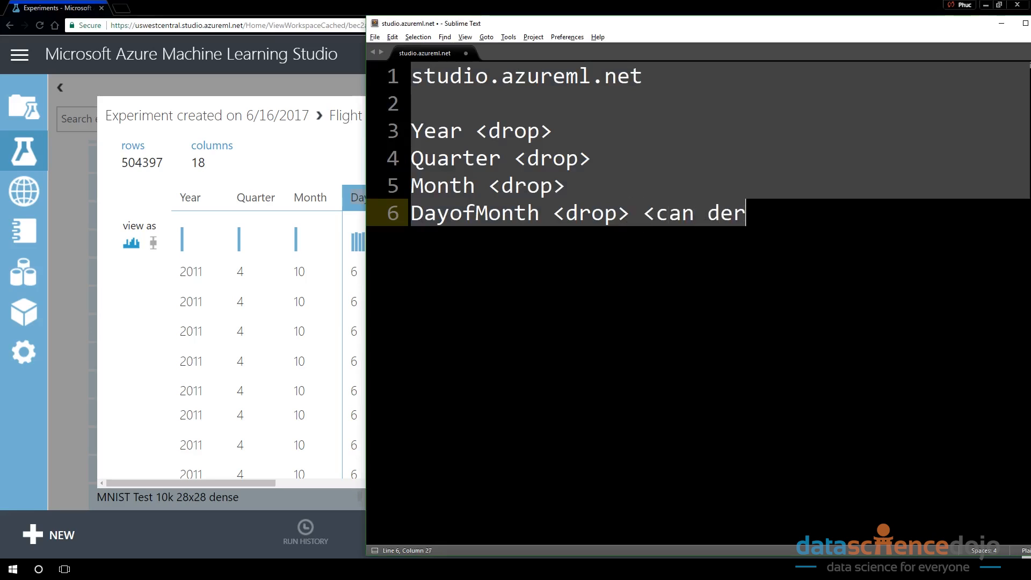
type("ive holidays>")
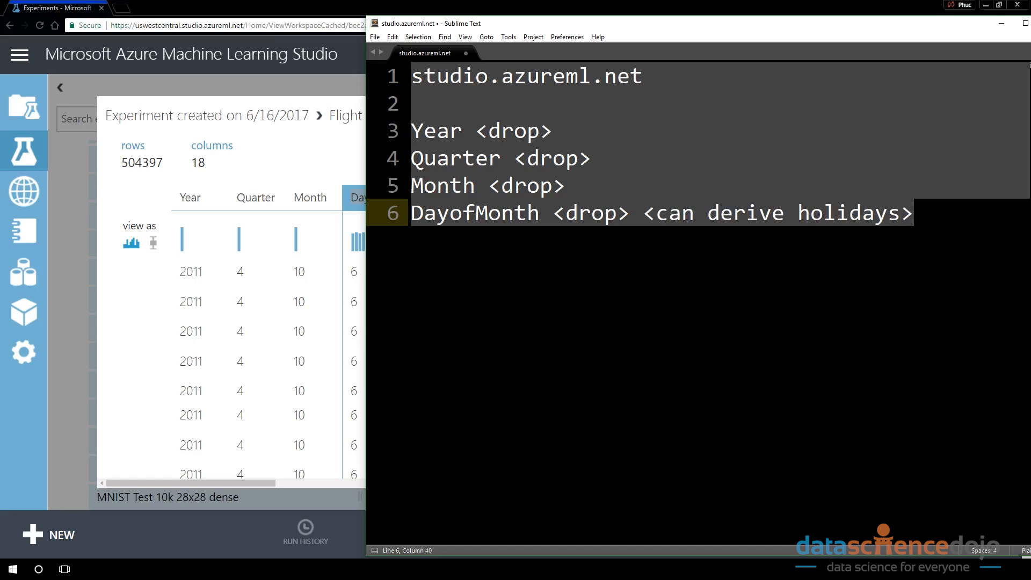
Switch back to the dataset, select the DayOfWeek column and examine its histogram and statistics.
key("alt+Tab")
middle_click(426, 308)
middle_click(410, 308)
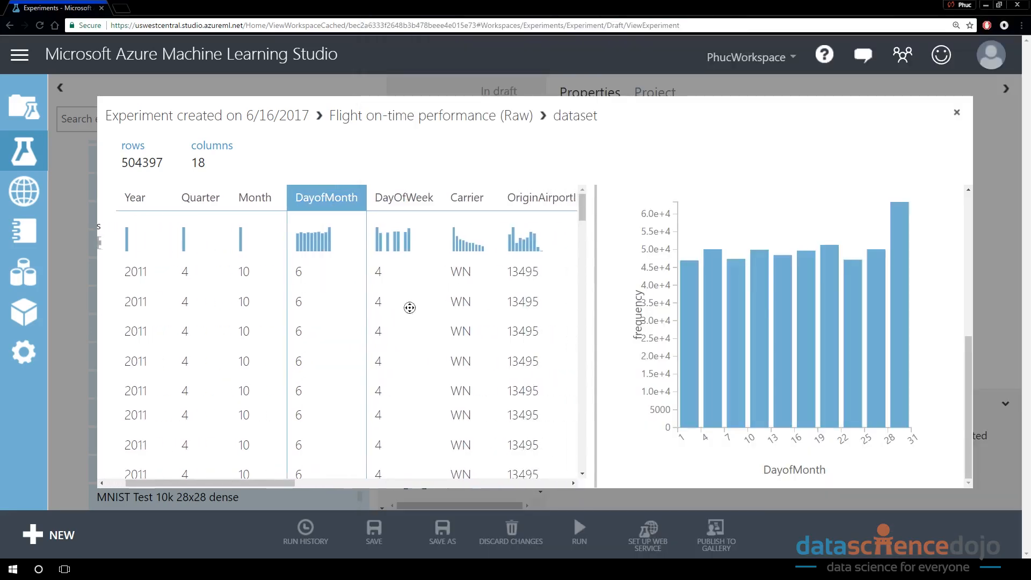
left_click(406, 308)
scroll(660, 370, "down", 2)
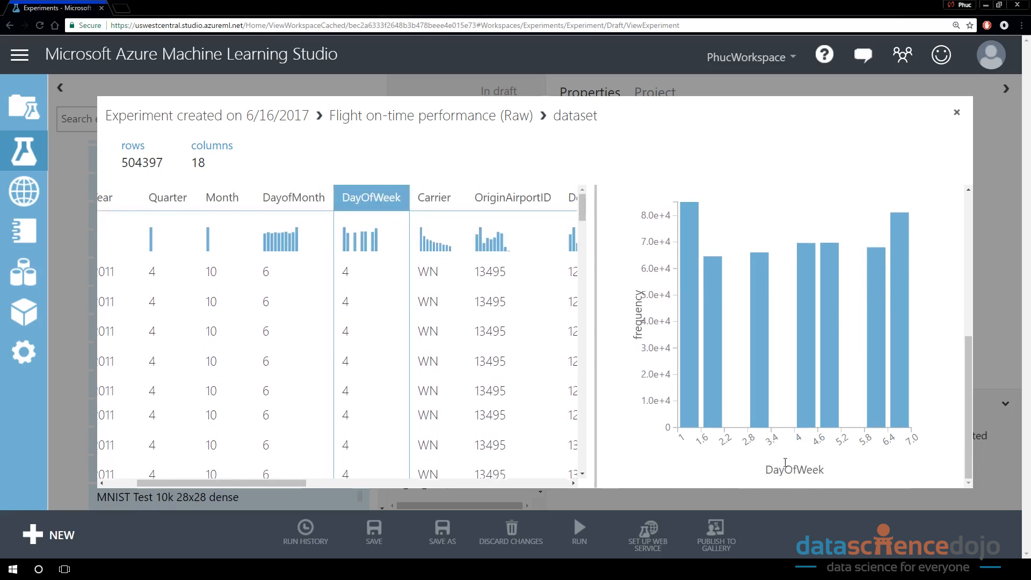
scroll(740, 424, "up", 6)
scroll(726, 372, "down", 2)
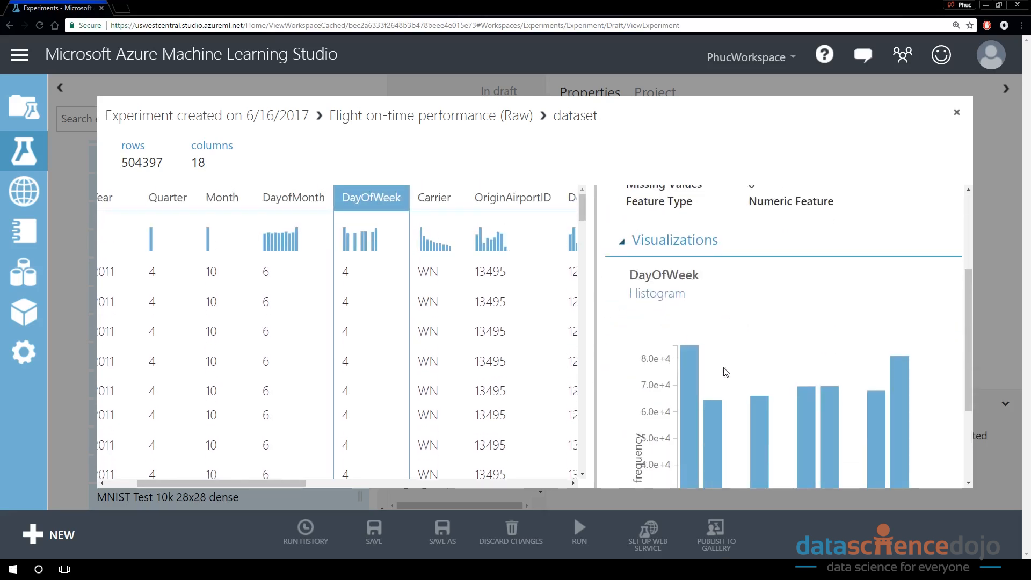
scroll(726, 373, "down", 3)
scroll(762, 396, "up", 3)
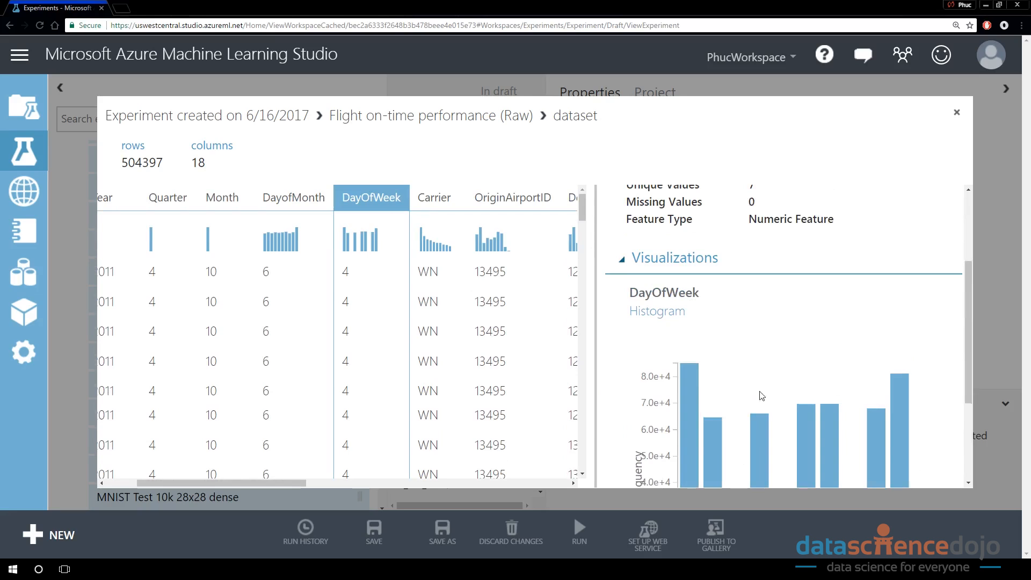
scroll(690, 351, "up", 1)
scroll(786, 345, "up", 2)
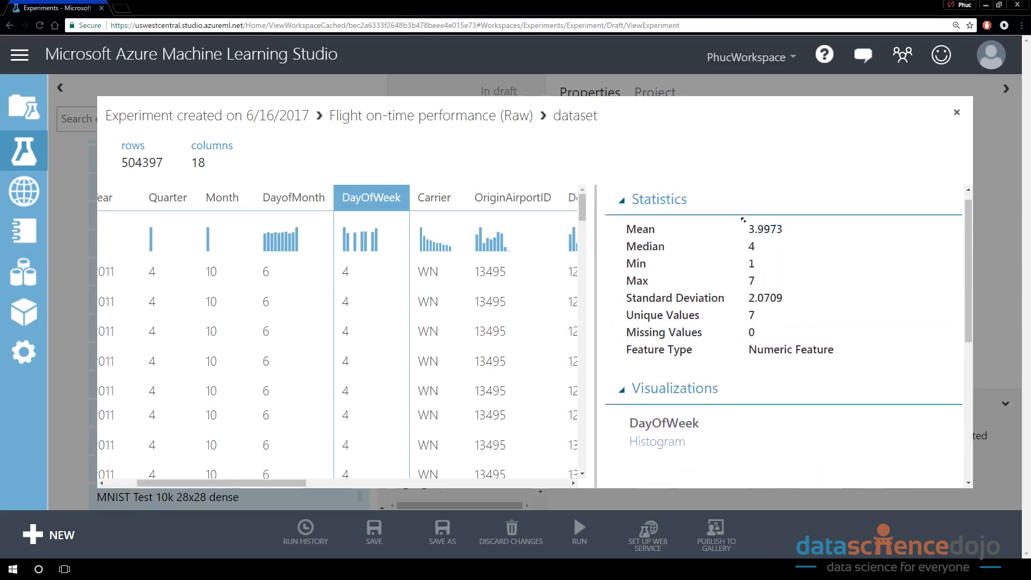
scroll(791, 413, "down", 4)
scroll(791, 412, "down", 2)
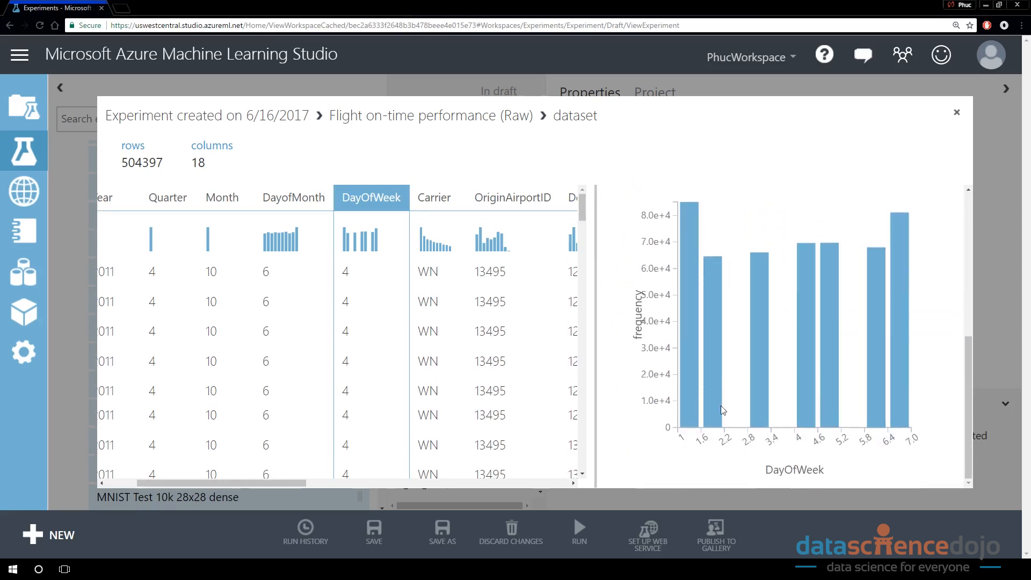
scroll(697, 384, "up", 3)
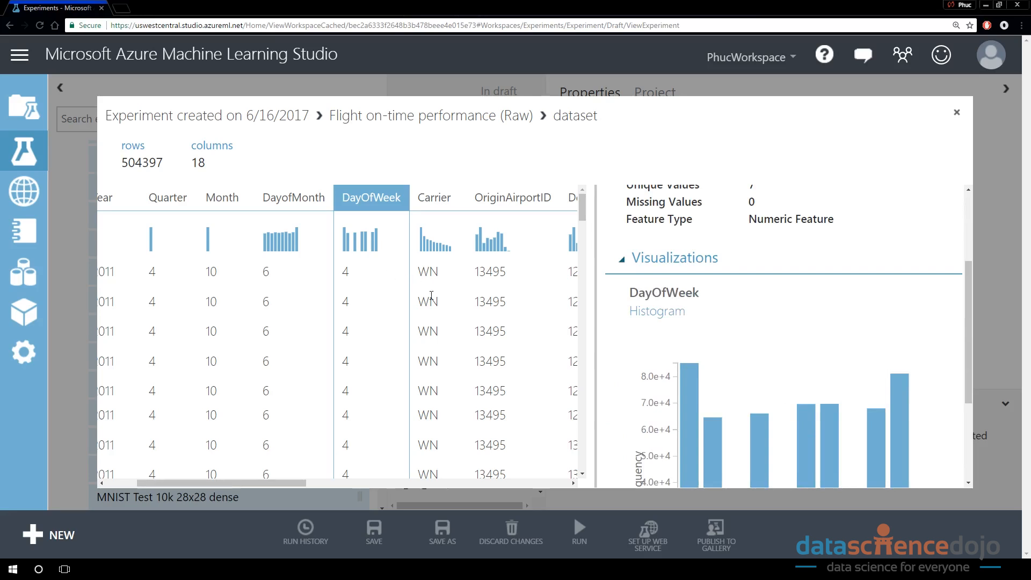
Compare the first row's DayOfWeek value with its DayofMonth value and the other date columns.
double_click(355, 273)
double_click(266, 272)
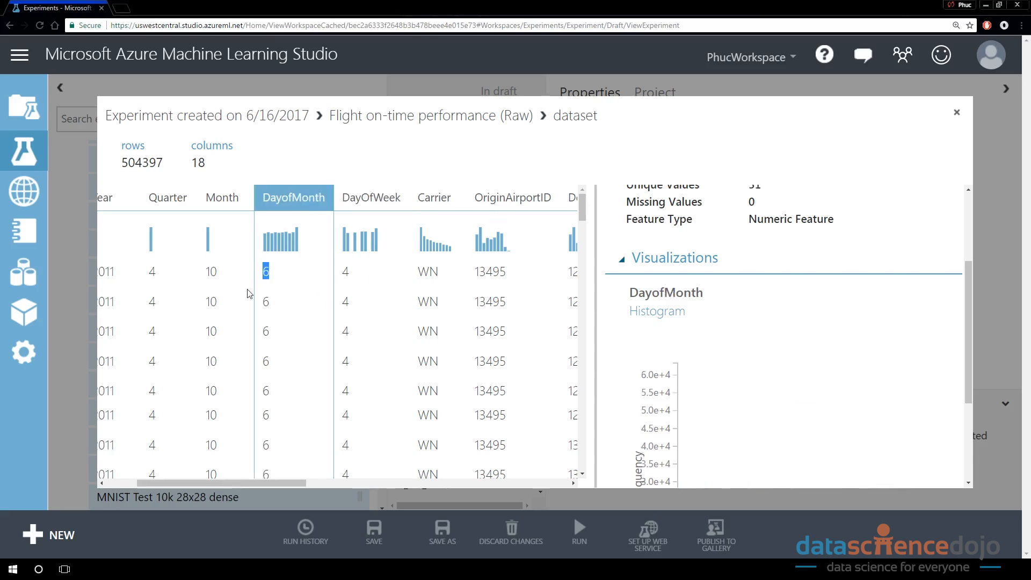
left_click(283, 284)
left_click_drag(273, 276, 262, 276)
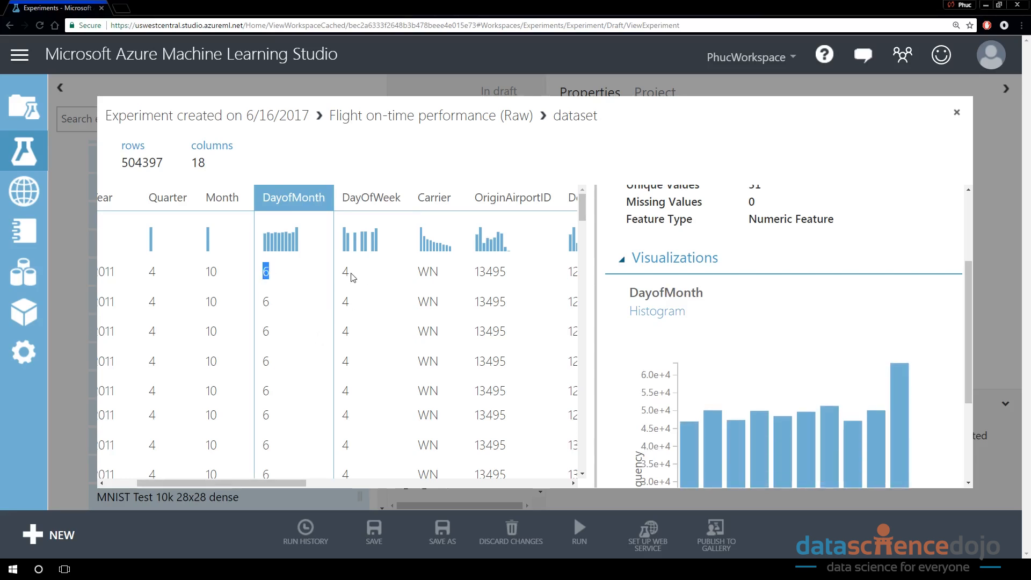
left_click(190, 285)
scroll(190, 285, "left", 3)
left_click_drag(178, 273, 375, 272)
left_click(405, 329)
scroll(399, 325, "right", 3)
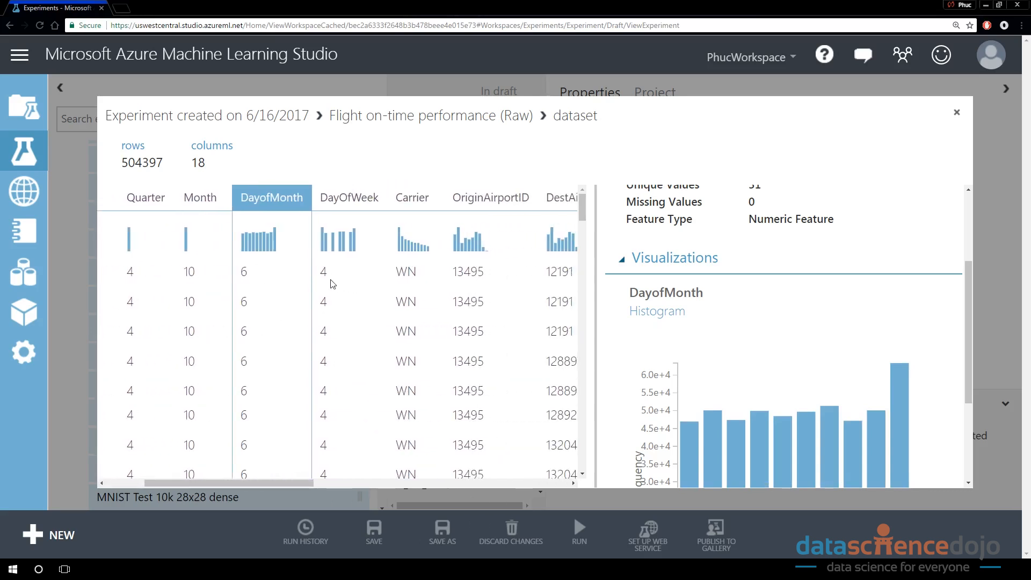
left_click_drag(325, 267, 321, 270)
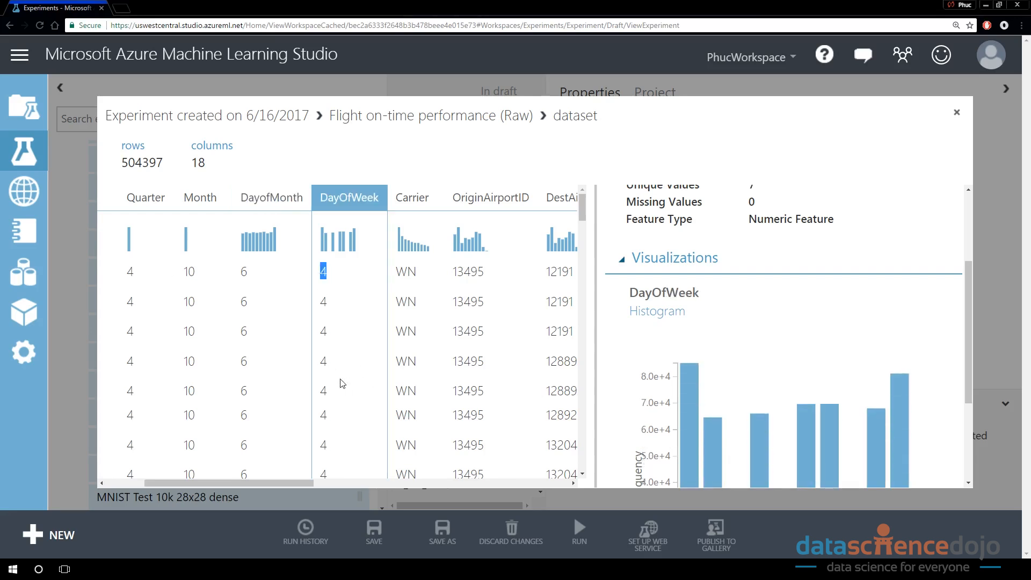
In Sublime Text, write "DayOfWeek <" on line 7 of the note, checking the column in the dataset.
key("alt+Tab")
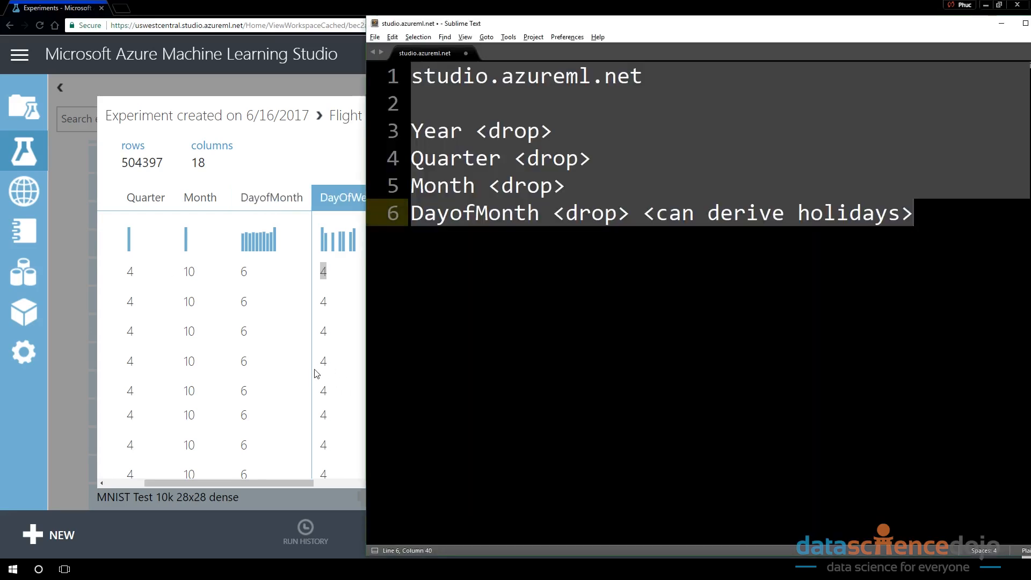
key("Return")
type("DayOfWeek")
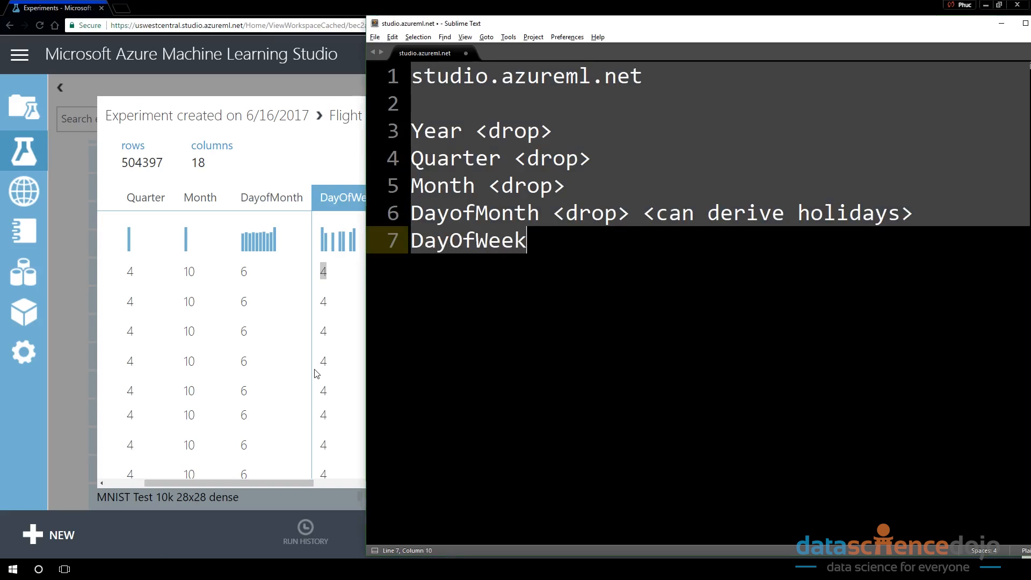
key("alt+Tab")
left_click(360, 292)
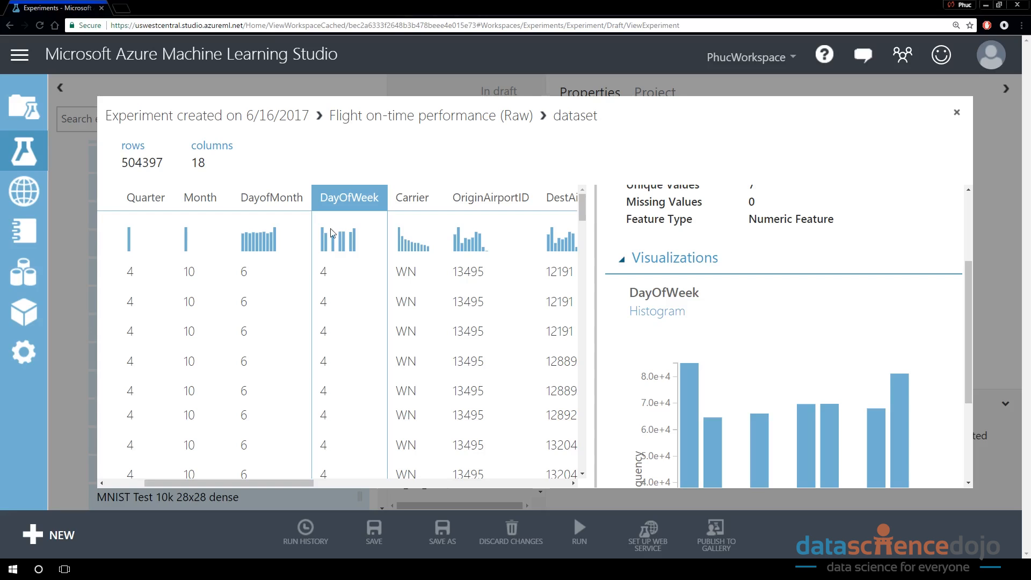
key("alt+Tab")
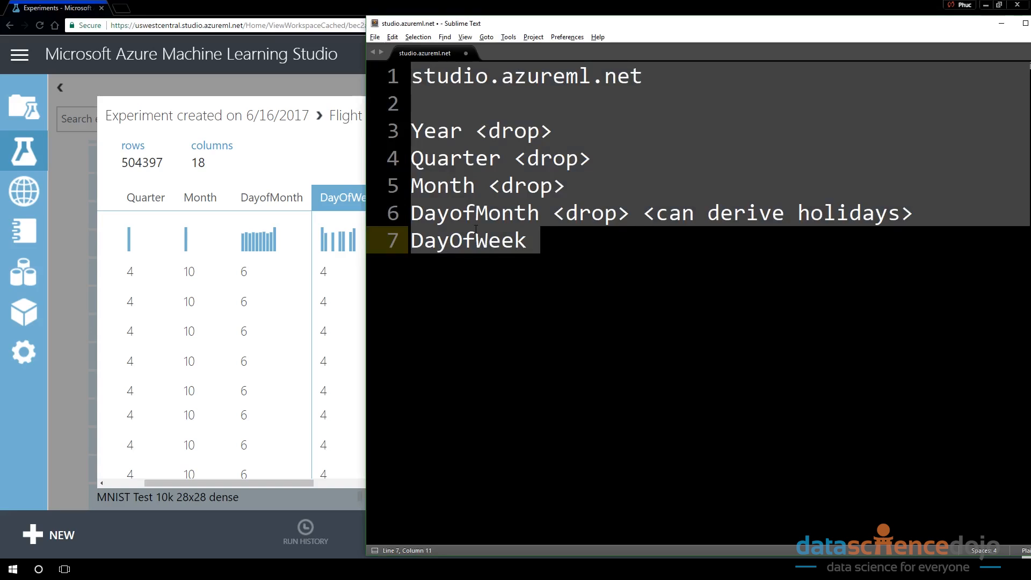
type("<")
Switch to the dataset and examine the DayOfWeek column's statistics and feature type.
key("alt+Tab")
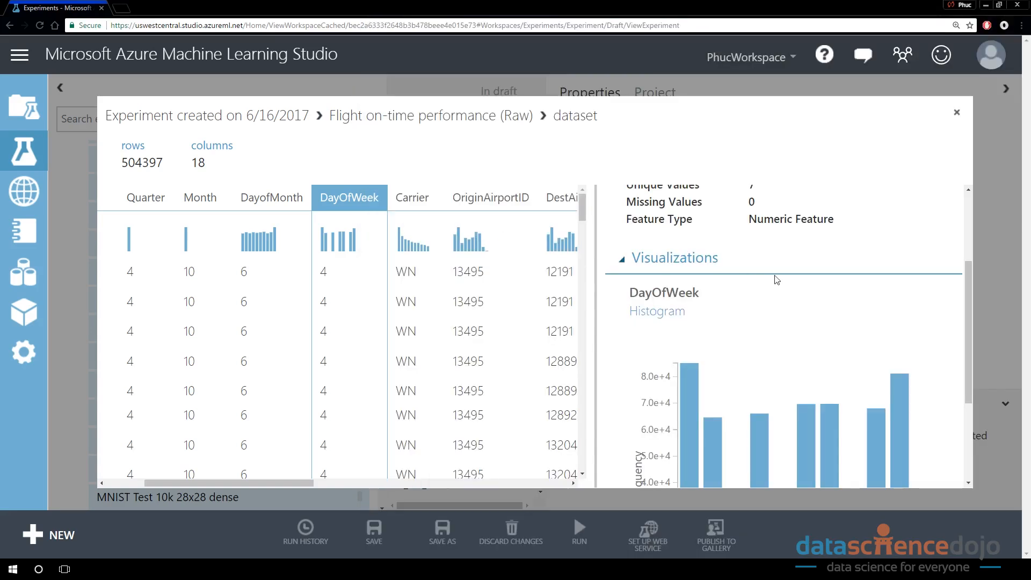
scroll(752, 322, "up", 2)
double_click(776, 365)
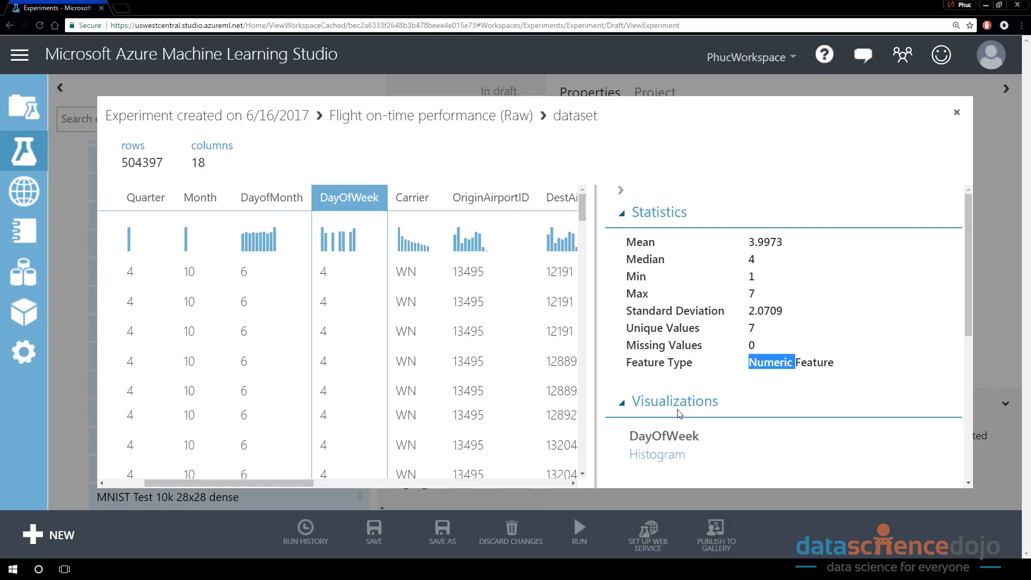
scroll(679, 413, "down", 3)
Switch to Sublime Text and complete the DayOfWeek tag on line 7 as <cast category>.
key("alt+Tab")
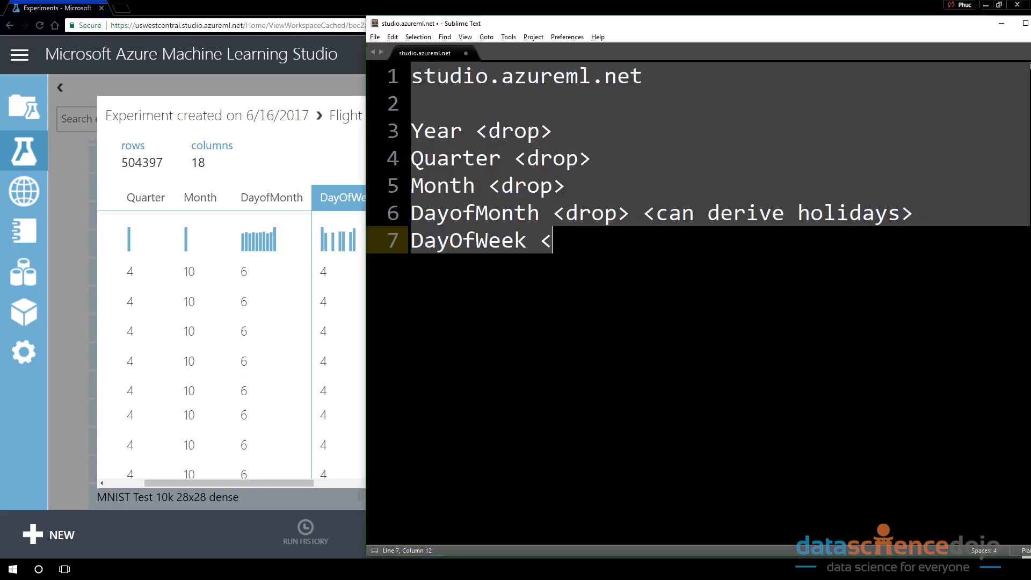
type("Category")
key("BackSpace")
key("BackSpace")
key("BackSpace")
key("BackSpace")
key("BackSpace")
key("BackSpace")
key("BackSpace")
key("BackSpace")
type("cast ")
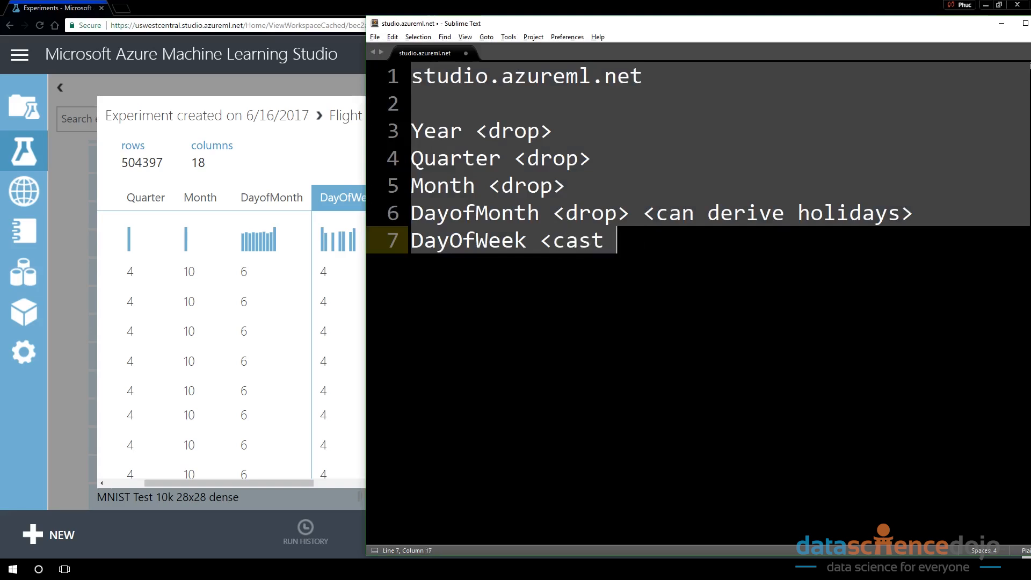
type("cateogyr")
key("BackSpace")
key("BackSpace")
key("BackSpace")
key("BackSpace")
type("gory>")
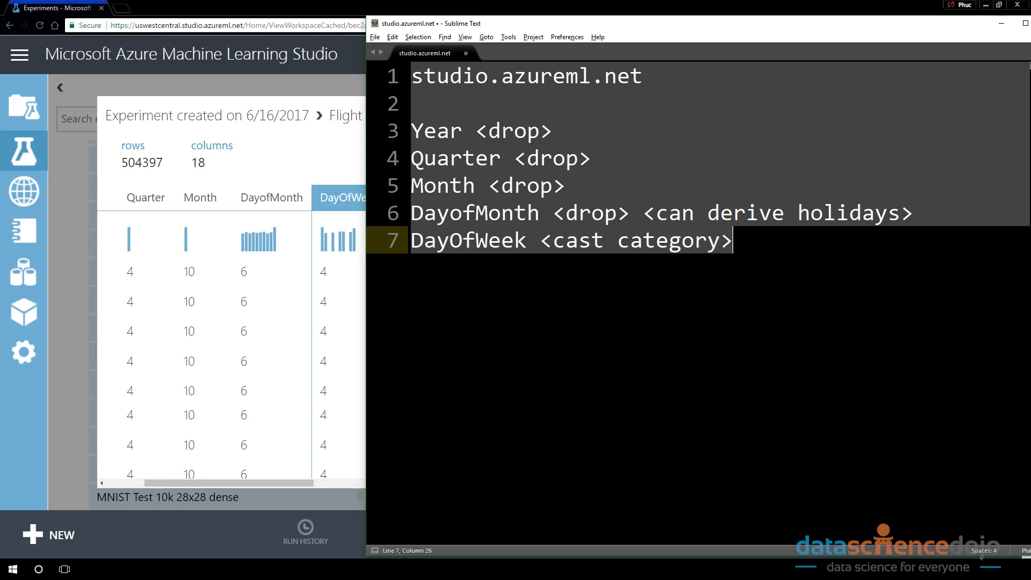
Start a new line below the DayOfWeek entry and switch back to the dataset's Carrier and airport columns.
key("Return")
key("alt+Tab")
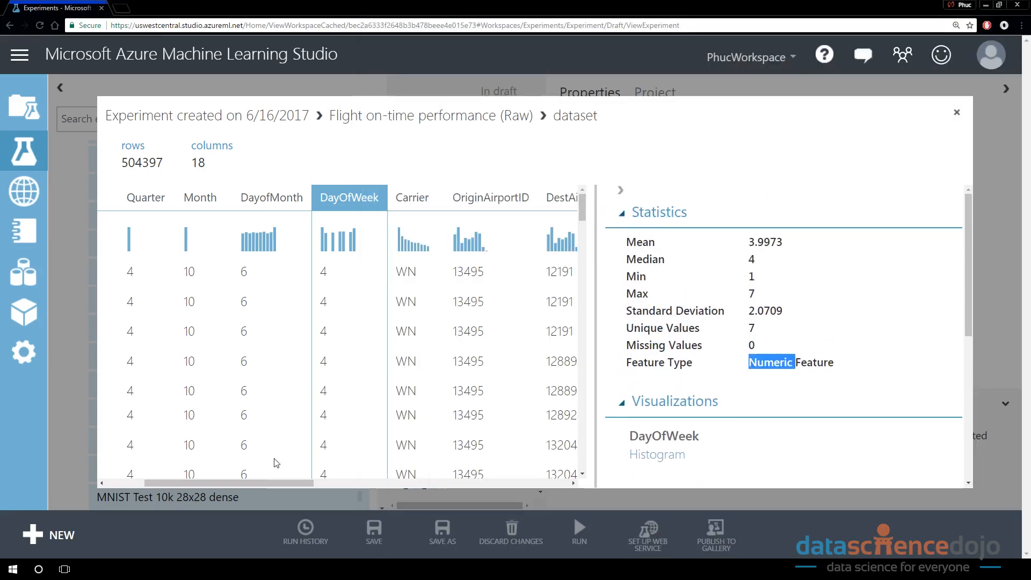
left_click_drag(242, 485, 284, 487)
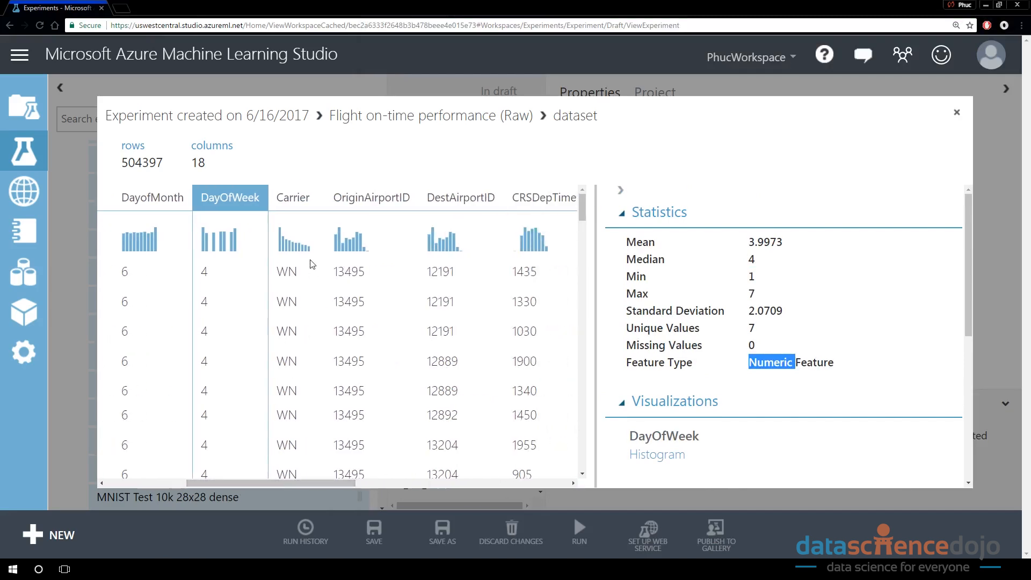
Display the Carrier column's histogram and run a Google search for its first carrier code, WN.
left_click(313, 243)
scroll(731, 430, "down", 5)
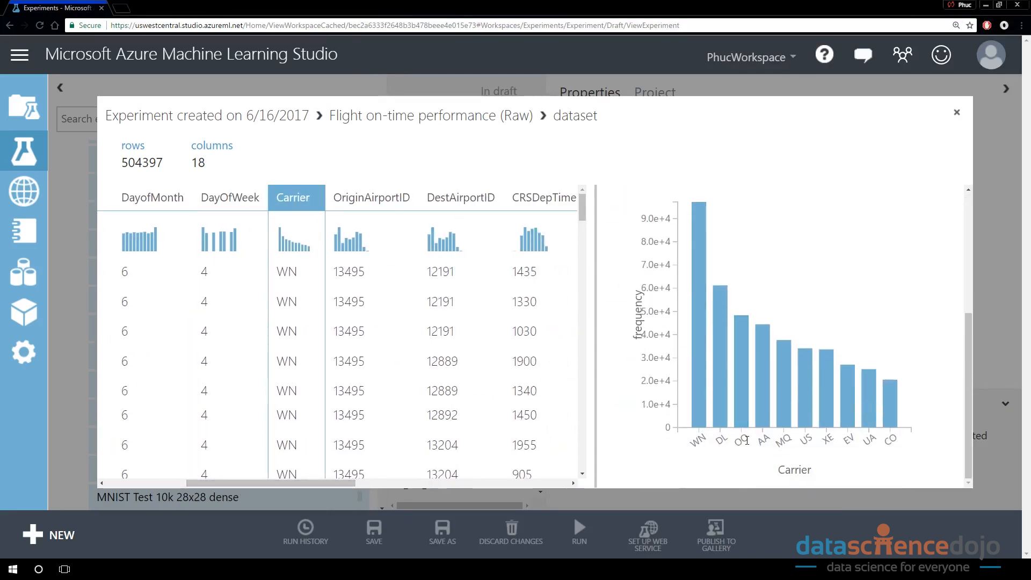
double_click(697, 442)
left_click(700, 450)
double_click(700, 444)
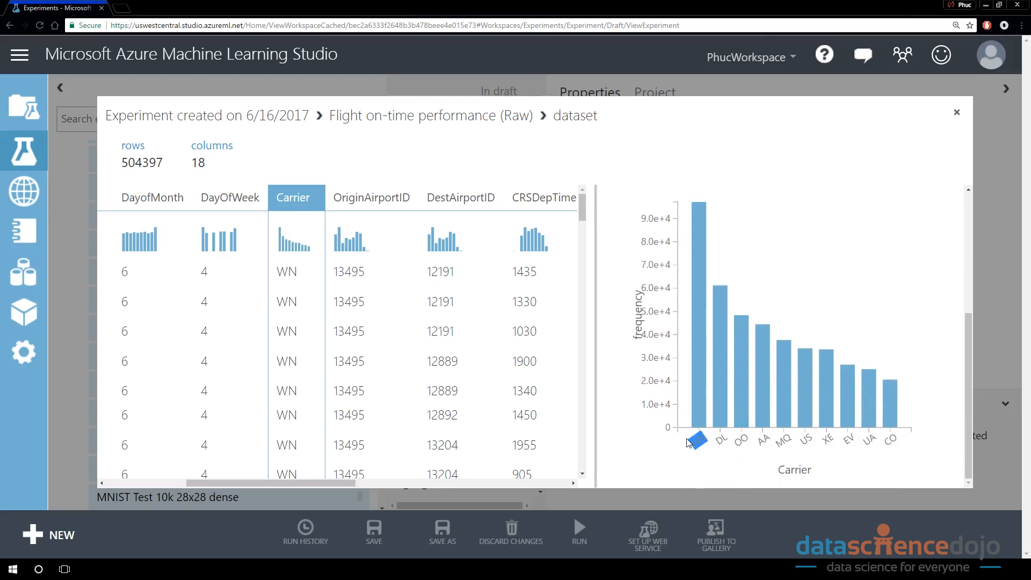
right_click(697, 439)
left_click(709, 455)
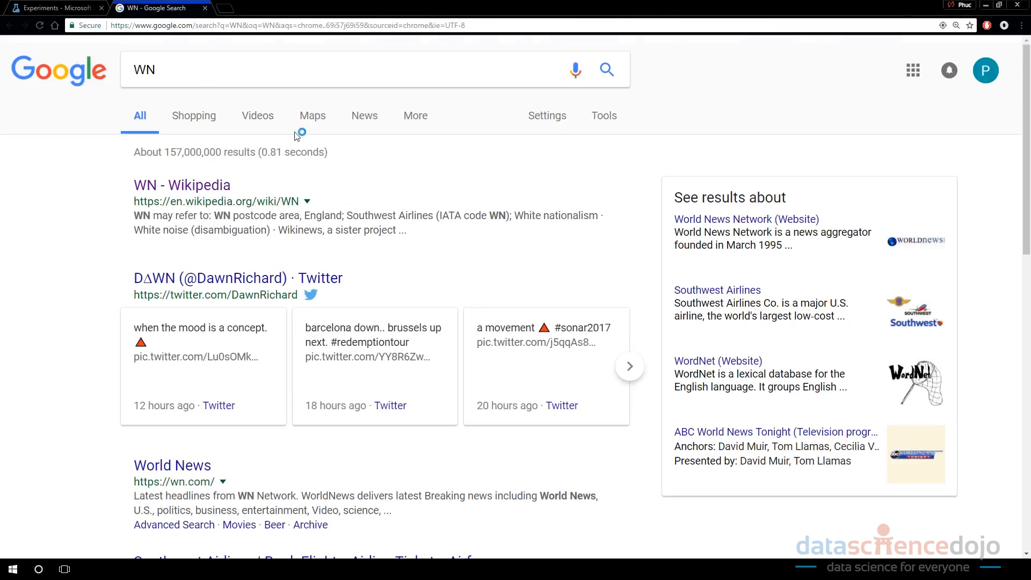
Refine the Google search to "WN carrier", review the results, return to the dataset and close the search page.
left_click(269, 69)
type("carrier")
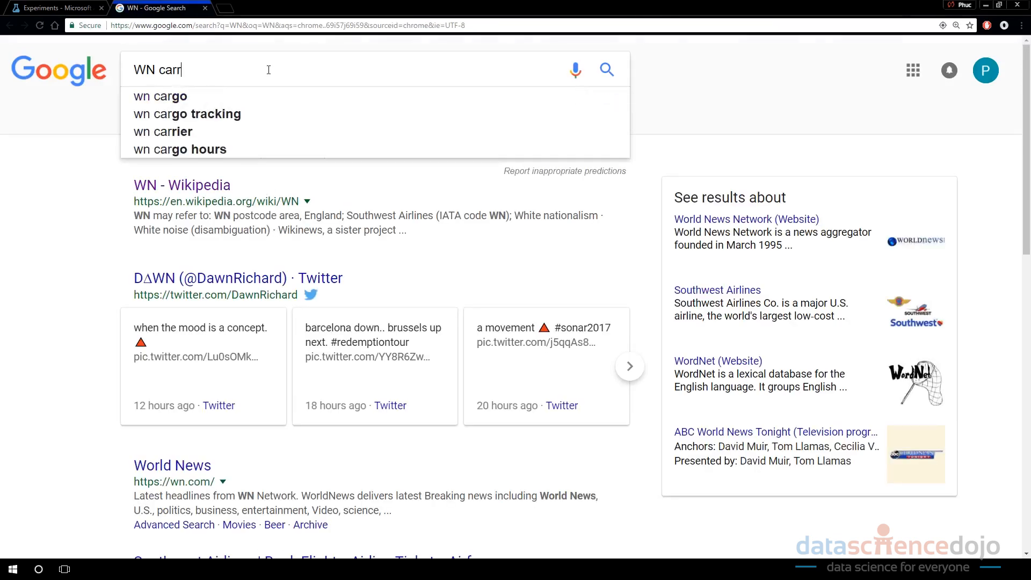
key("Return")
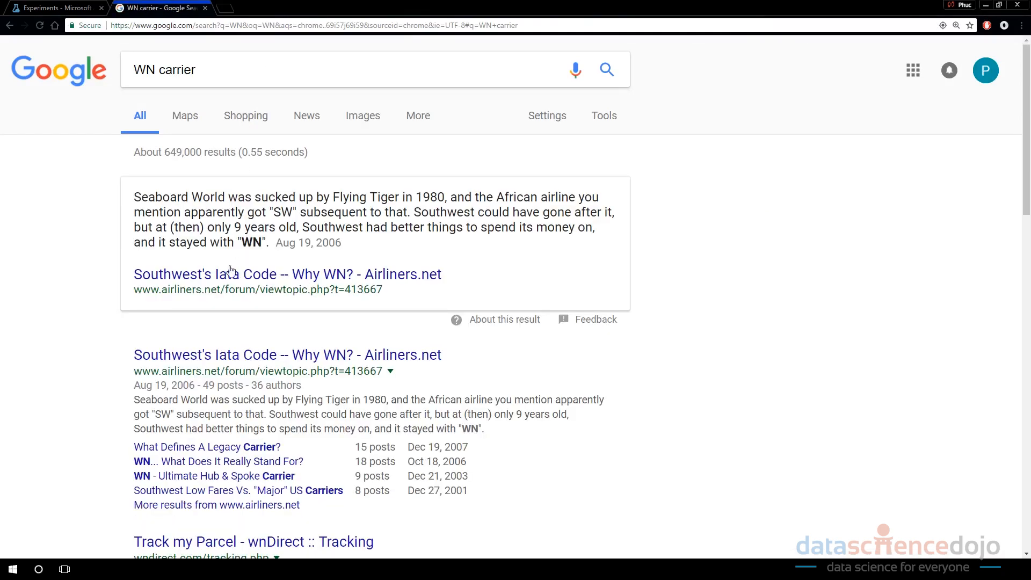
scroll(105, 385, "down", 2)
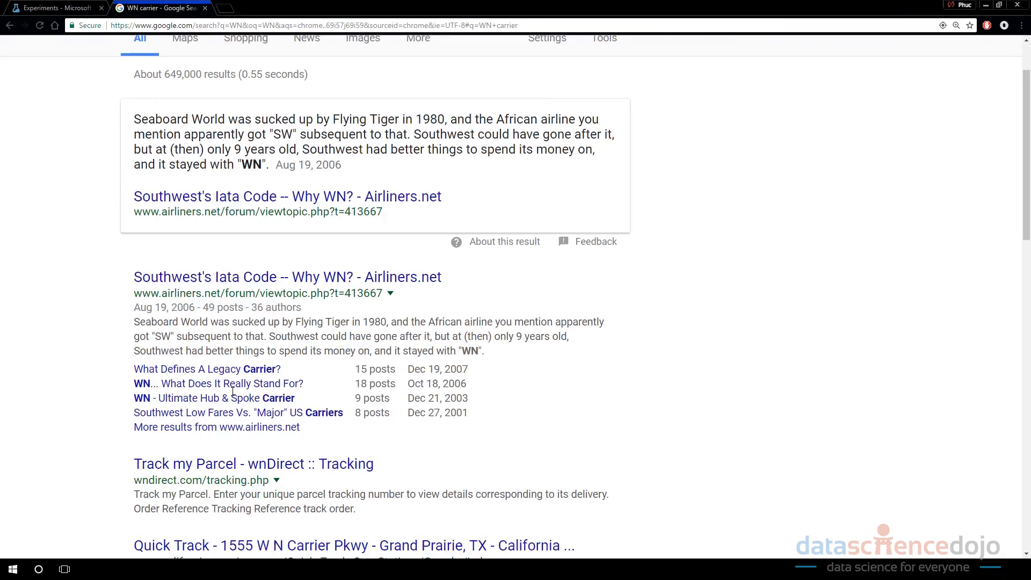
left_click(58, 7)
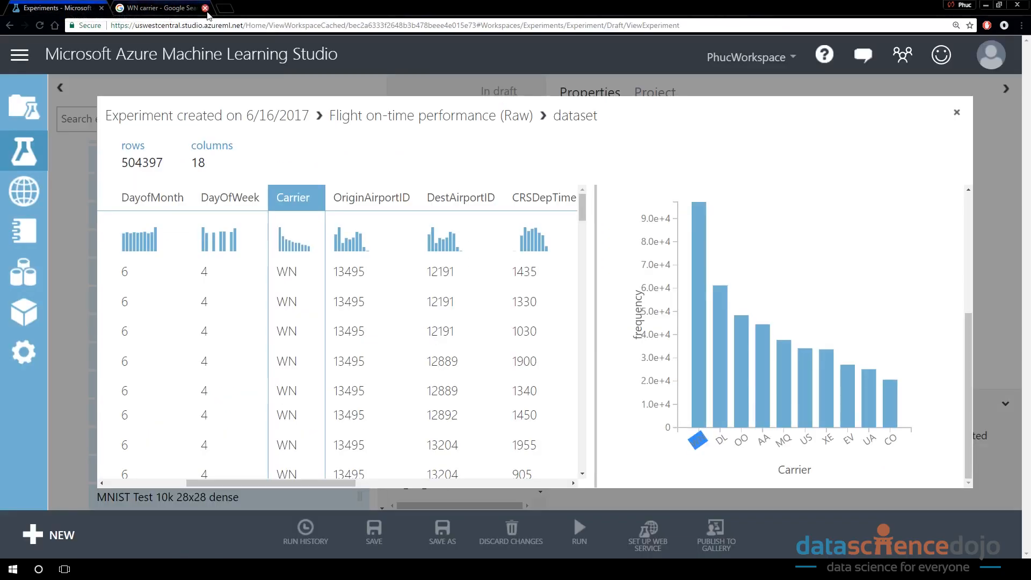
left_click(205, 8)
Examine the Carrier column's values and statistics alongside the neighbouring date, airport and departure columns.
scroll(301, 430, "down", 2)
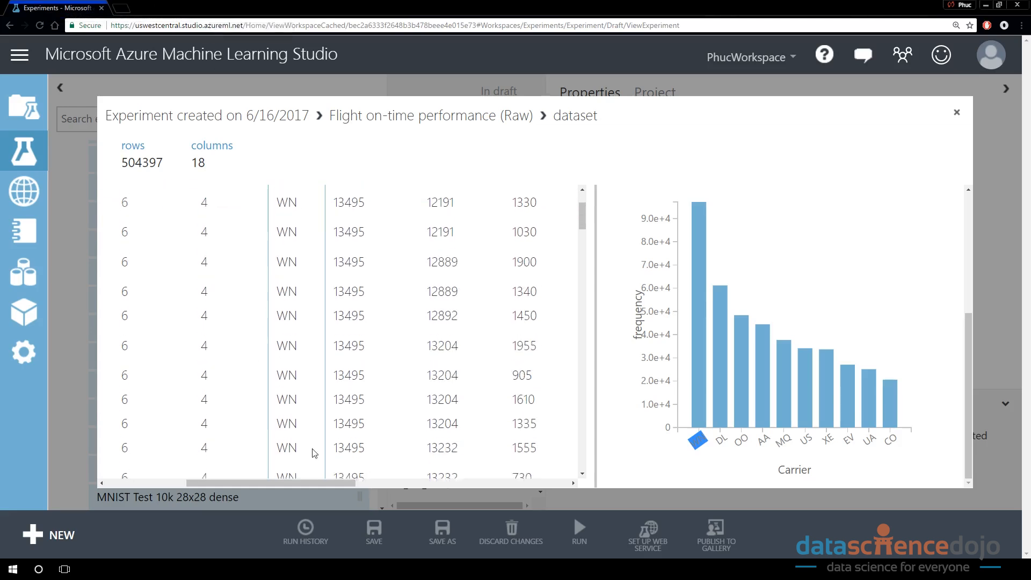
scroll(304, 466, "up", 2)
scroll(863, 382, "up", 5)
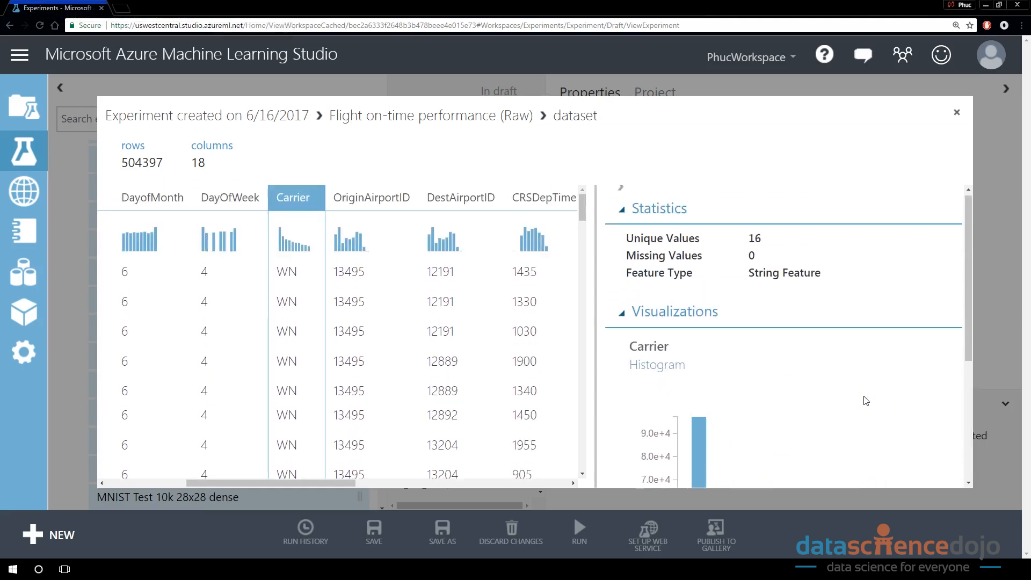
scroll(295, 365, "left", 4)
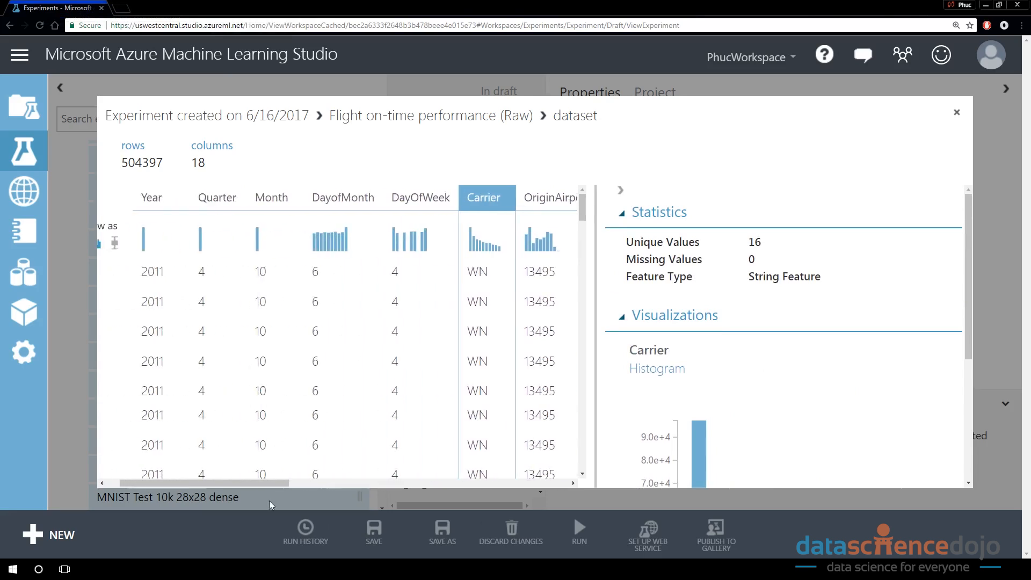
left_click_drag(244, 485, 295, 482)
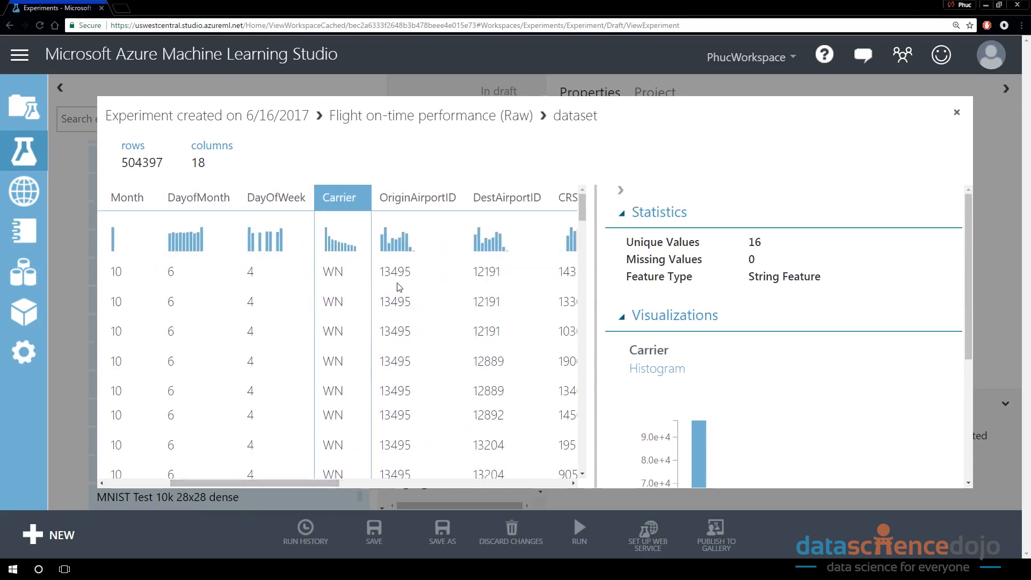
mouse_move(258, 483)
left_mouse_down()
mouse_move(437, 484)
mouse_move(275, 485)
left_mouse_up()
double_click(270, 205)
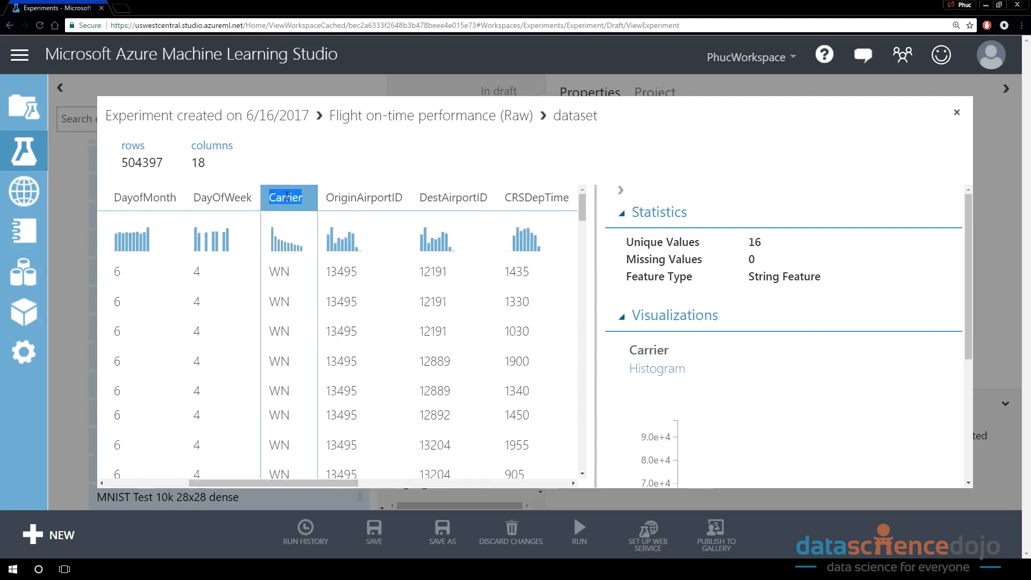
left_click(298, 462)
left_click_drag(298, 484, 344, 468)
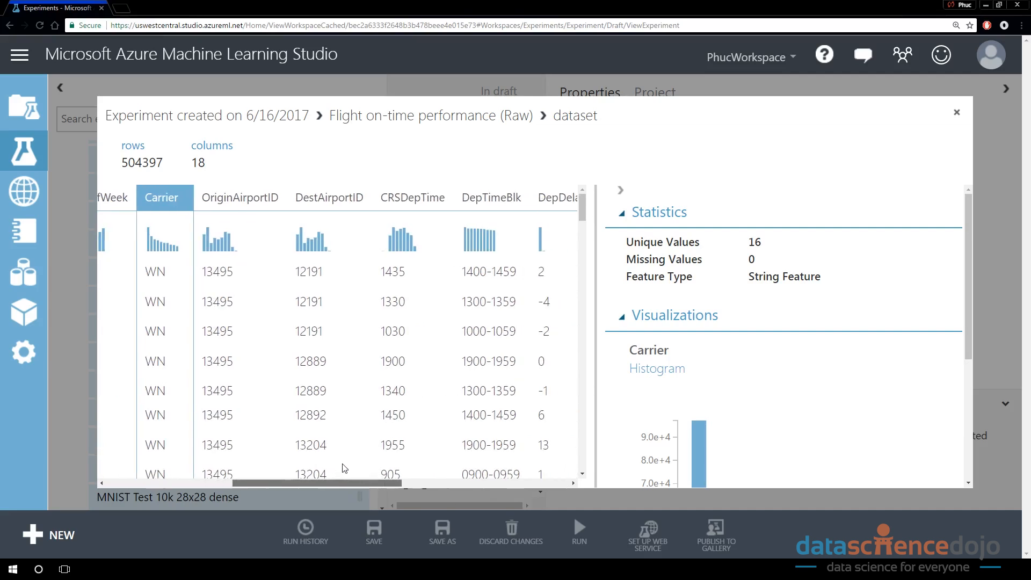
Copy the Carrier column name from the dataset to line 8 of the Sublime Text note, followed by an opening "<".
key("alt+Tab")
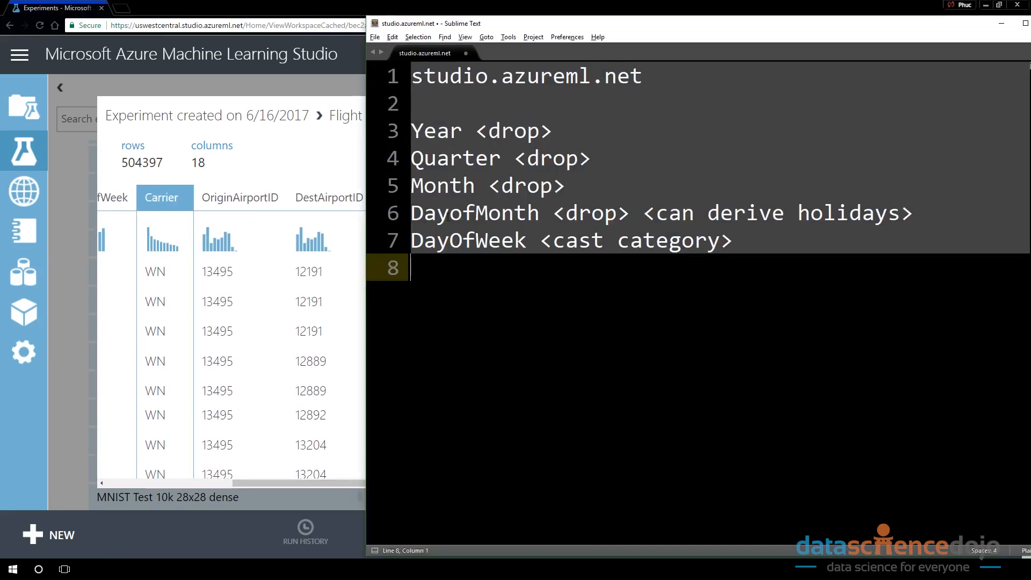
double_click(174, 201)
right_click(174, 202)
left_click(182, 205)
key("alt+Tab")
key("ctrl+v")
type("<")
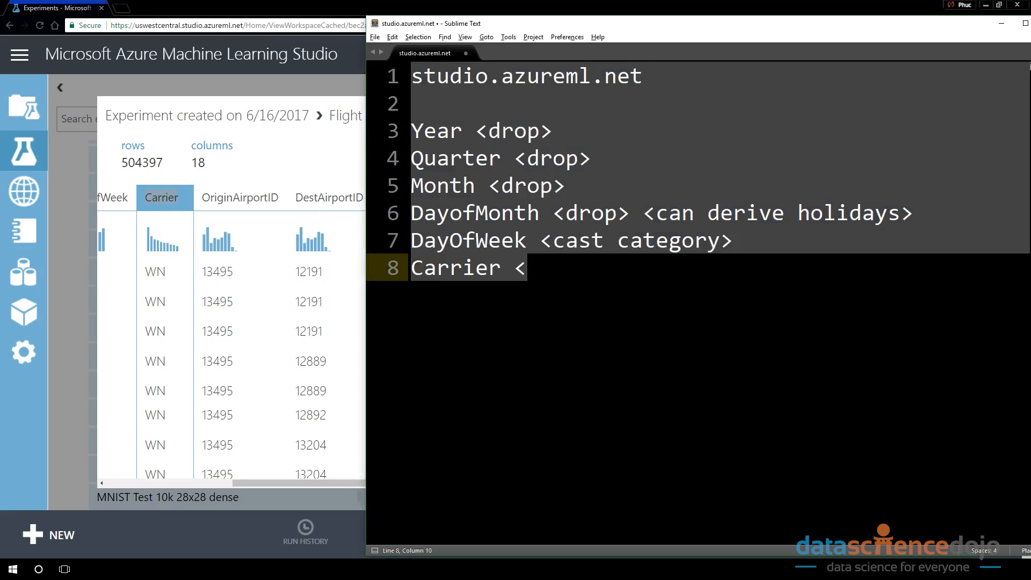
Switch to the dataset and examine the Carrier column's feature type and histogram.
key("alt+Tab")
scroll(782, 357, "down", 3)
scroll(778, 317, "up", 3)
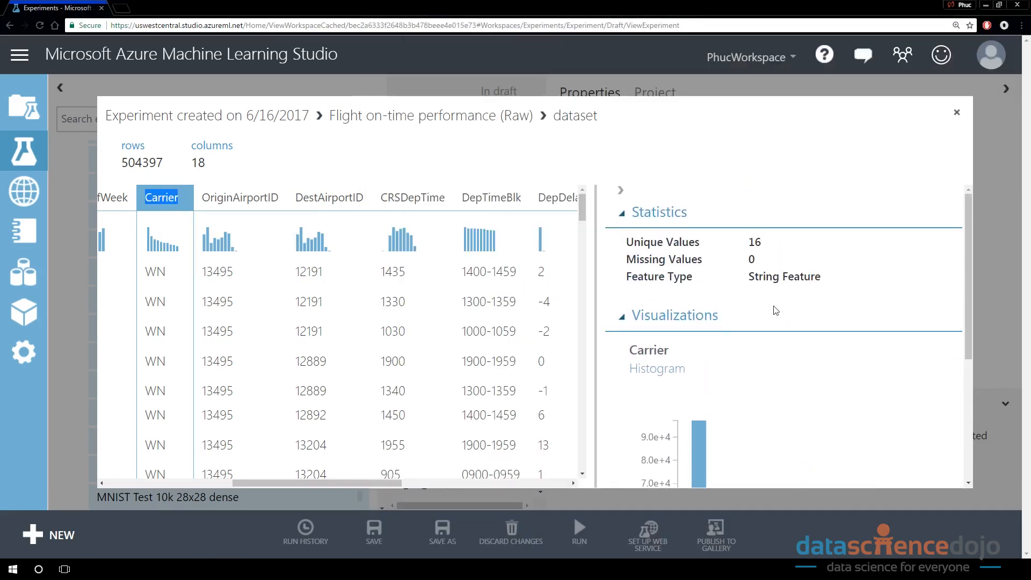
double_click(764, 277)
scroll(806, 467, "down", 4)
scroll(798, 469, "up", 3)
scroll(799, 469, "up", 3)
Switch to Sublime Text, complete the Carrier tag as <category> and start a new line below it.
key("alt+Tab")
type("C")
key("BackSpace")
type("category>")
key("Return")
Switch to the dataset and compare the unique value counts and other statistics of OriginAirportID and DestAirportID.
key("alt+Tab")
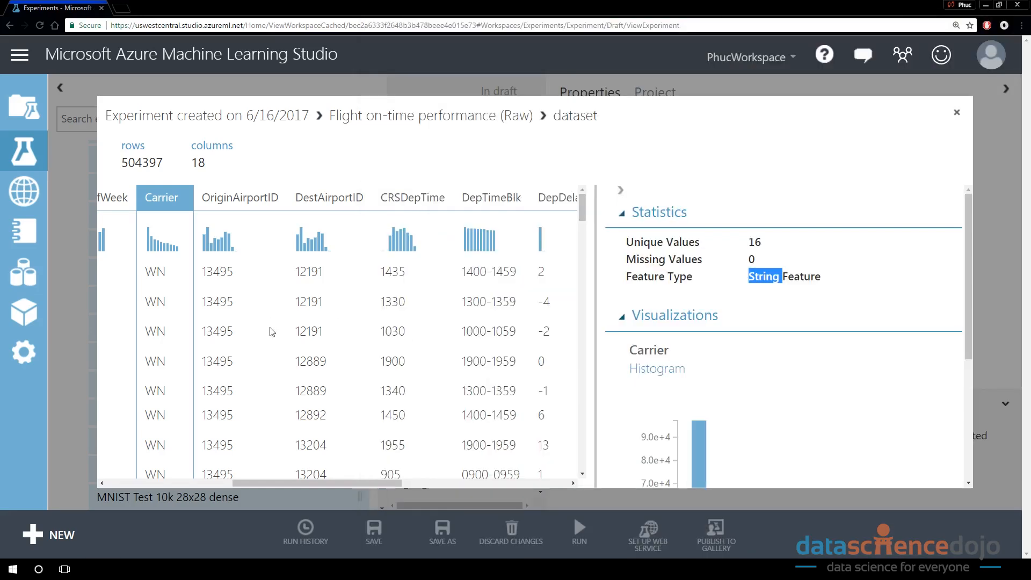
left_click_drag(300, 484, 291, 484)
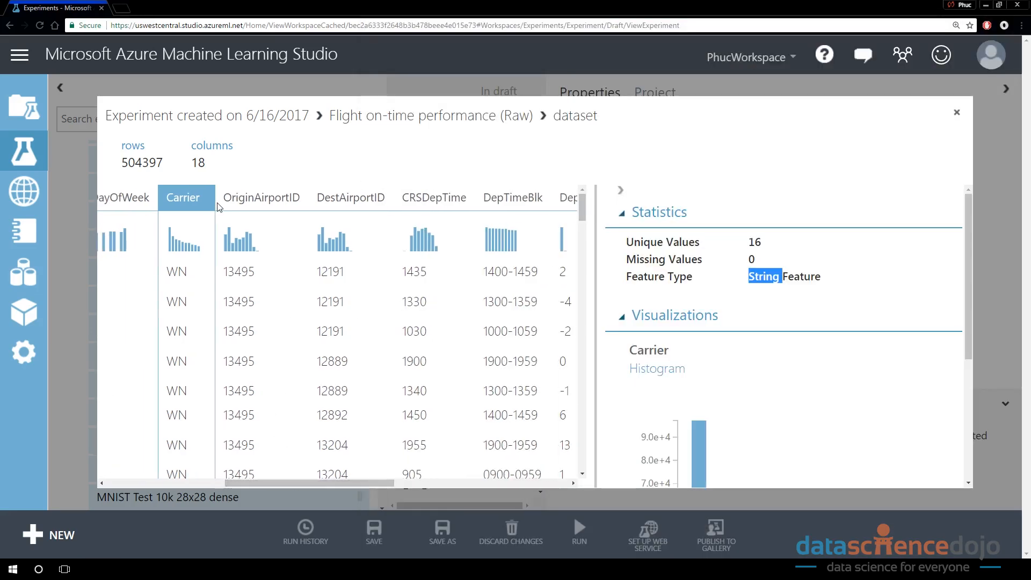
left_click(234, 224)
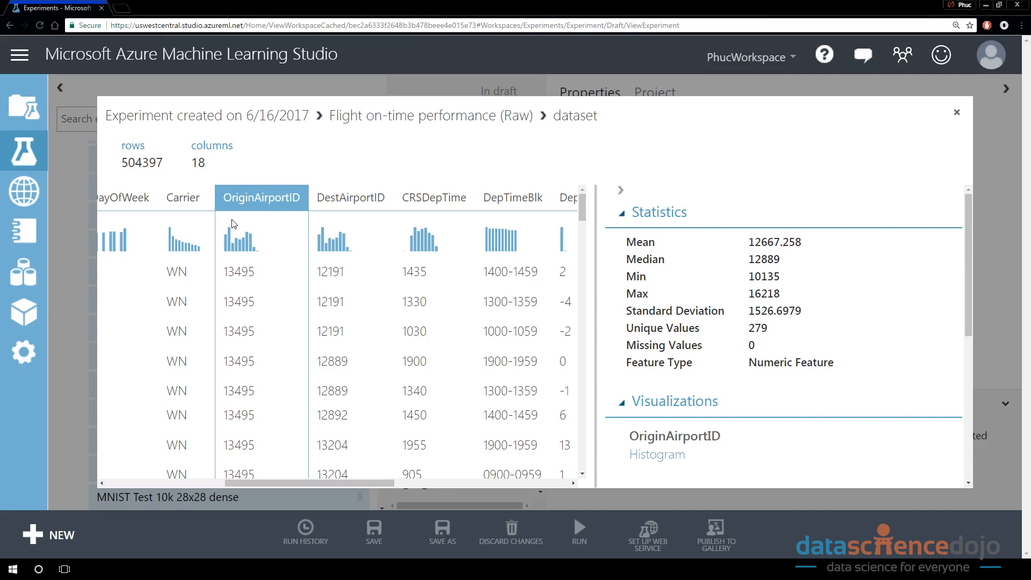
left_click(359, 252)
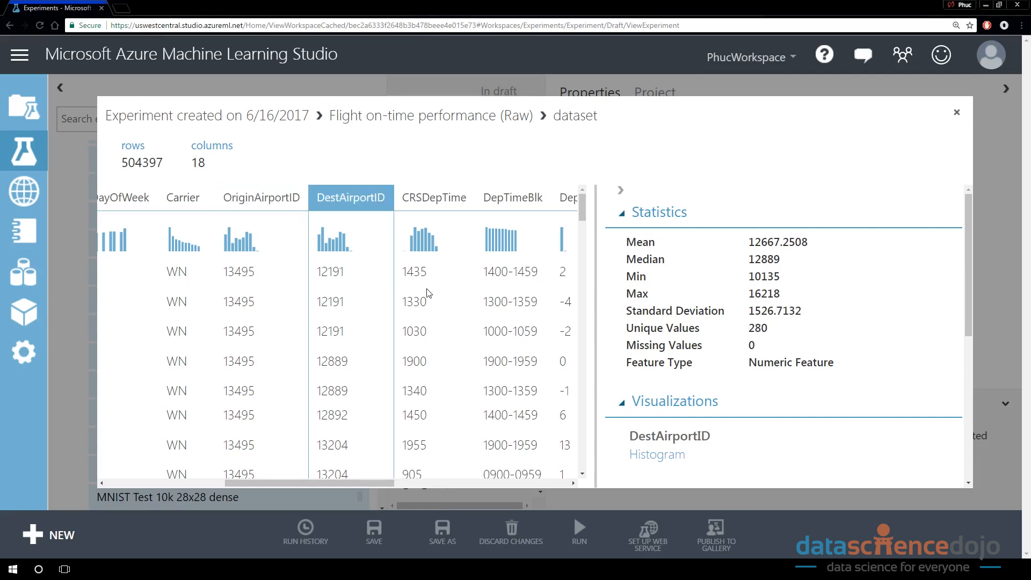
left_click(265, 258)
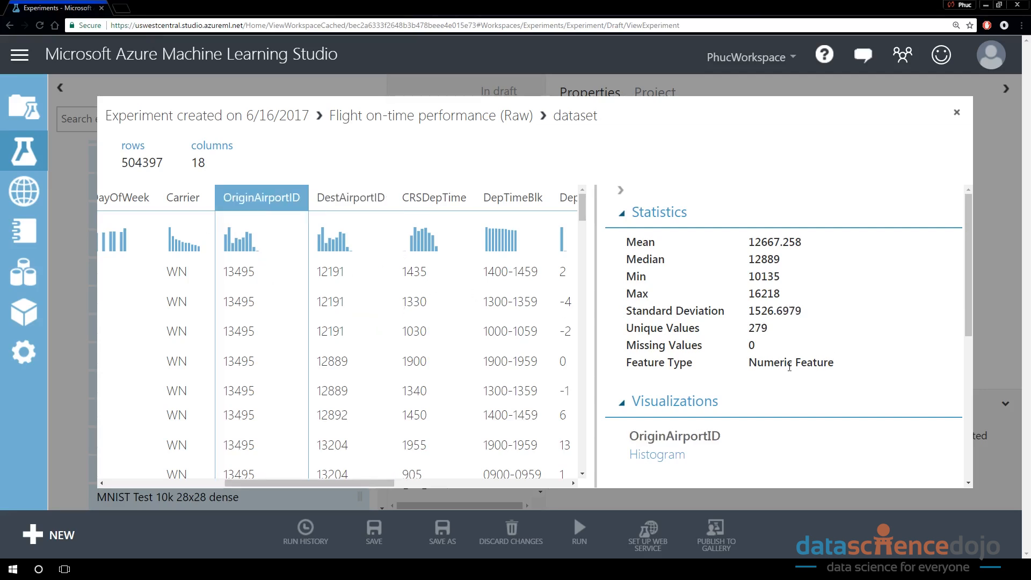
double_click(758, 328)
left_click(376, 273)
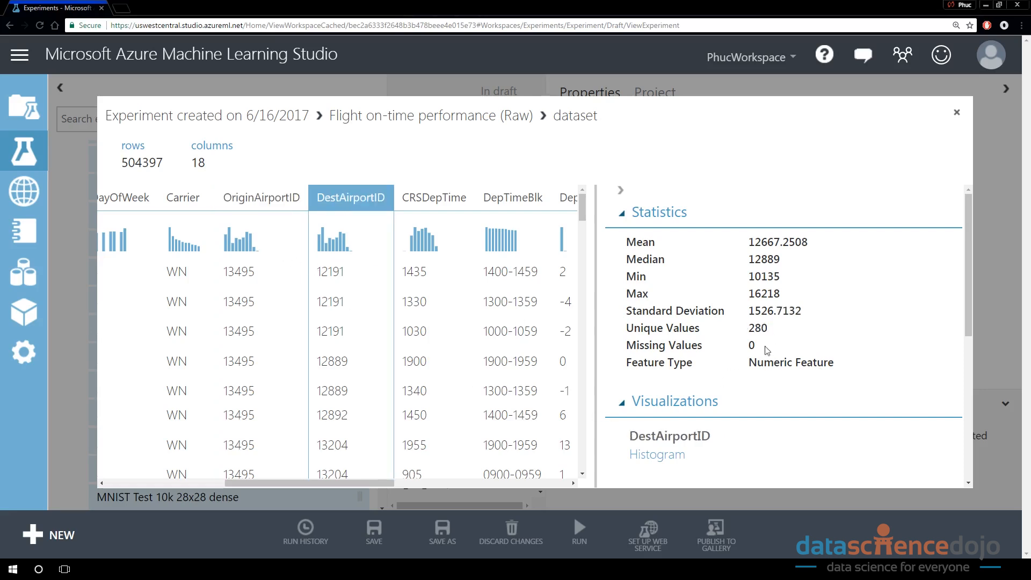
double_click(757, 326)
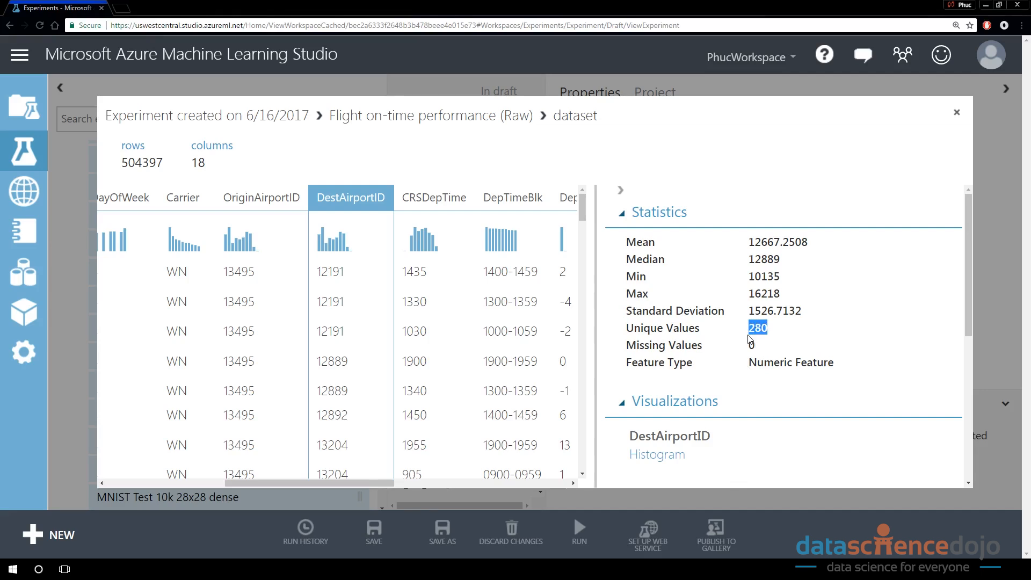
left_click(274, 267)
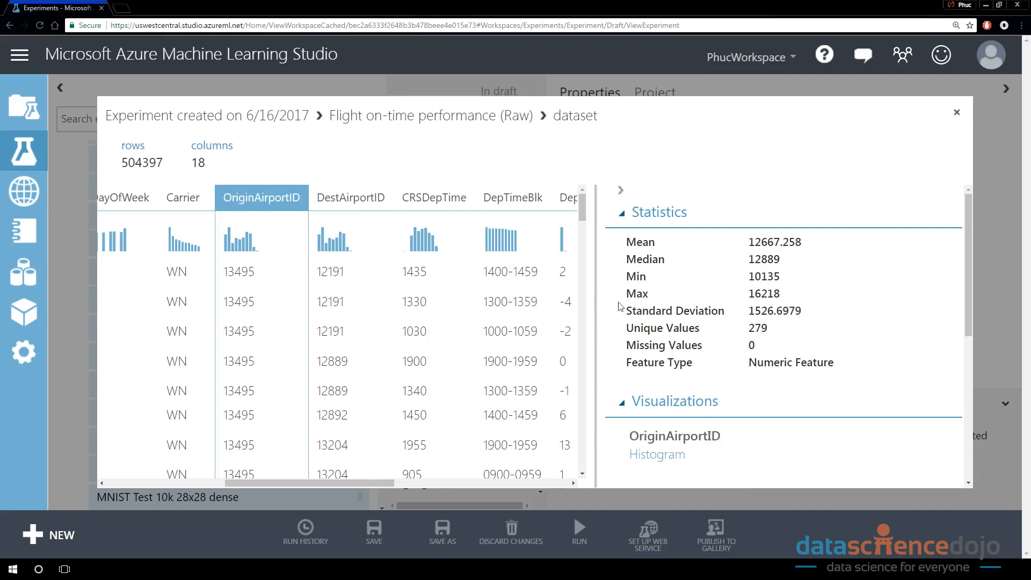
left_click(334, 274)
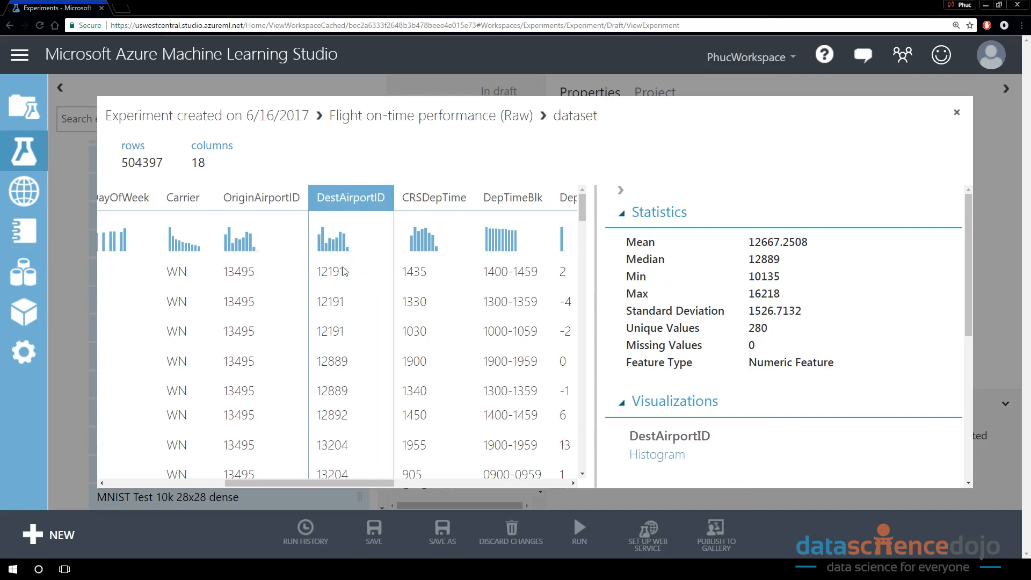
left_click(277, 253)
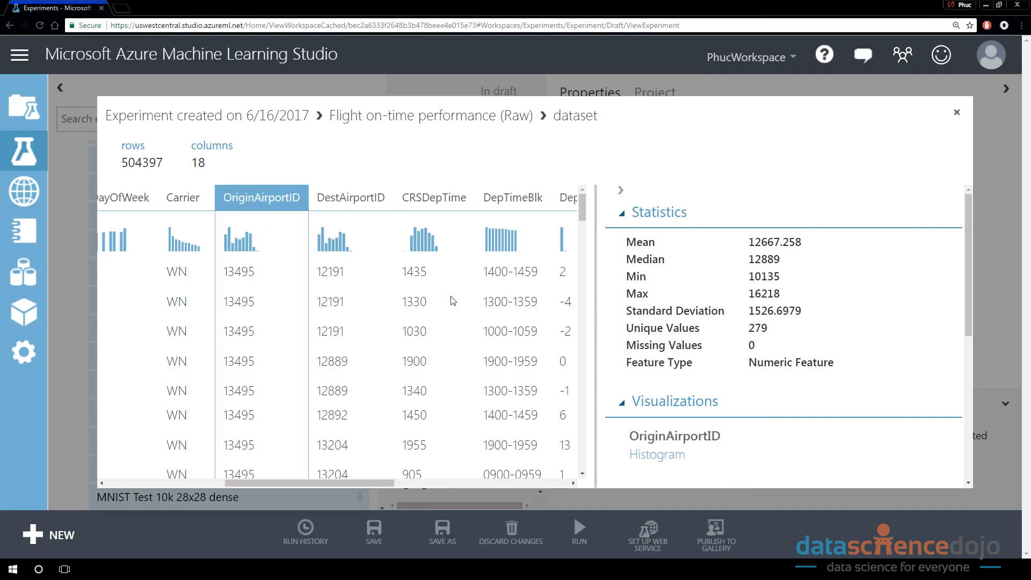
Examine the rows around the airport and departure columns and recheck the statistics of OriginAirportID and DestAirportID.
left_click_drag(339, 483, 362, 477)
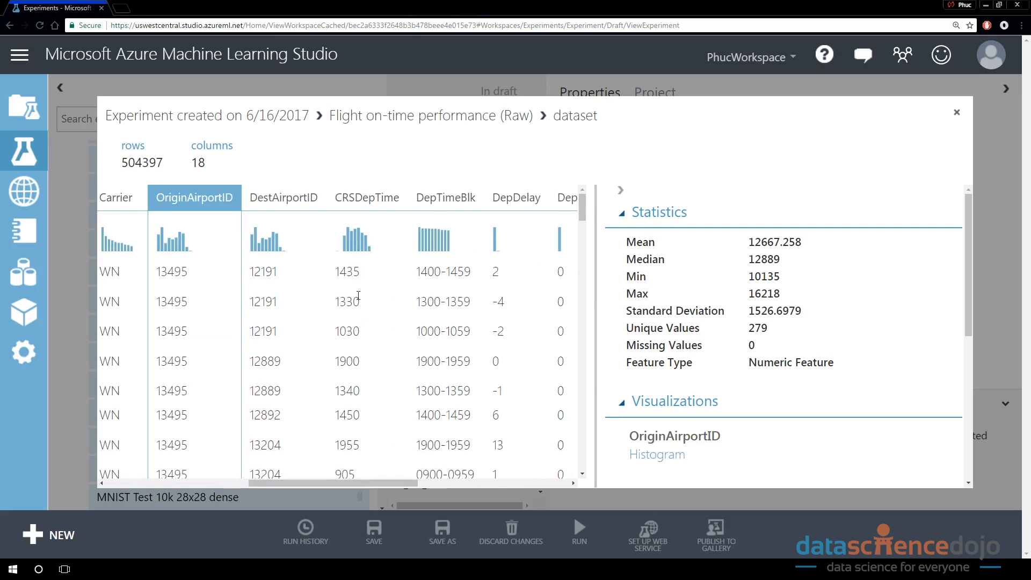
scroll(301, 470, "down", 3)
scroll(267, 454, "up", 3)
left_click_drag(285, 485, 277, 485)
left_click(657, 455)
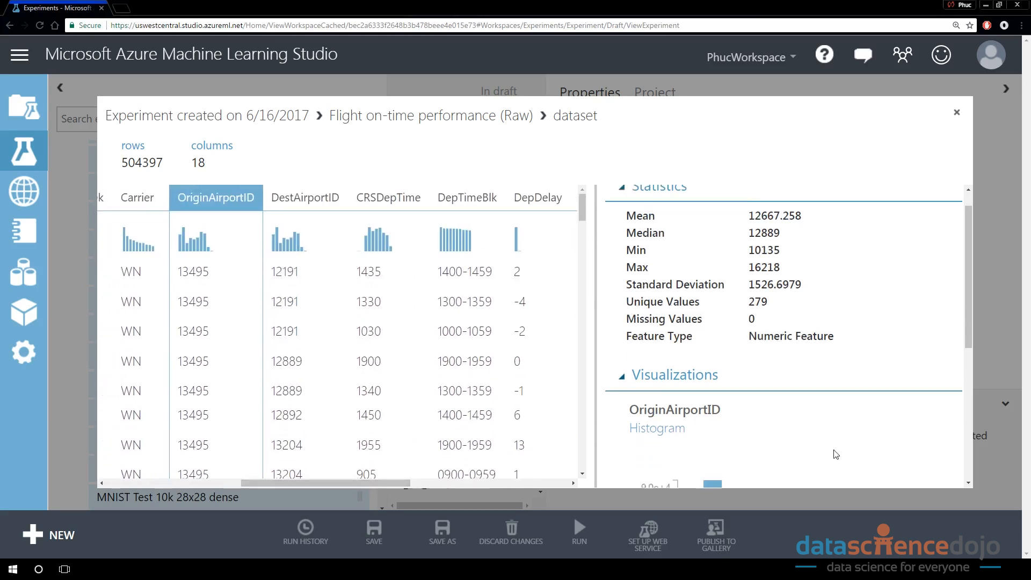
scroll(775, 413, "up", 5)
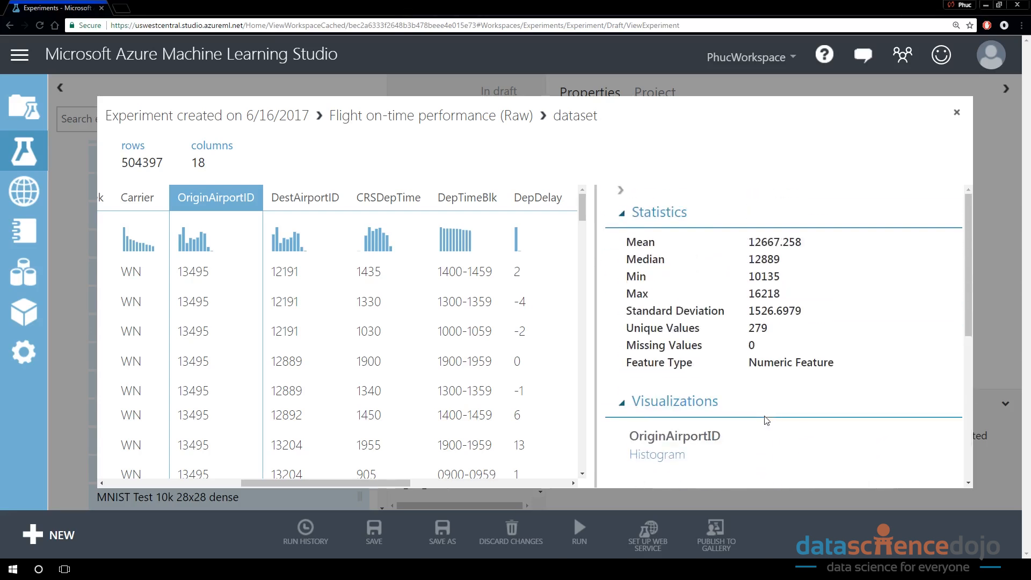
left_click(272, 200)
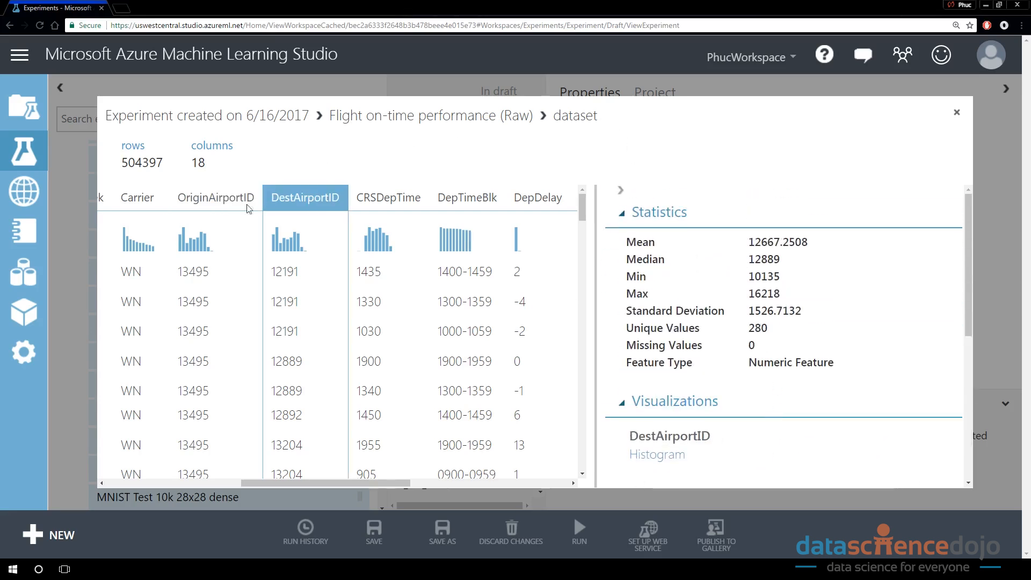
left_click(226, 209)
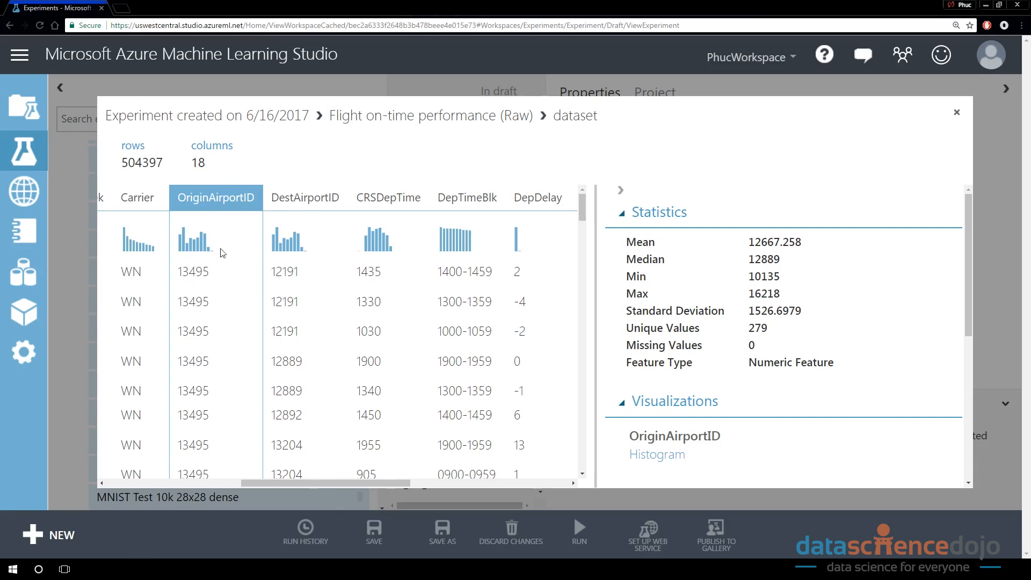
Examine the OriginAirportID column's histogram and check its feature type.
scroll(768, 425, "down", 5)
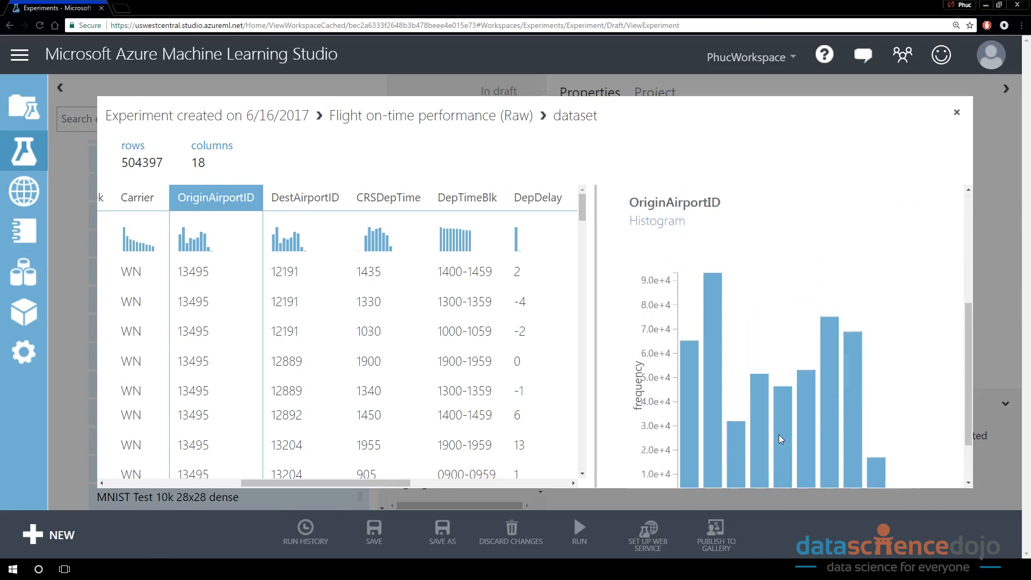
scroll(780, 416, "up", 4)
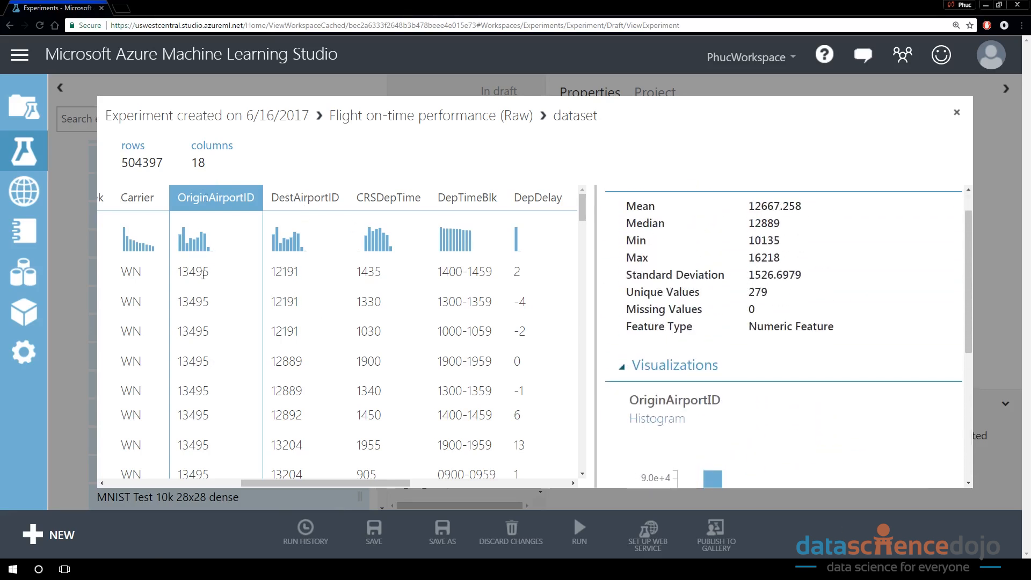
double_click(771, 326)
scroll(823, 485, "down", 5)
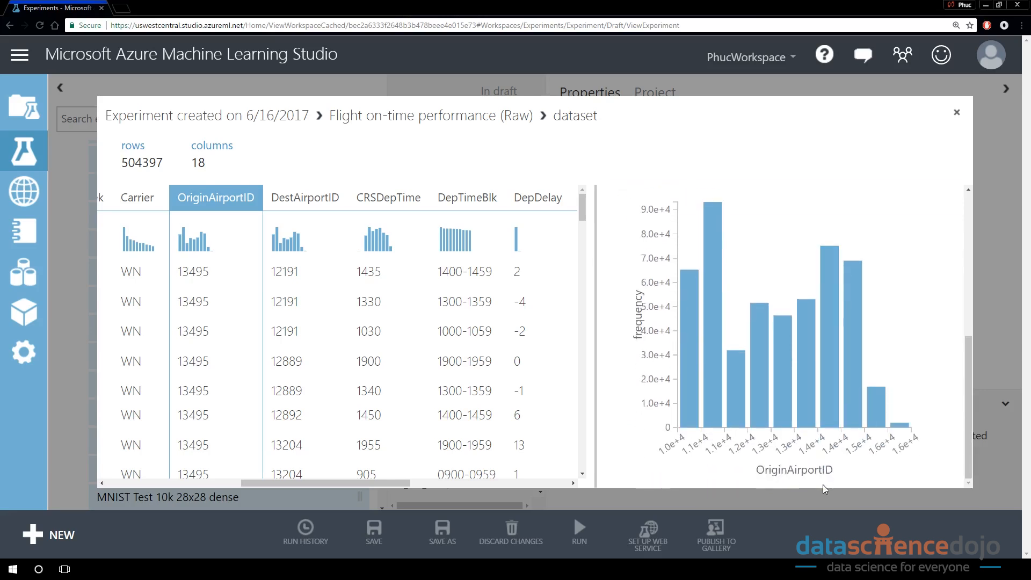
scroll(742, 428, "up", 4)
scroll(742, 428, "up", 2)
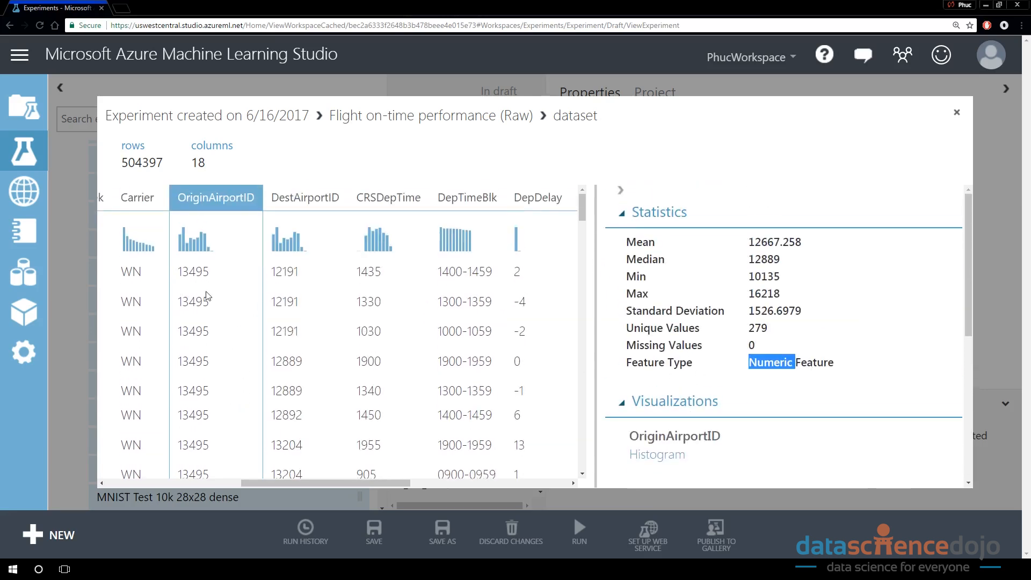
Copy the OriginAirportID column name from the dataset into the Sublime Text notes and tag it <category>.
double_click(192, 272)
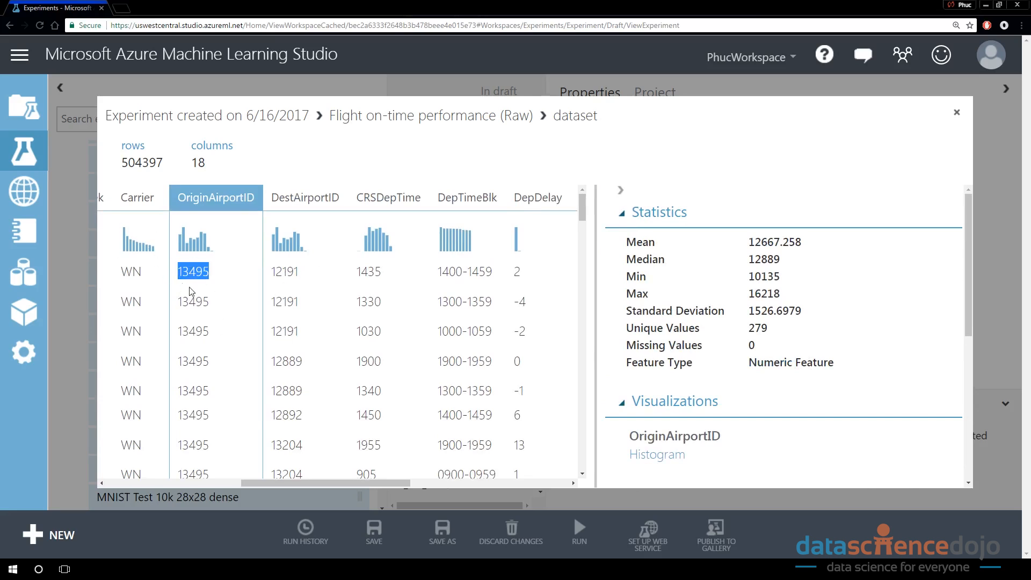
double_click(215, 199)
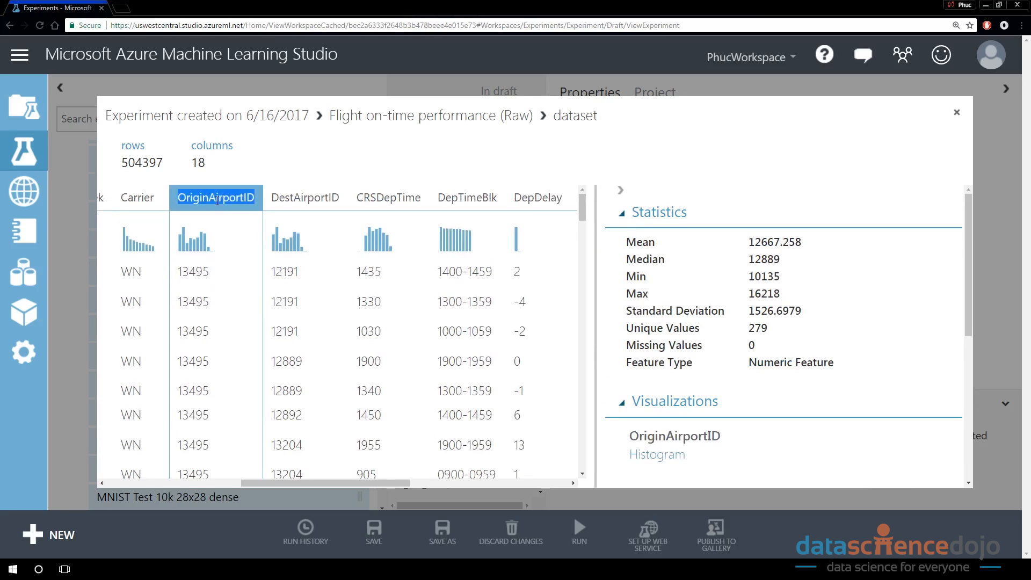
right_click(215, 199)
left_click(221, 213)
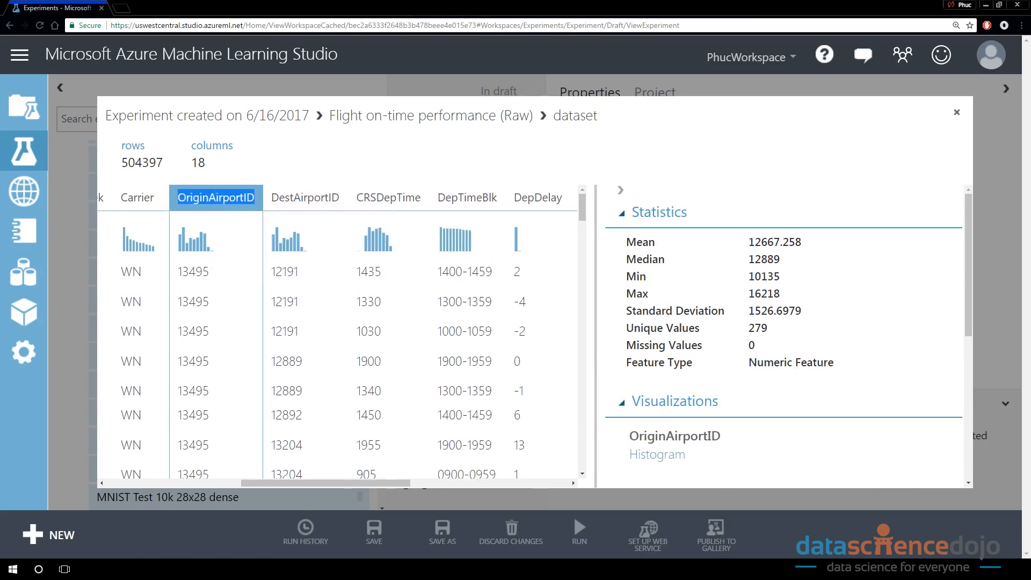
key("alt+Tab")
key("ctrl+v")
type("<")
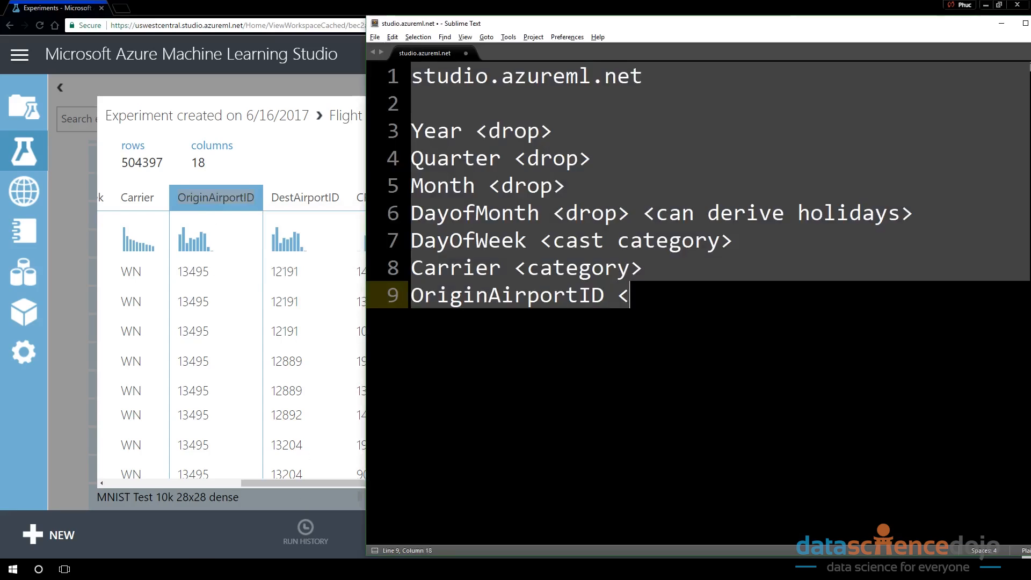
type("category")
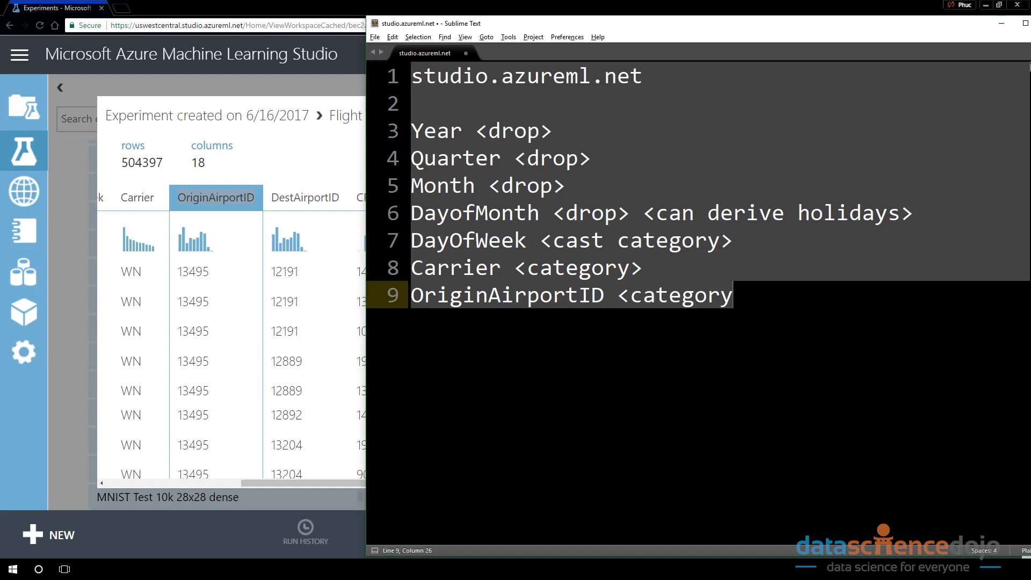
type(">")
Copy "cast " from the DayOfWeek note into the Carrier and OriginAirportID tags so both read <cast category>.
left_click_drag(619, 240, 555, 240)
key("ctrl+c")
left_click(529, 267)
key("ctrl+v")
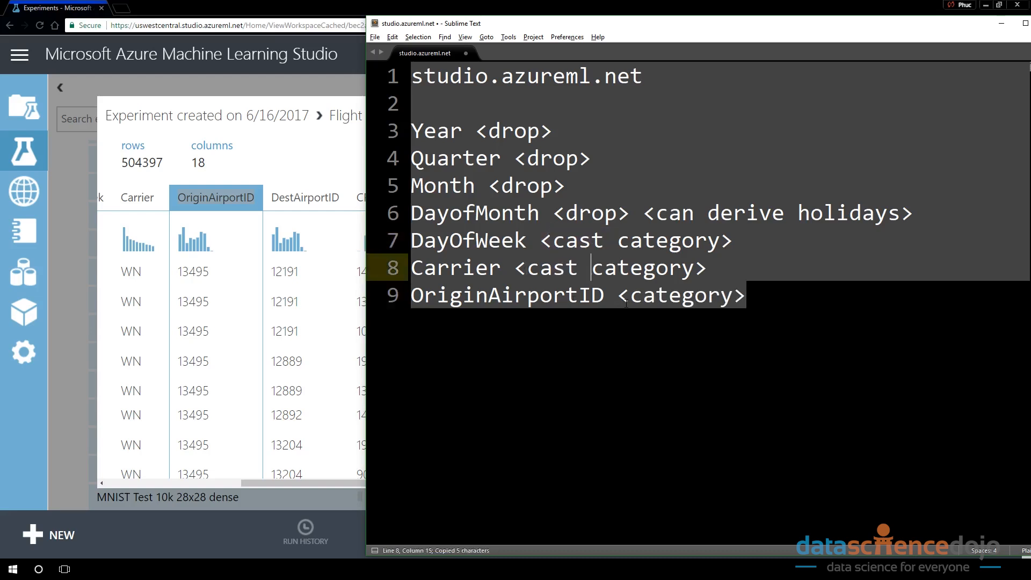
left_click(627, 301)
key("ctrl+v")
Copy the DestAirportID column name from the dataset onto a new line in the Sublime Text notes and tag it <cast category>.
key("alt+Tab")
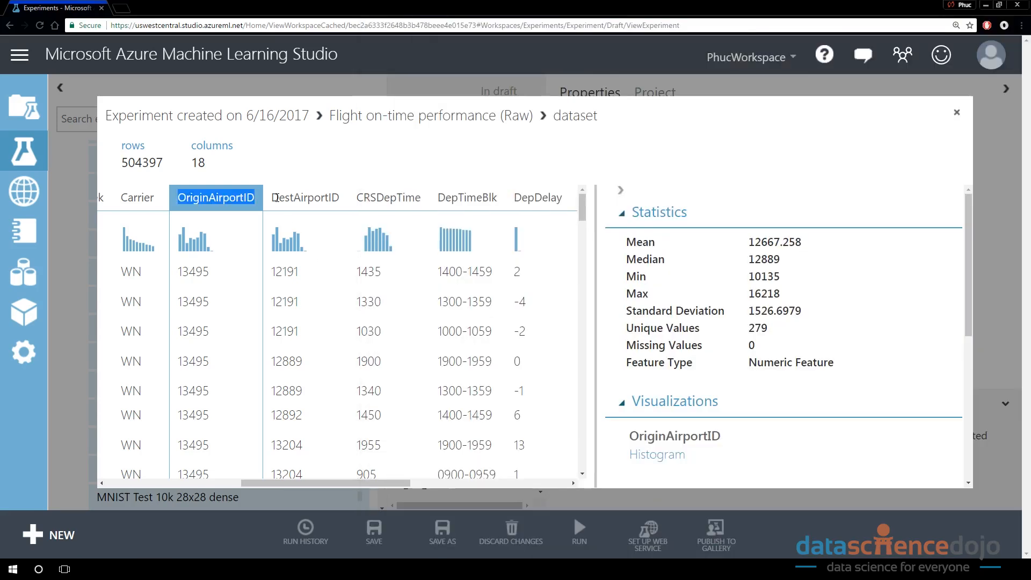
double_click(276, 198)
key("alt+Tab")
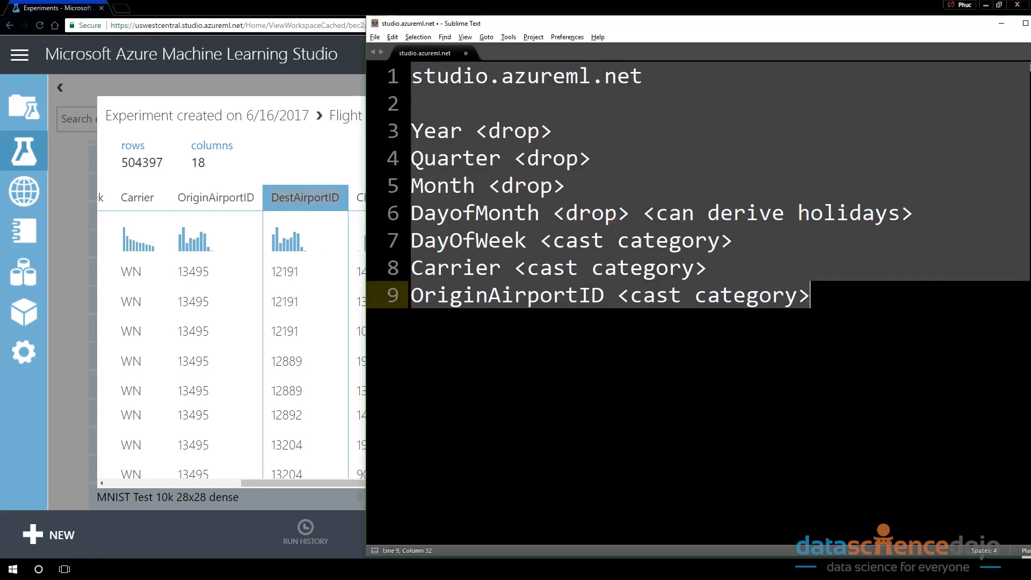
key("Return")
key("ctrl+v")
type("<")
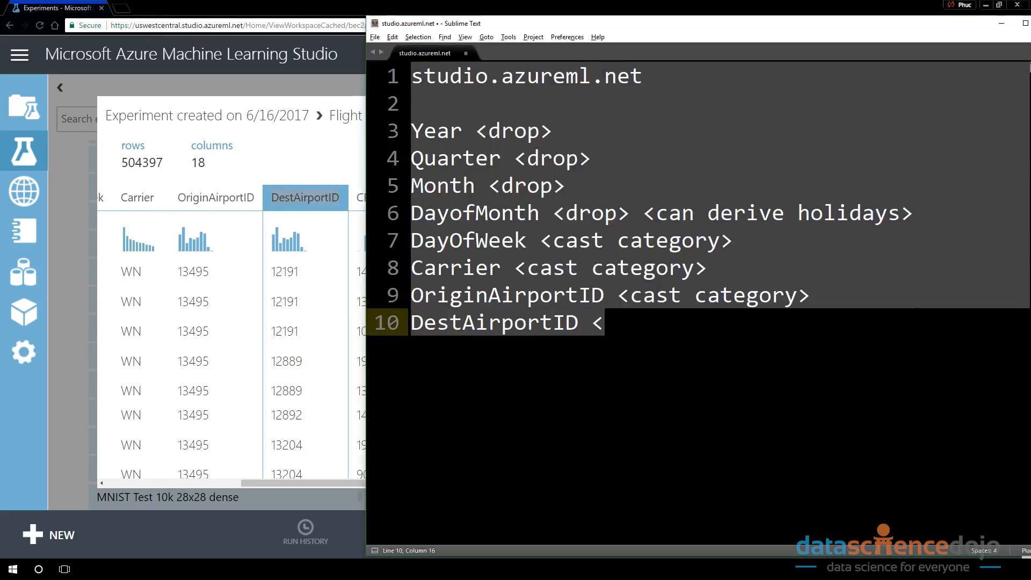
key("Up")
key("shift+End")
key("ctrl+c")
key("Down")
key("BackSpace")
key("BackSpace")
key("ctrl+v")
Switch back to the dataset and compare the statistics of the CRSDepTime and CRSArrTime columns.
key("alt+Tab")
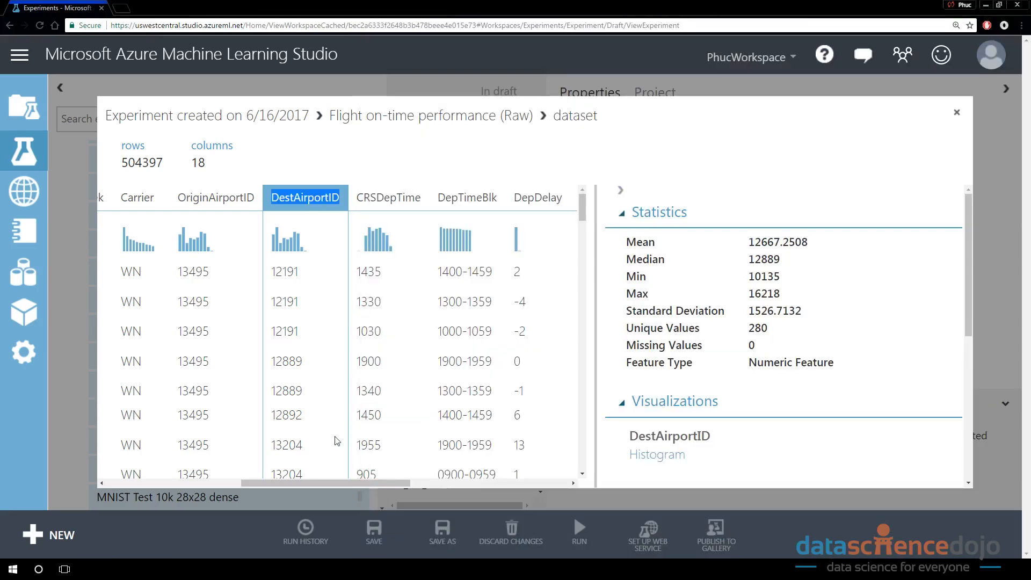
left_click_drag(343, 482, 388, 482)
left_click(253, 201)
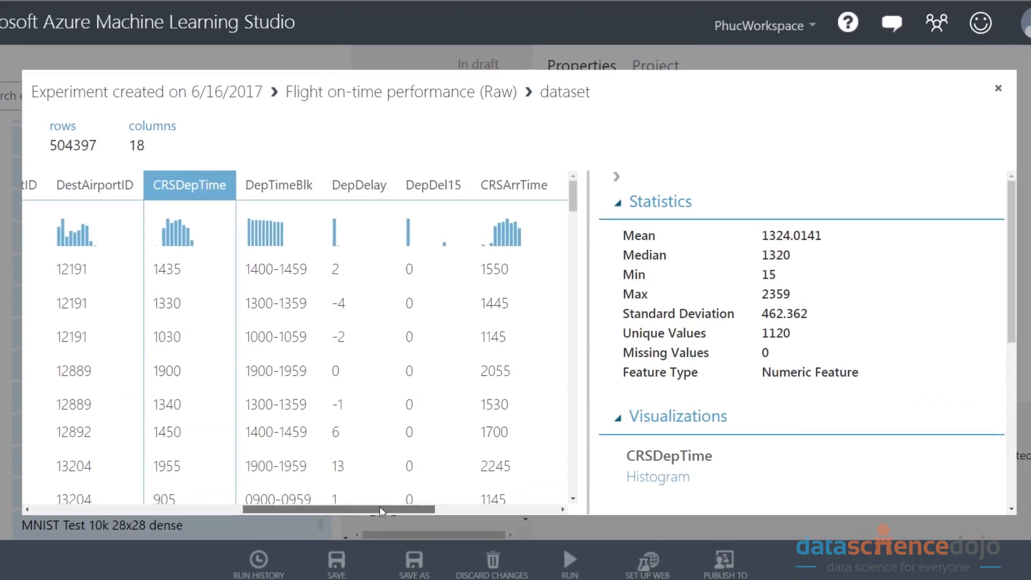
left_click(514, 185)
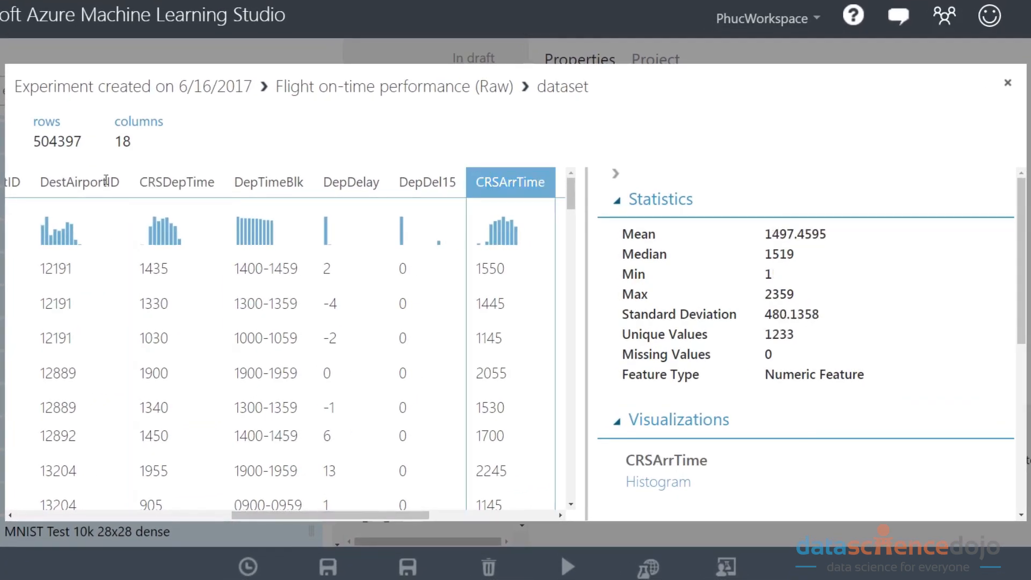
double_click(174, 182)
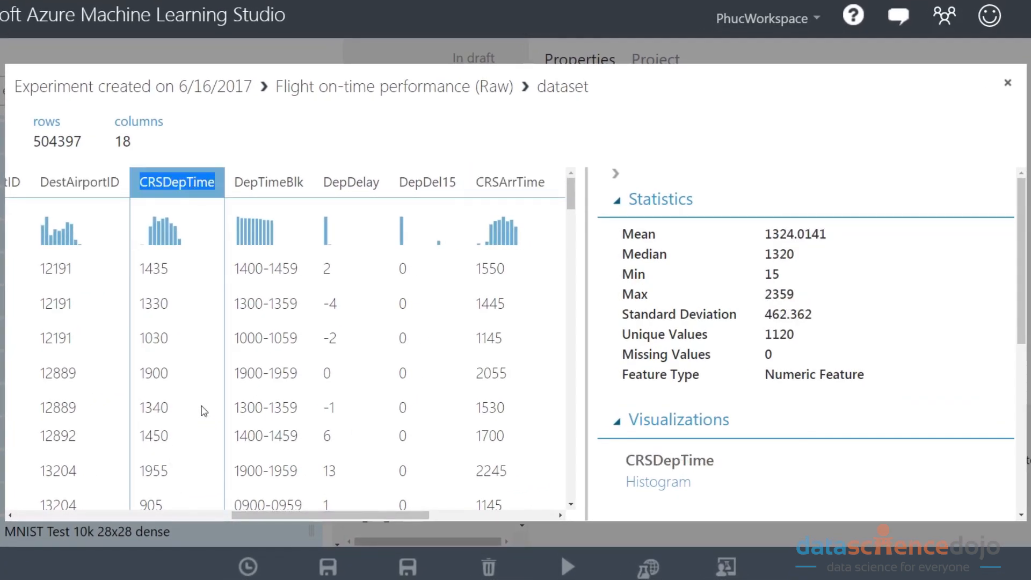
Examine the time values in the CRSDepTime column alongside the neighbouring departure and arrival columns.
scroll(204, 411, "down", 3)
scroll(204, 392, "down", 10)
scroll(210, 333, "down", 5)
scroll(212, 326, "up", 15)
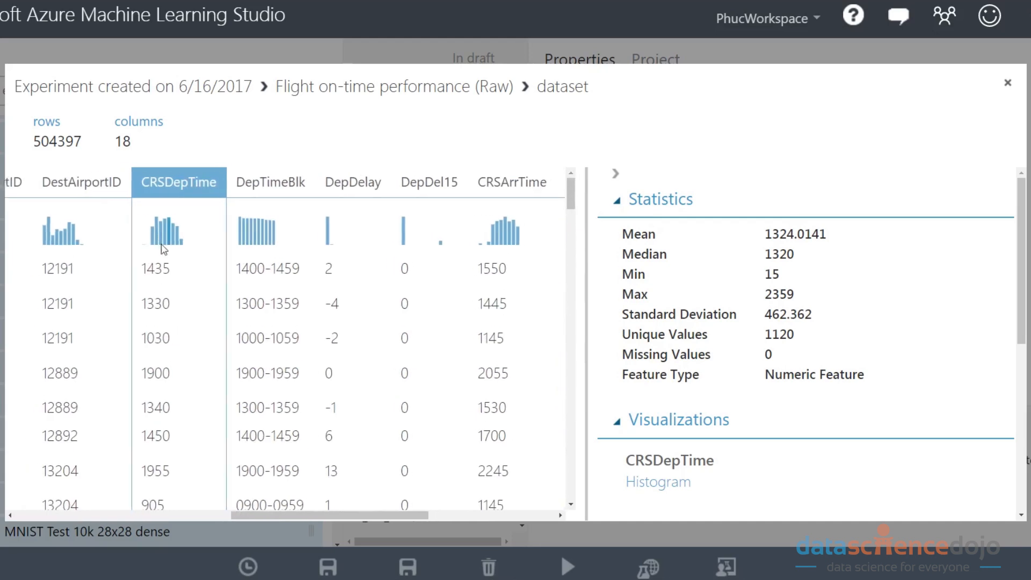
scroll(164, 250, "left", 1)
double_click(175, 270)
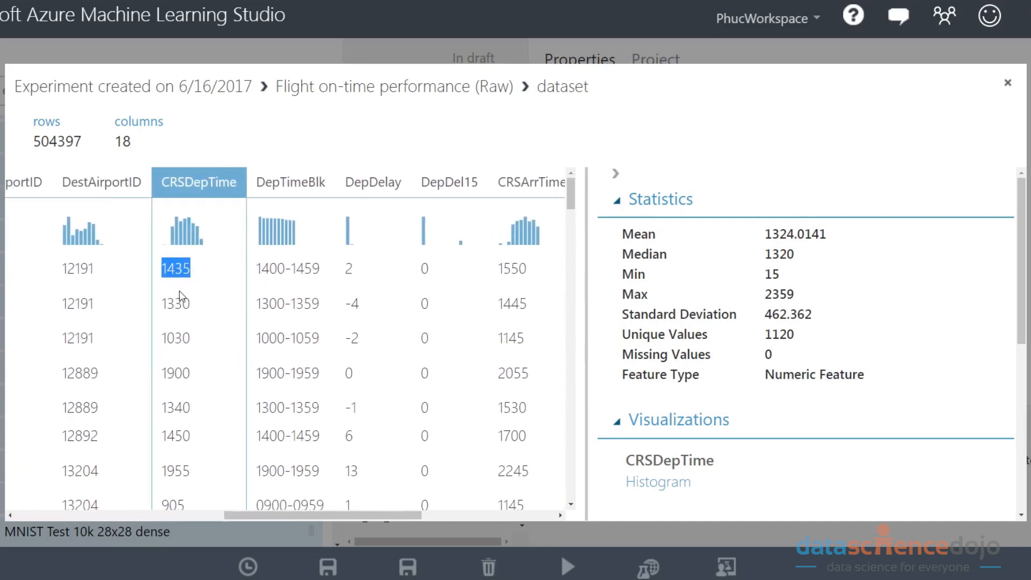
left_click(197, 347)
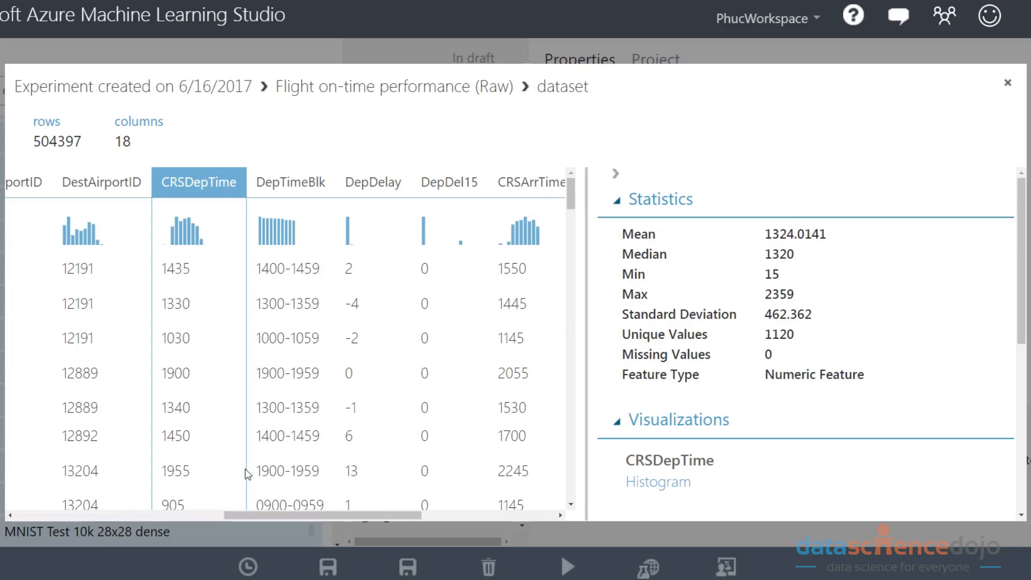
scroll(245, 473, "down", 10)
middle_click(237, 457)
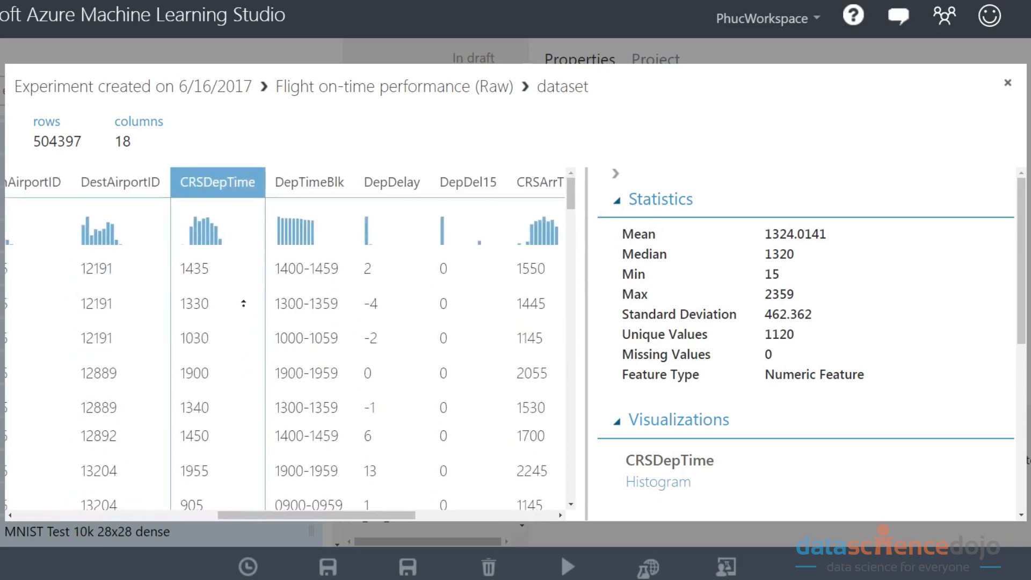
middle_click(285, 301)
left_click_drag(326, 518, 297, 517)
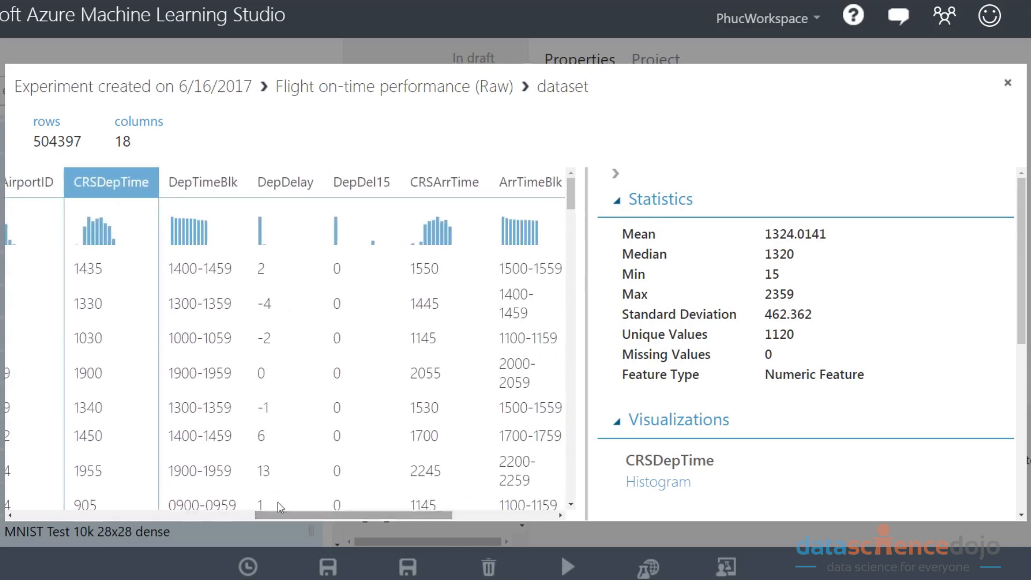
scroll(643, 321, "down", 5)
scroll(643, 321, "up", 5)
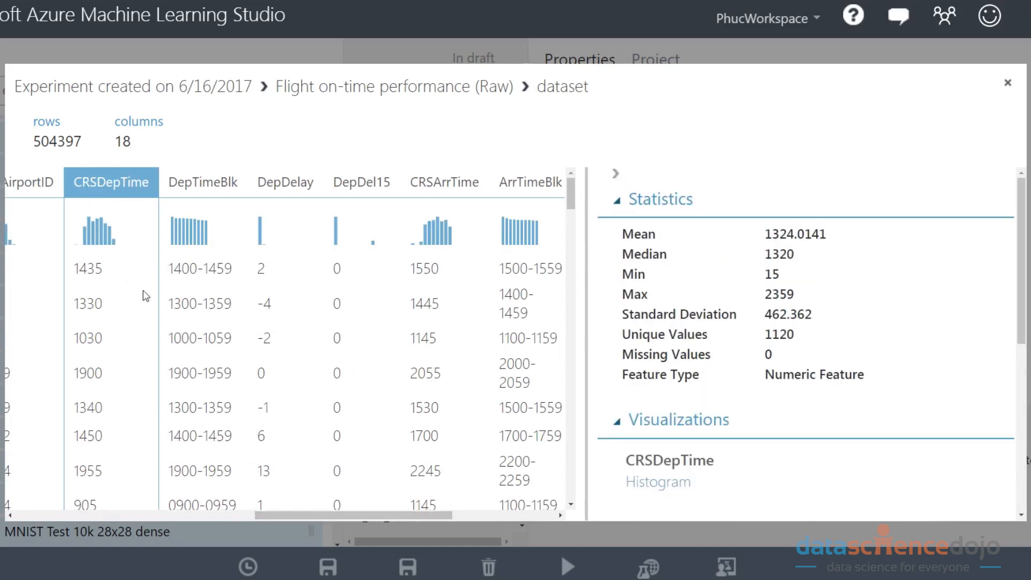
left_click_drag(357, 515, 339, 514)
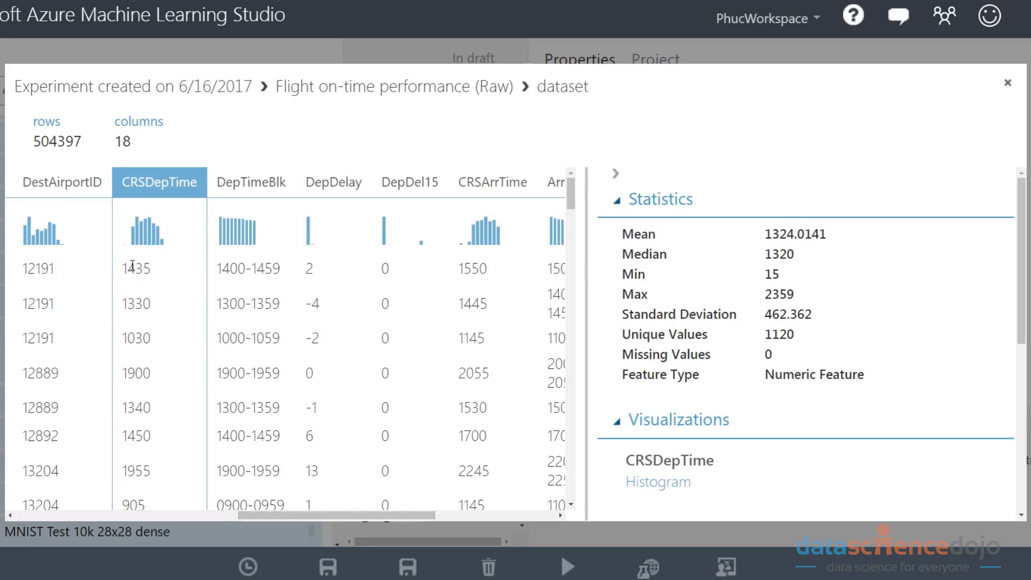
Examine the CRSDepTime column's histogram, feature type and unique value count.
scroll(166, 324, "down", 3)
scroll(178, 348, "up", 3)
scroll(178, 348, "up", 1)
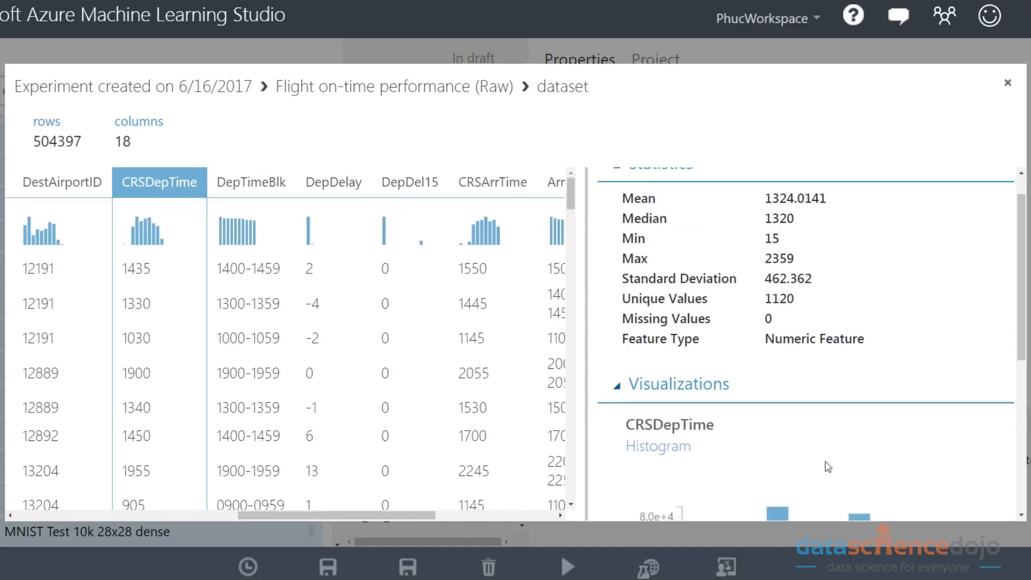
scroll(824, 453, "down", 5)
scroll(709, 454, "up", 5)
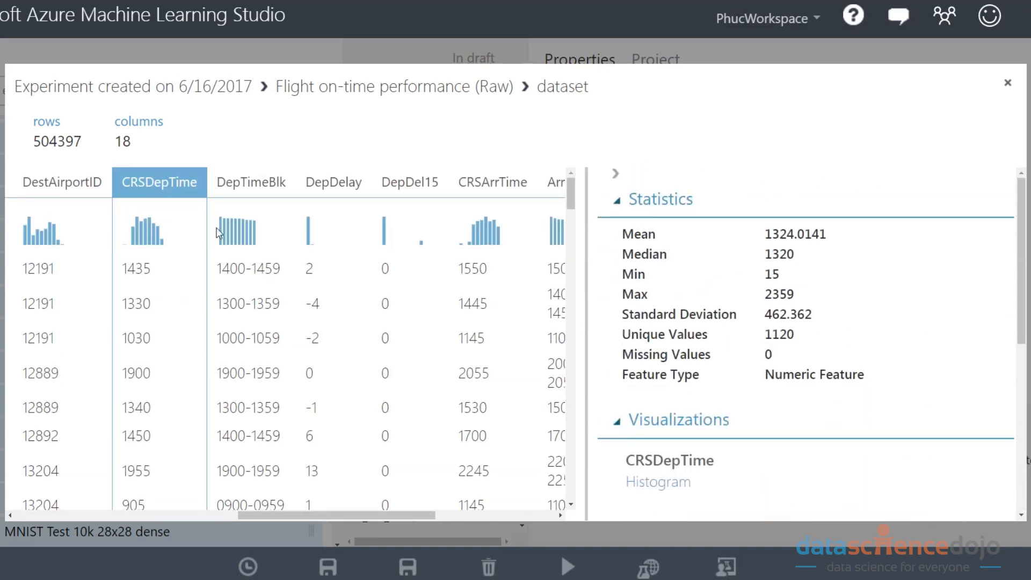
double_click(790, 334)
left_click(329, 520)
key("ctrl+a")
left_click(188, 349)
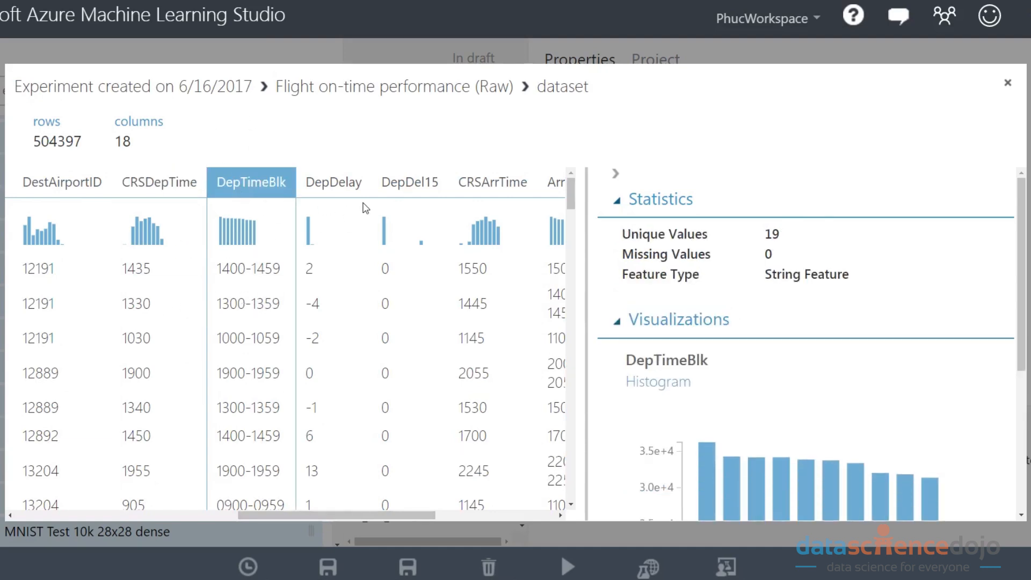
Examine the DepTimeBlk column's histogram, unique value count and hourly time blocks.
double_click(270, 188)
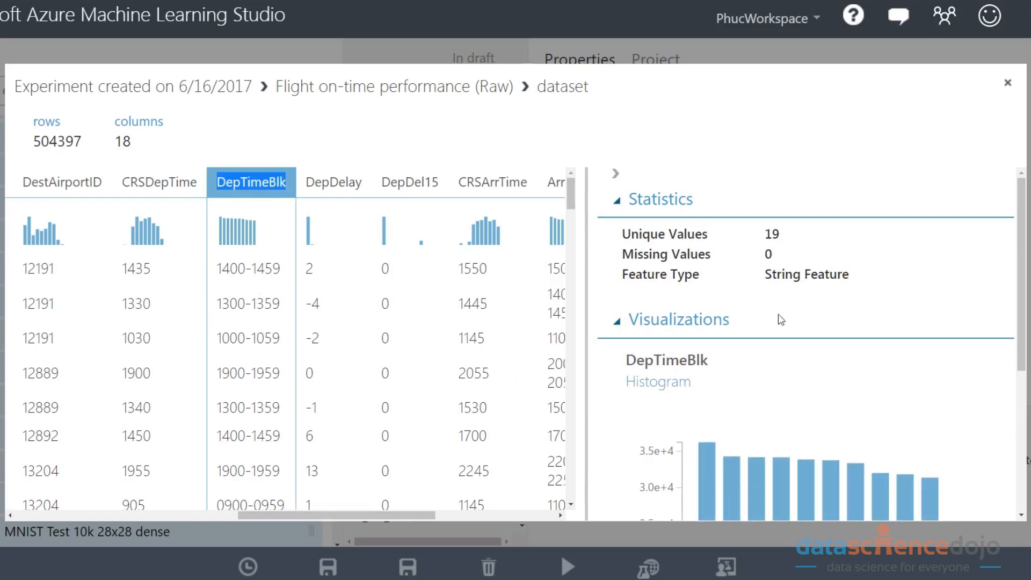
scroll(780, 319, "down", 3)
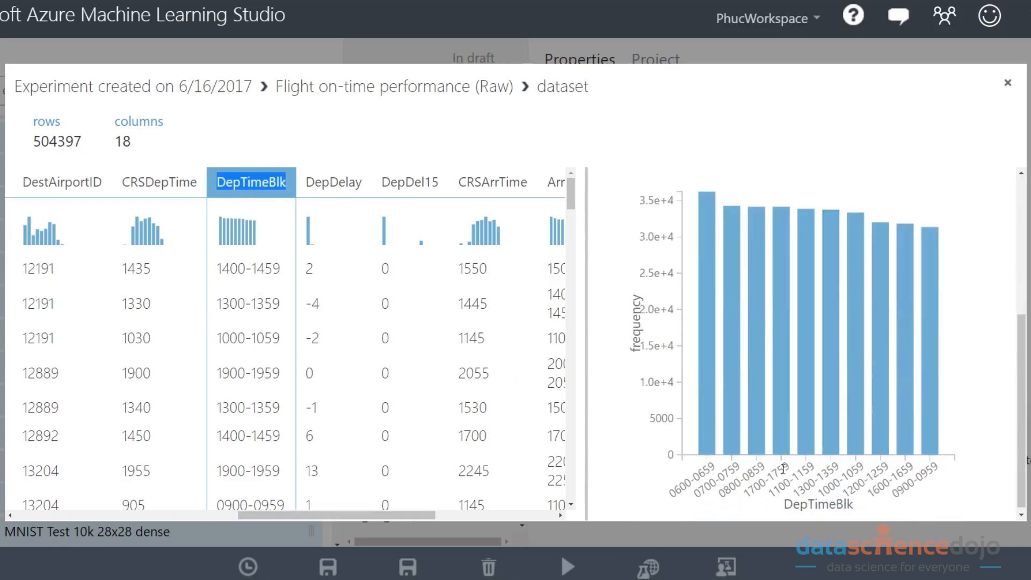
double_click(229, 275)
scroll(732, 258, "up", 3)
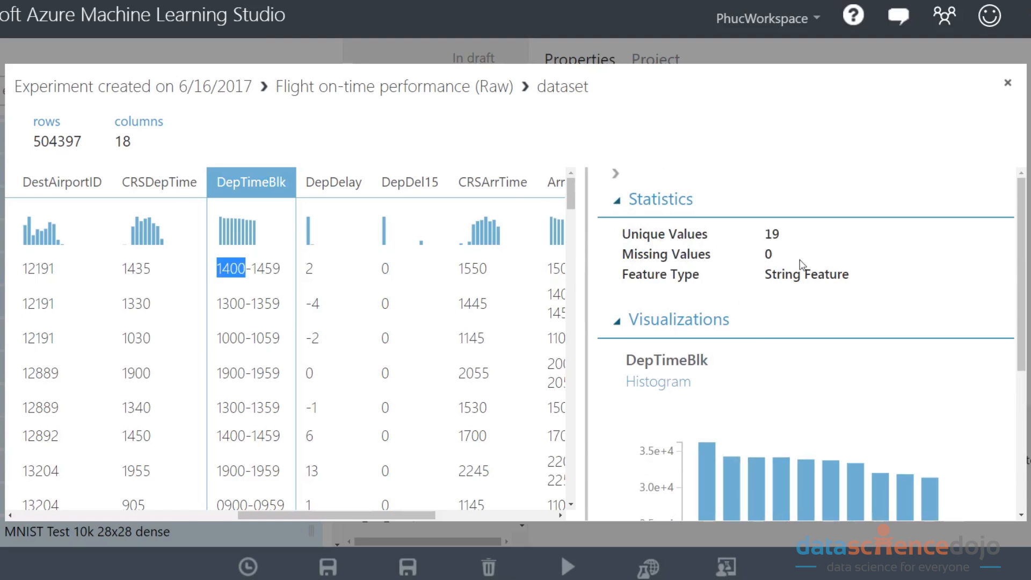
double_click(774, 233)
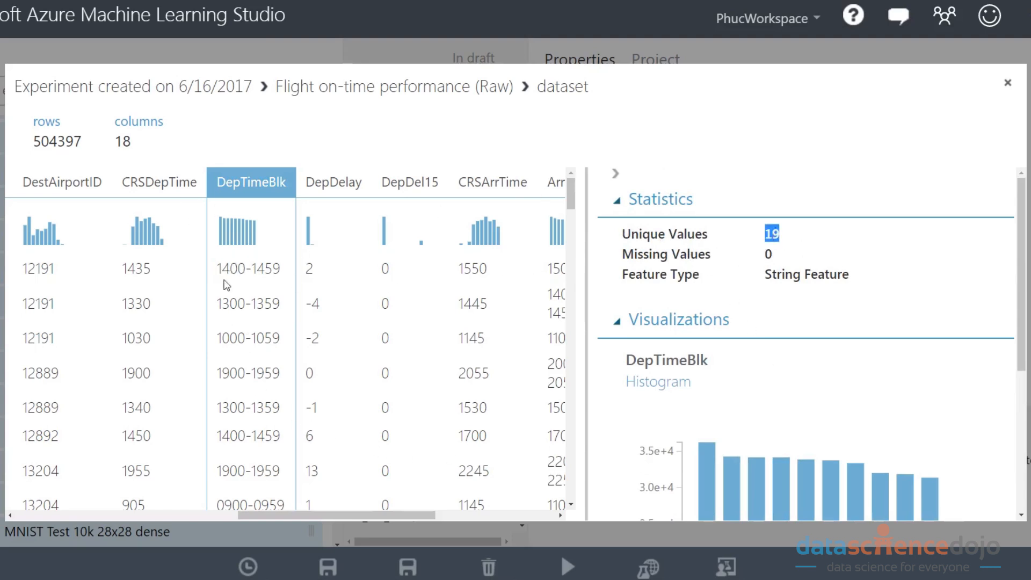
scroll(767, 384, "down", 5)
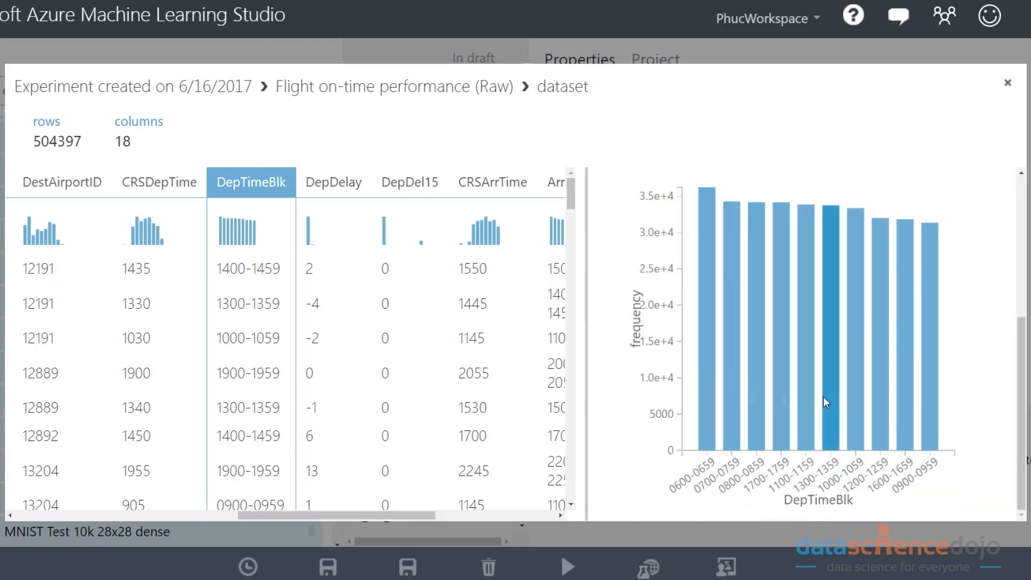
scroll(824, 397, "up", 5)
left_click_drag(218, 269, 285, 271)
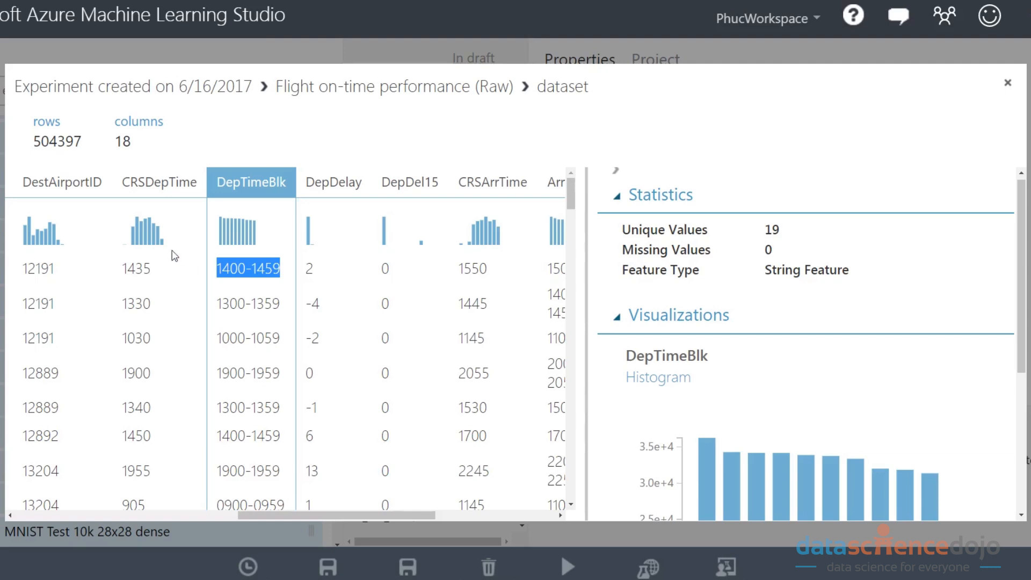
Compare the statistics and feature types of CRSDepTime, CRSArrTime and DepTimeBlk.
left_click(144, 238)
left_click(143, 237)
double_click(172, 199)
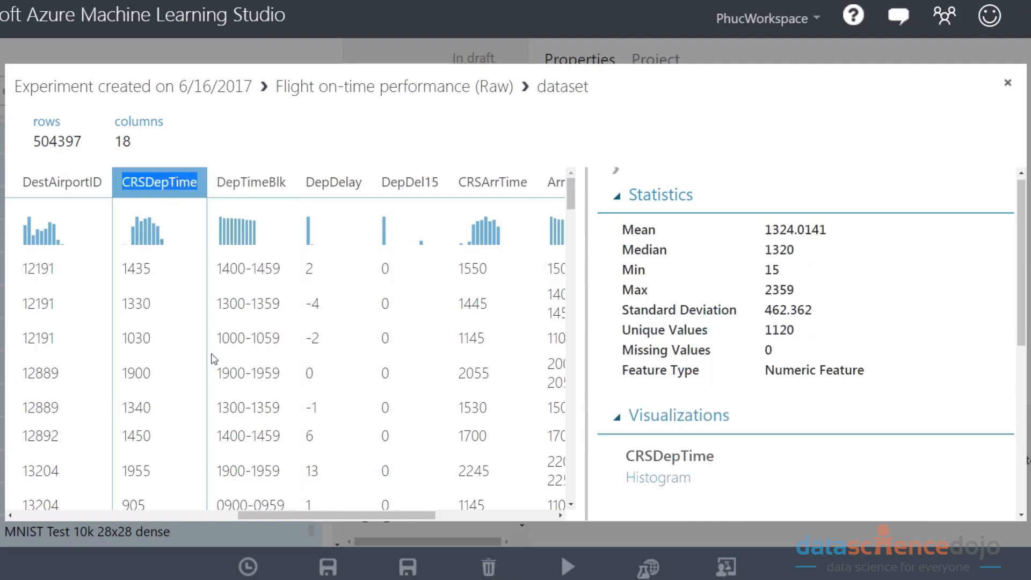
left_click(482, 199)
double_click(483, 198)
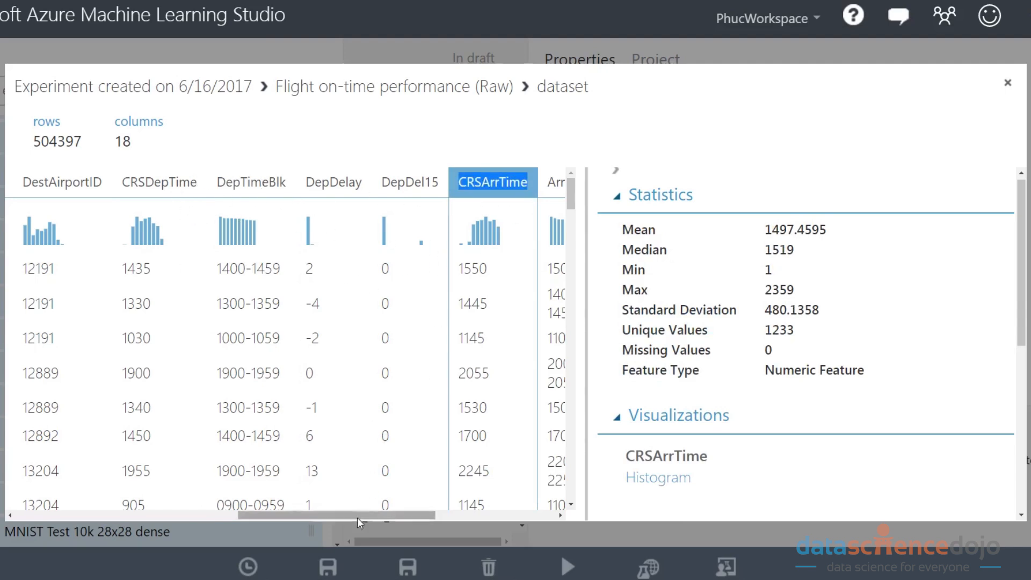
left_click_drag(356, 515, 360, 514)
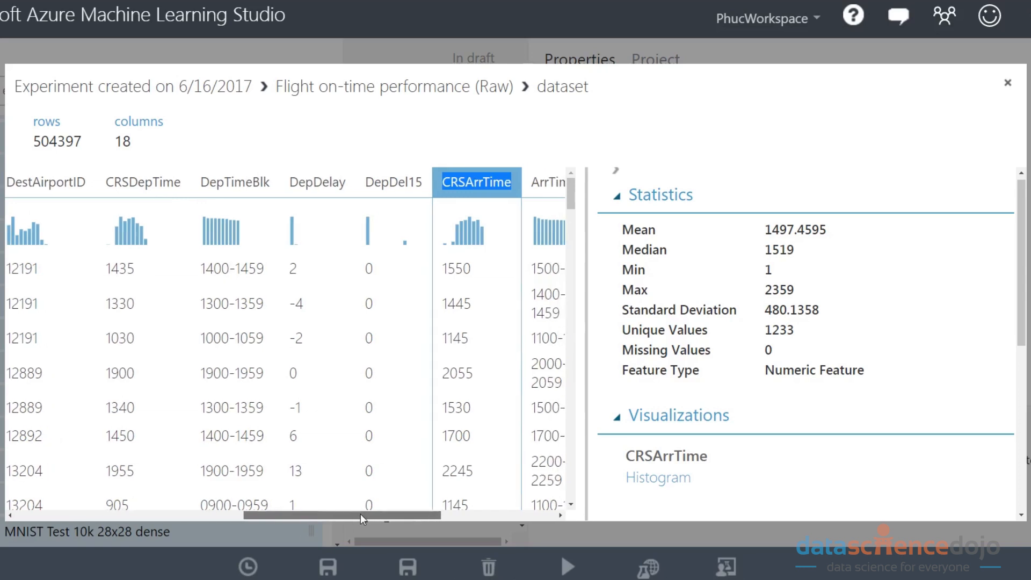
left_click(241, 178)
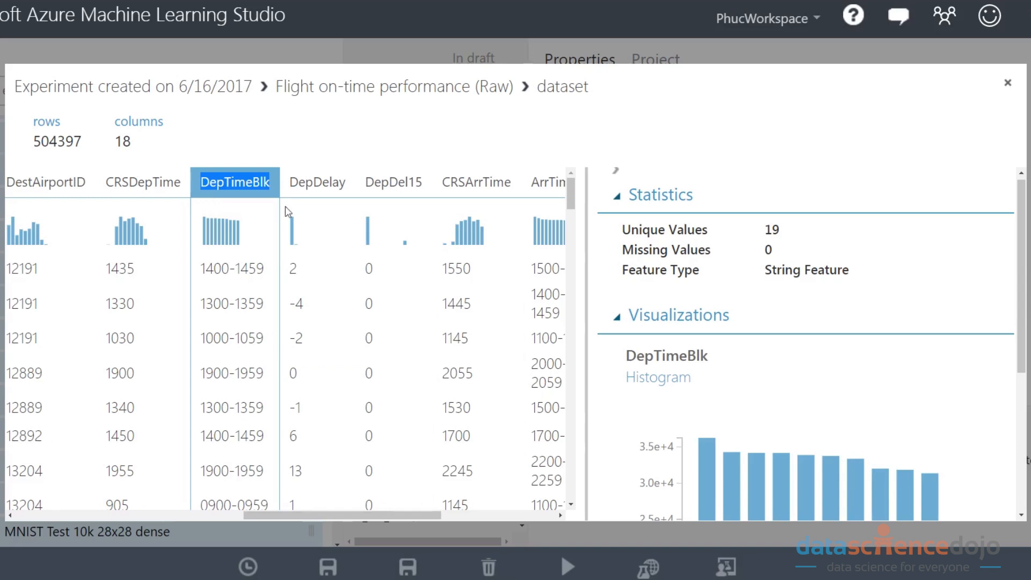
left_click_drag(292, 517, 290, 518)
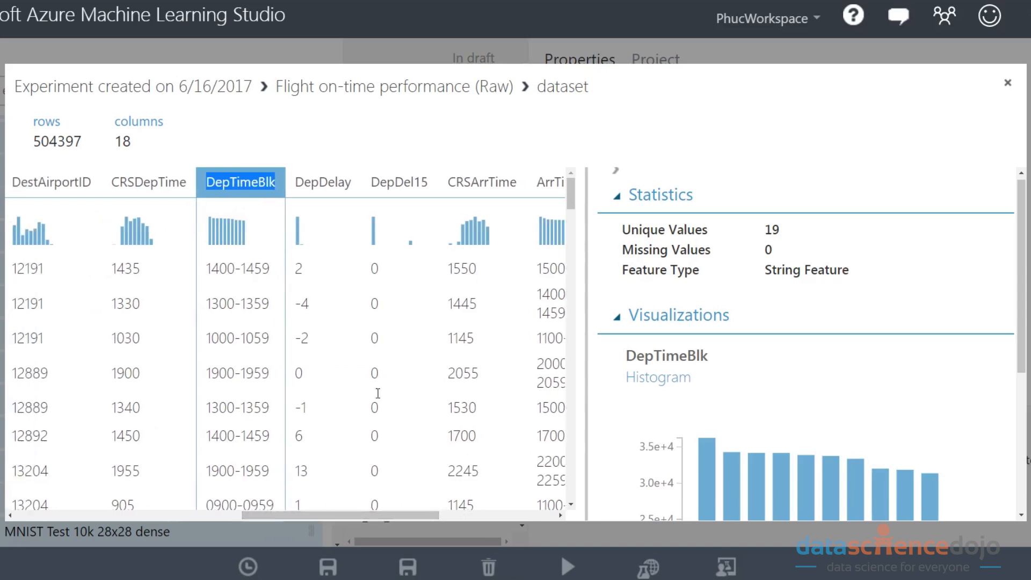
left_click(120, 251)
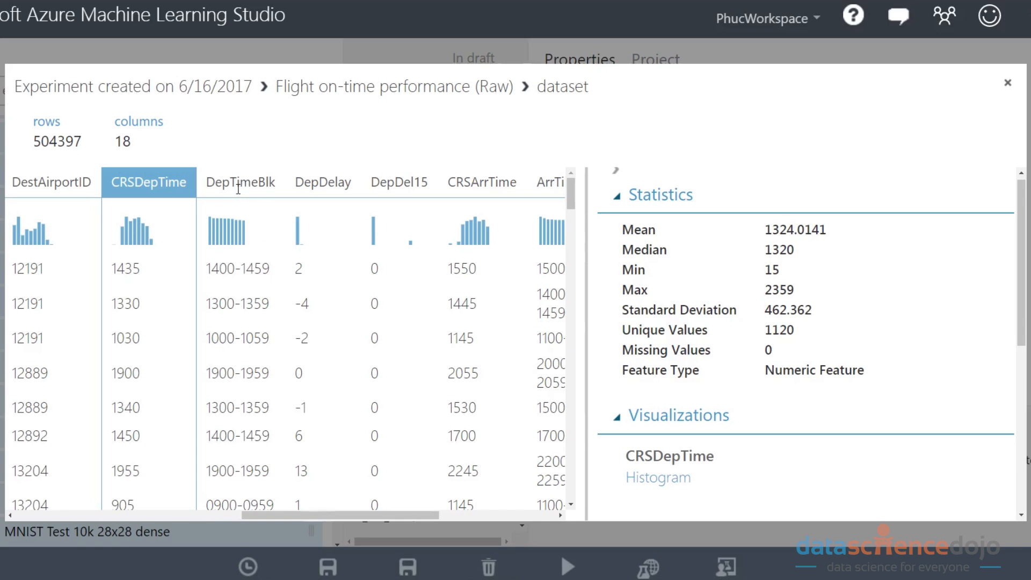
Compare the statistics of the scheduled time columns CRSDepTime and CRSArrTime.
left_click(478, 181)
double_click(123, 181)
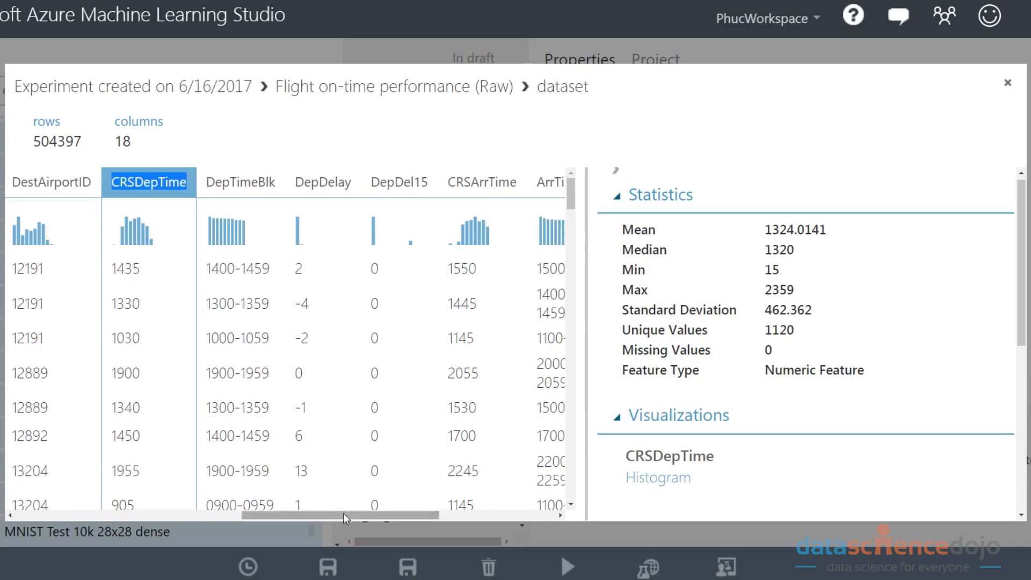
left_click(467, 216)
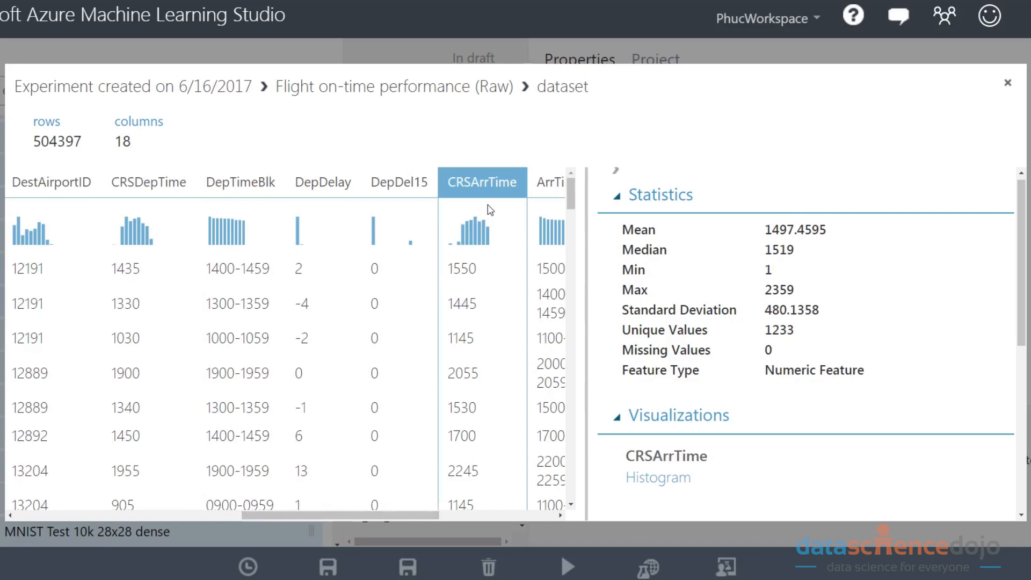
Copy the CRSDepTime column name into the Sublime Text notes and mark it "<drop>".
double_click(152, 184)
key("ctrl+c")
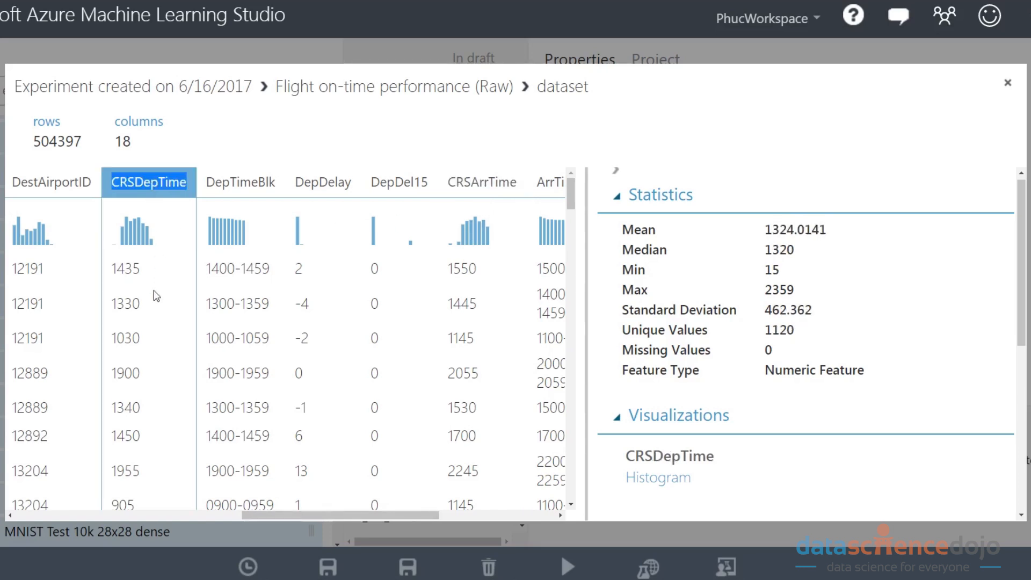
mouse_move(299, 517)
left_mouse_down()
mouse_move(313, 517)
mouse_move(245, 516)
mouse_move(306, 515)
left_mouse_up()
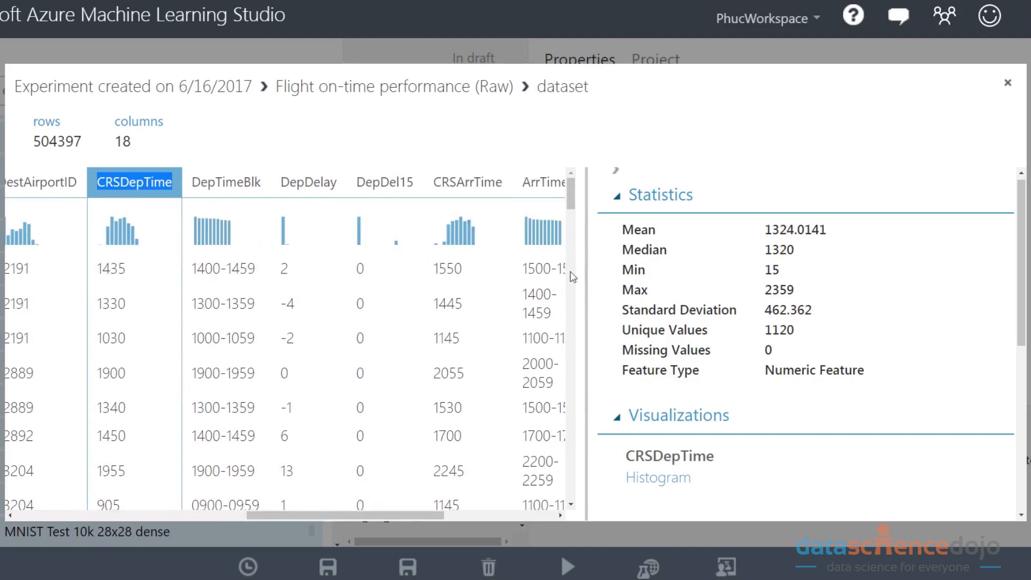
left_click(159, 241)
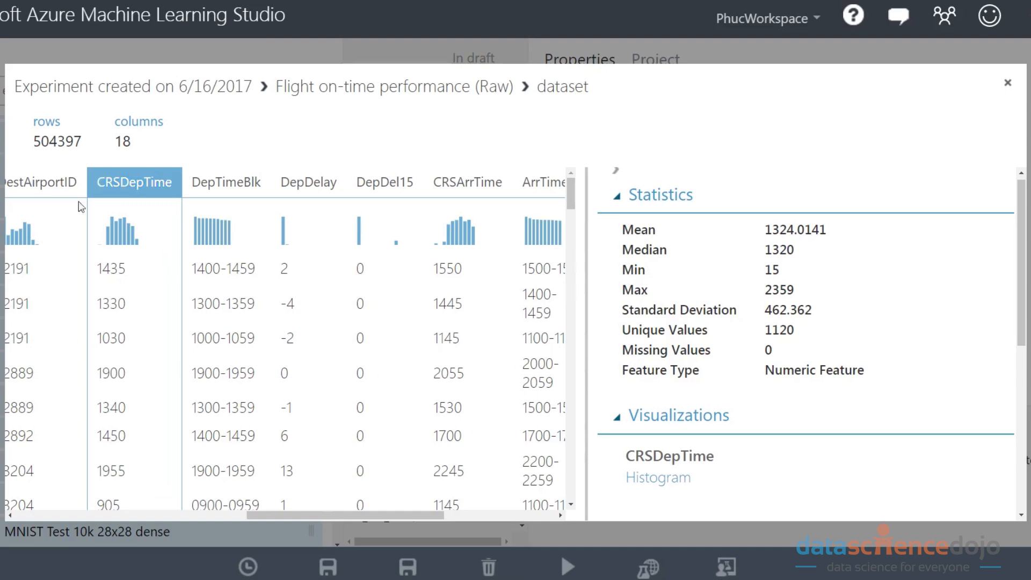
left_click_drag(343, 515, 368, 513)
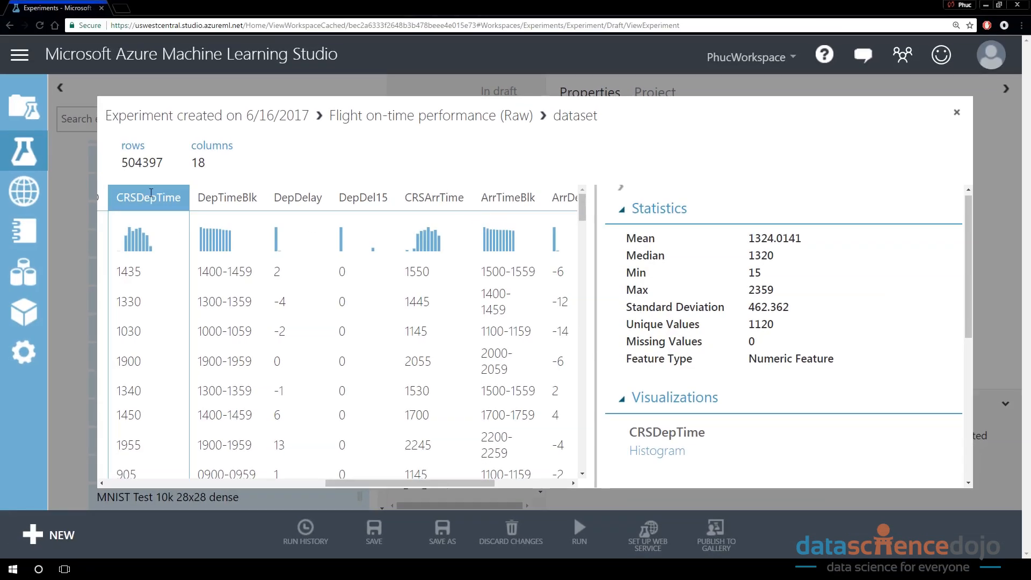
key("alt+Tab")
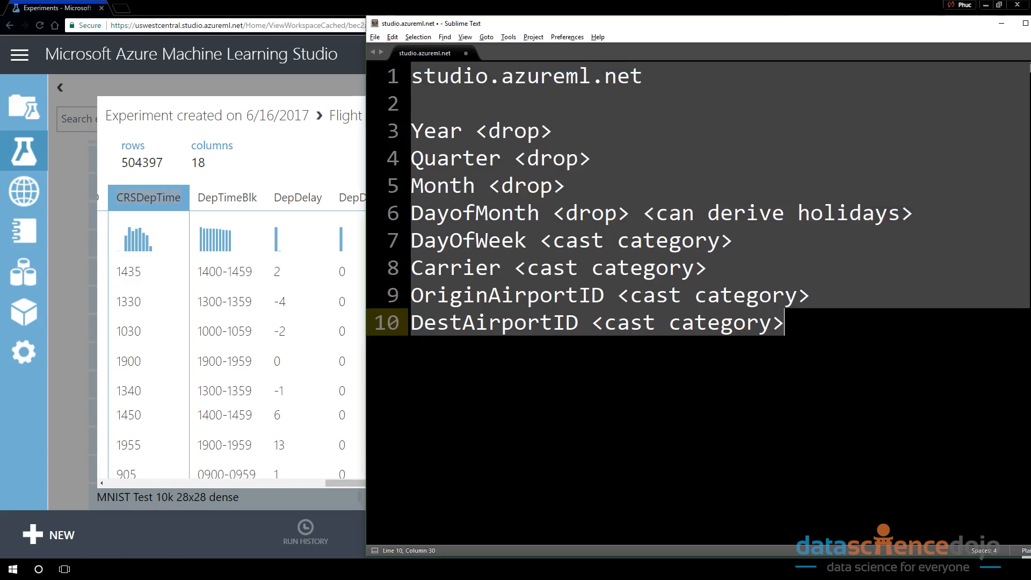
key("Return")
key("ctrl+v")
type("<")
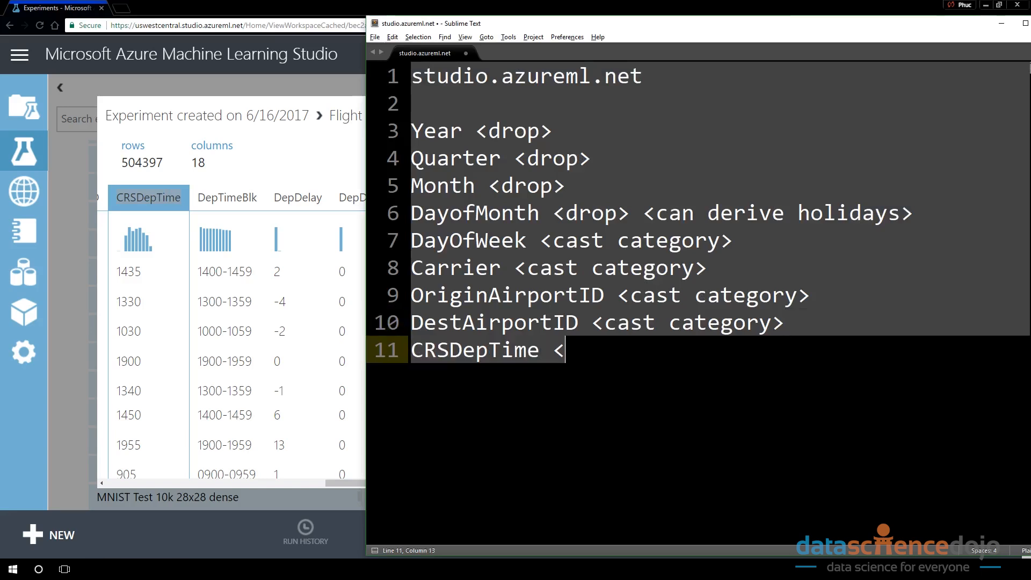
type("drop>")
key("Return")
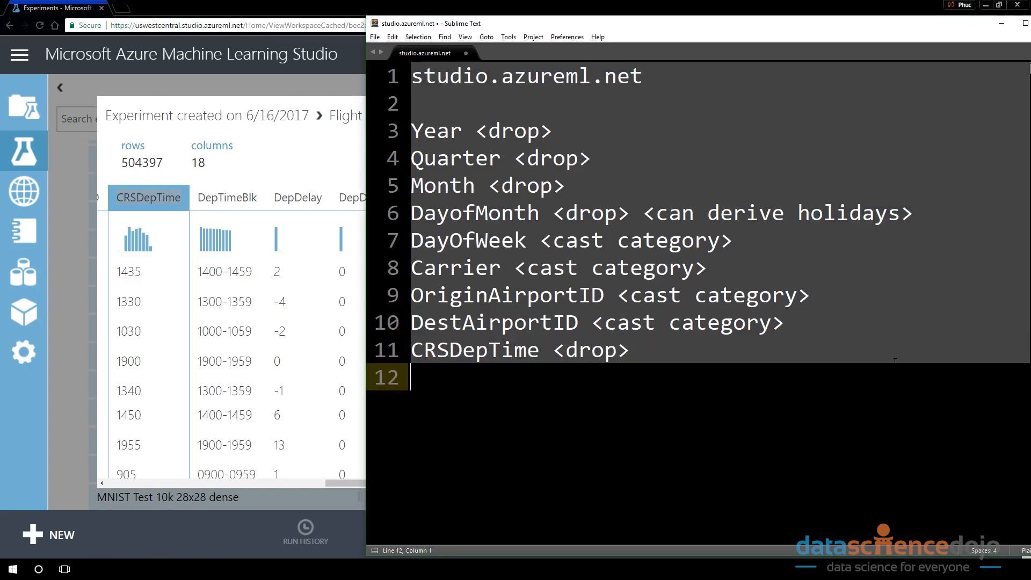
Copy the DepTimeBlk column name from the dataset into the Sublime Text notes, check its feature type and mark it "<cast category>".
double_click(220, 198)
key("ctrl+c")
key("alt+Tab")
key("ctrl+v")
key("alt+Tab")
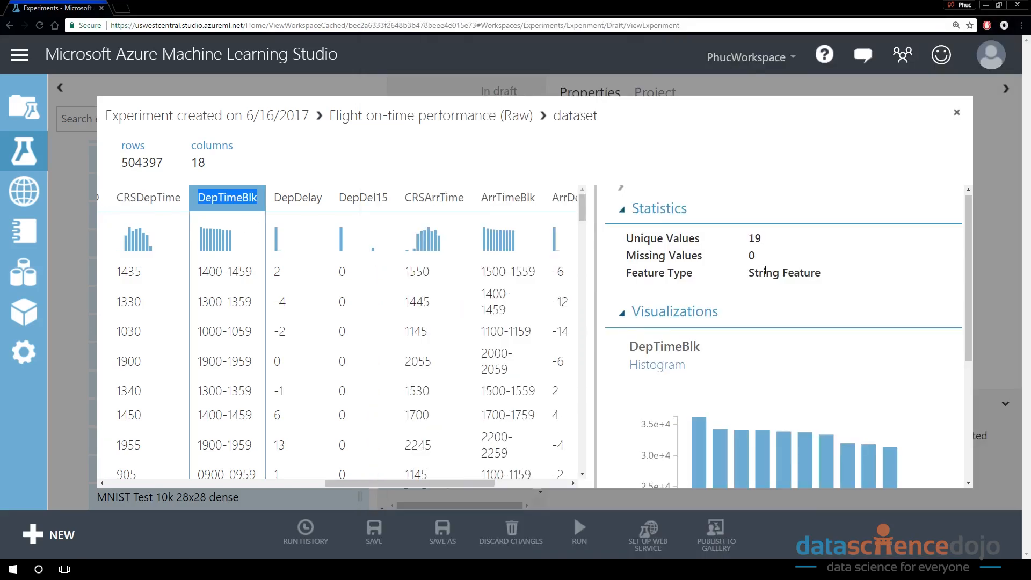
double_click(766, 271)
key("alt+Tab")
type("<cas")
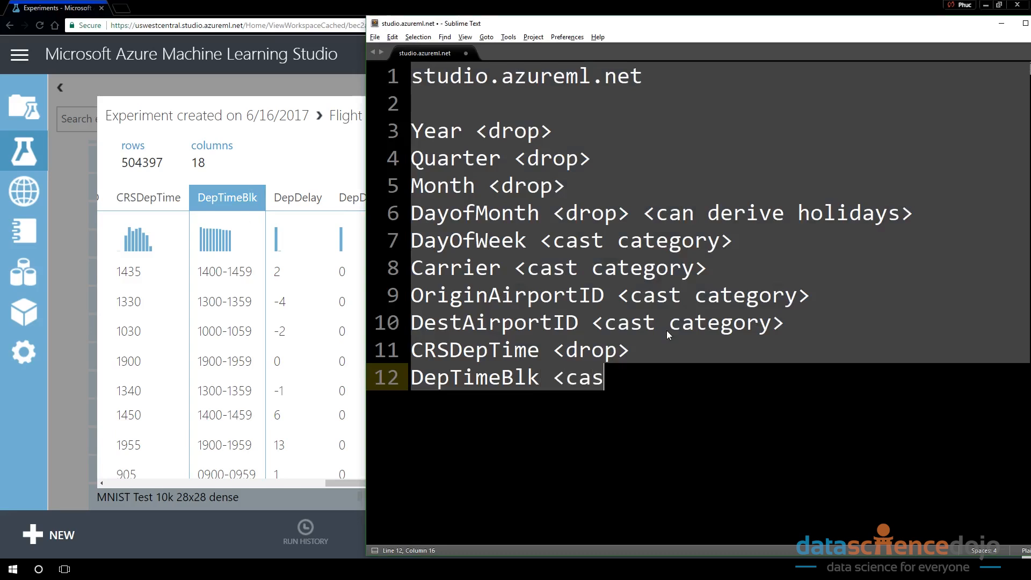
type("t categor")
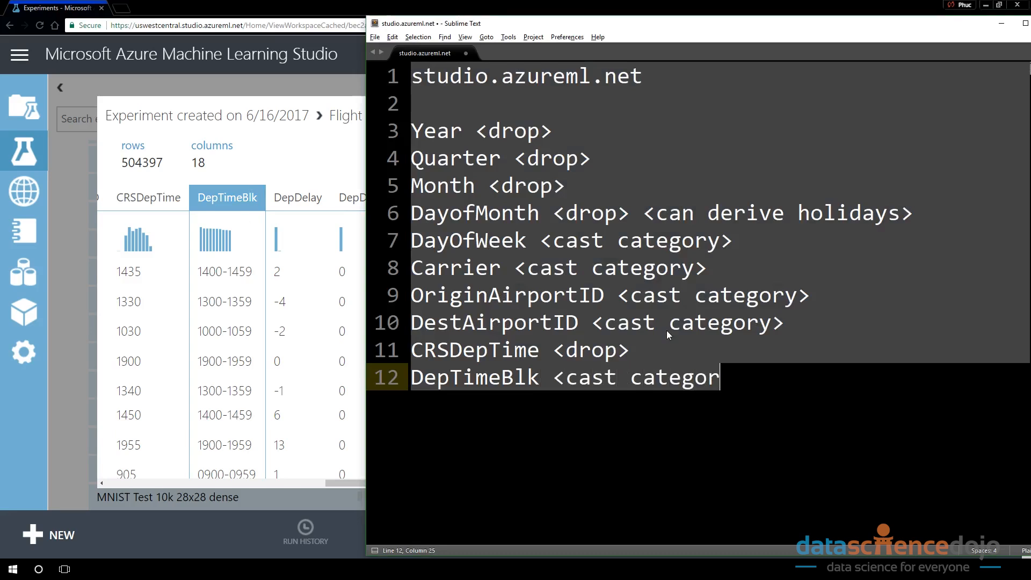
type("y>")
key("Return")
Return to the dataset in Azure Machine Learning Studio and examine the DepDelay column's statistics and row values.
key("alt+Tab")
left_click(304, 200)
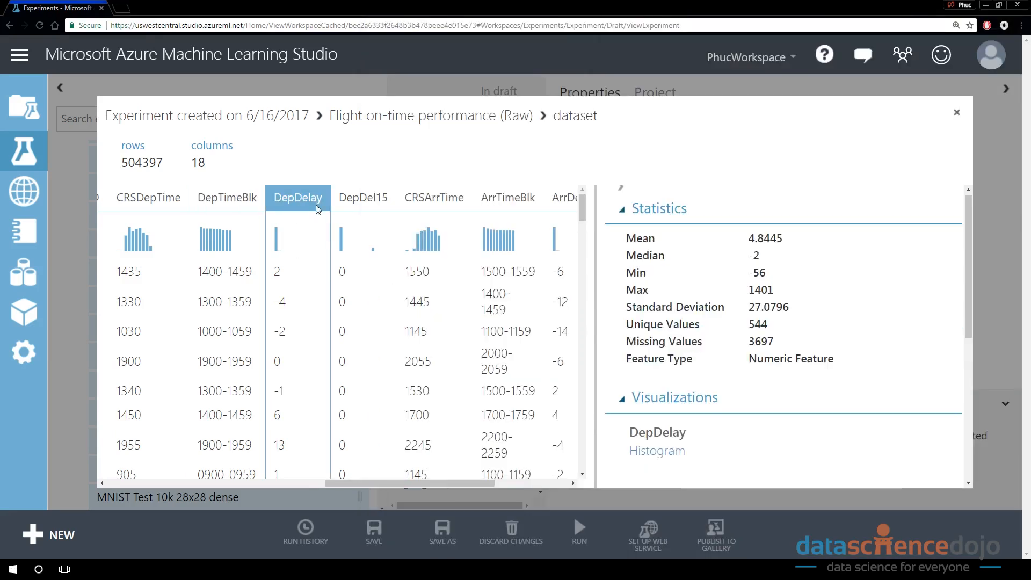
scroll(330, 309, "right", 2)
scroll(810, 436, "down", 5)
scroll(789, 433, "up", 5)
scroll(329, 341, "down", 5)
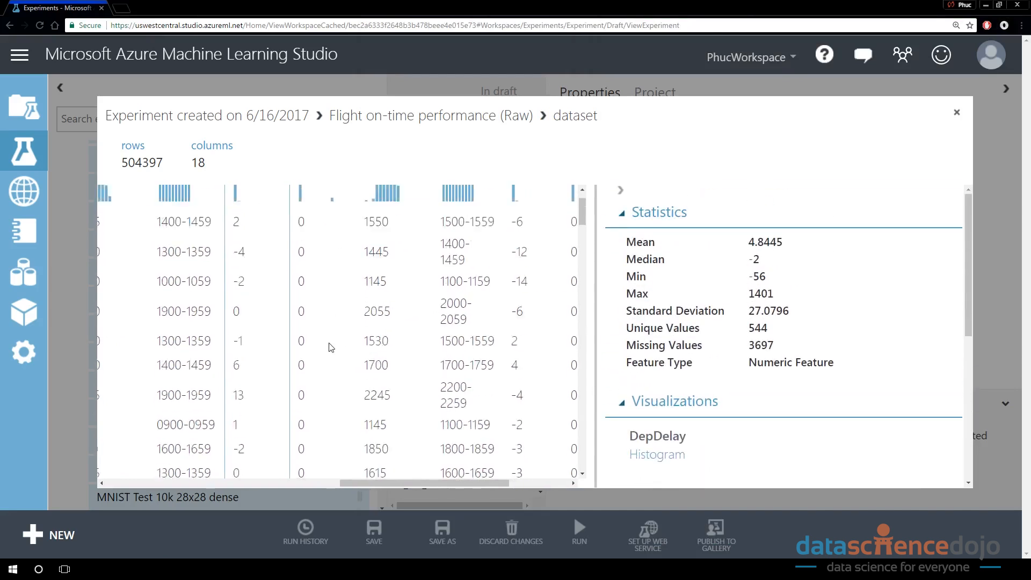
scroll(309, 374, "down", 3)
scroll(265, 274, "up", 8)
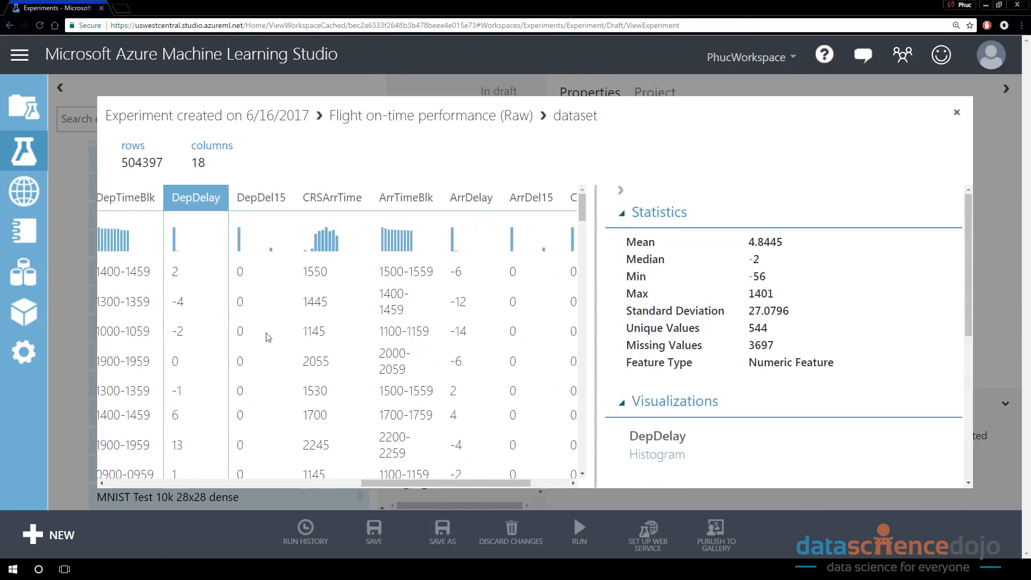
scroll(240, 330, "left", 3)
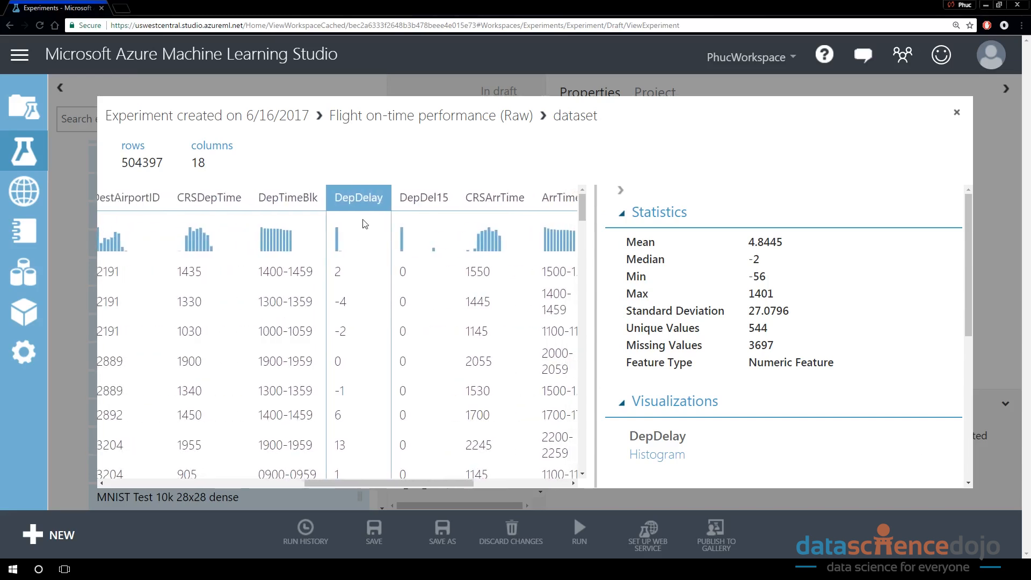
Copy the DepDelay column name into the Sublime Text notes, check its feature type and mark it "<keep, numeric>".
double_click(358, 199)
right_click(358, 199)
left_click(474, 360)
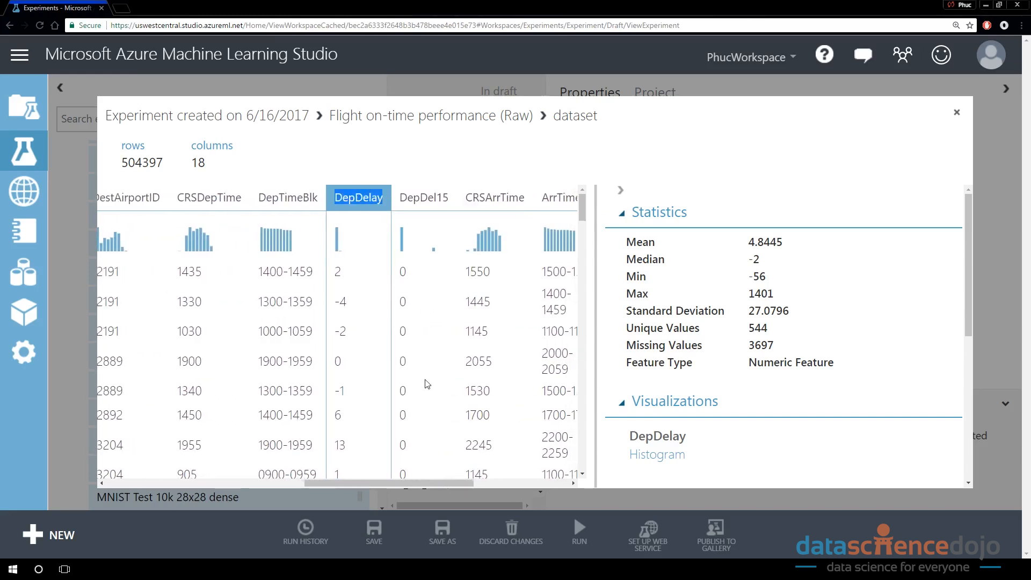
key("alt+Tab")
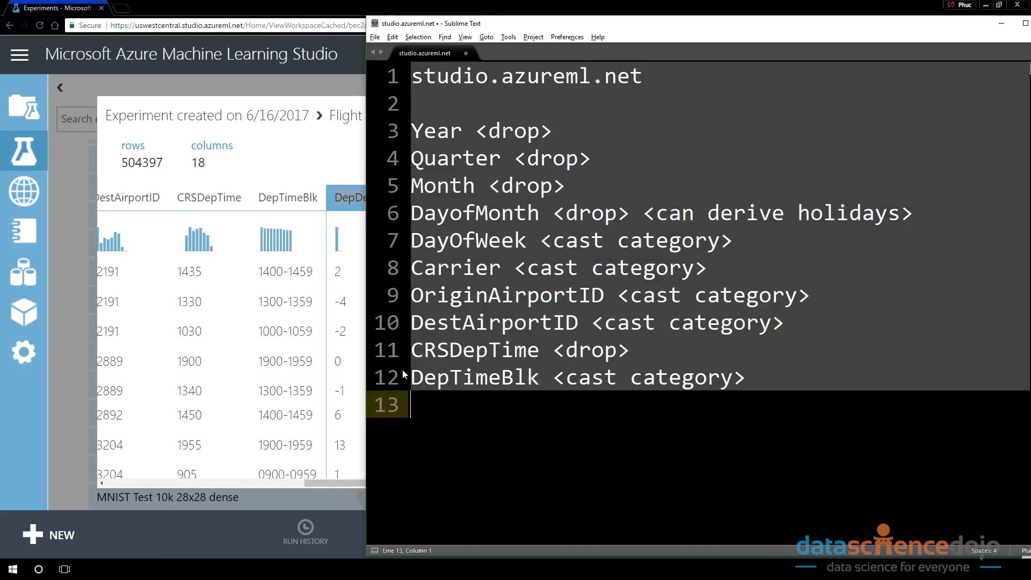
key("ctrl+v")
key("alt+Tab")
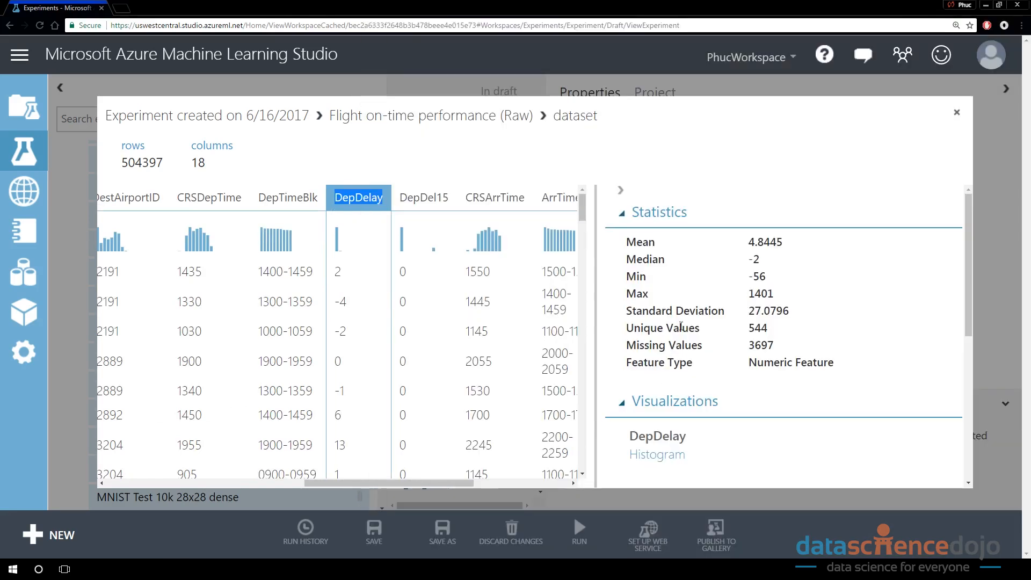
double_click(772, 361)
key("alt+Tab")
type("<")
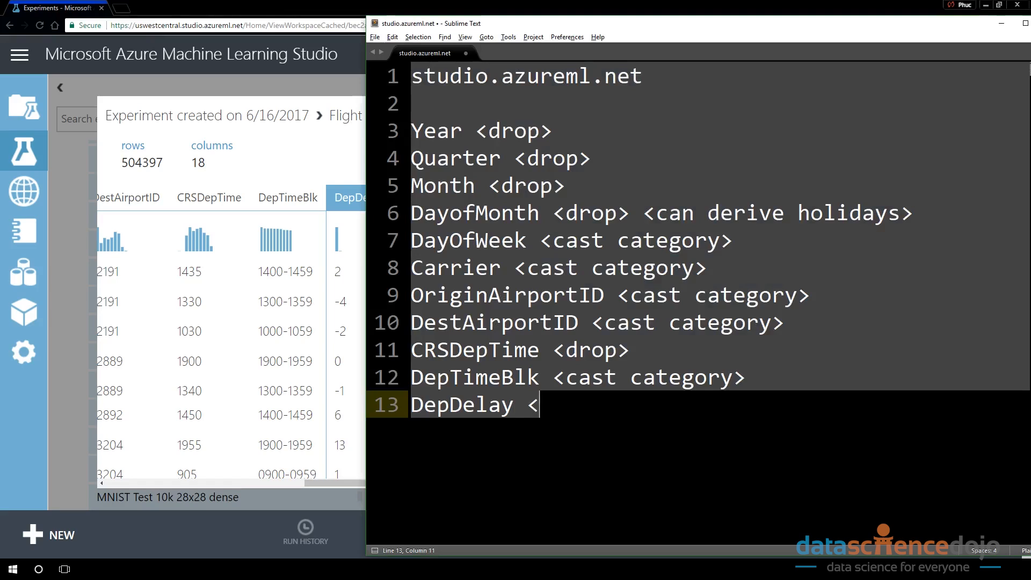
type("keep, numeric>")
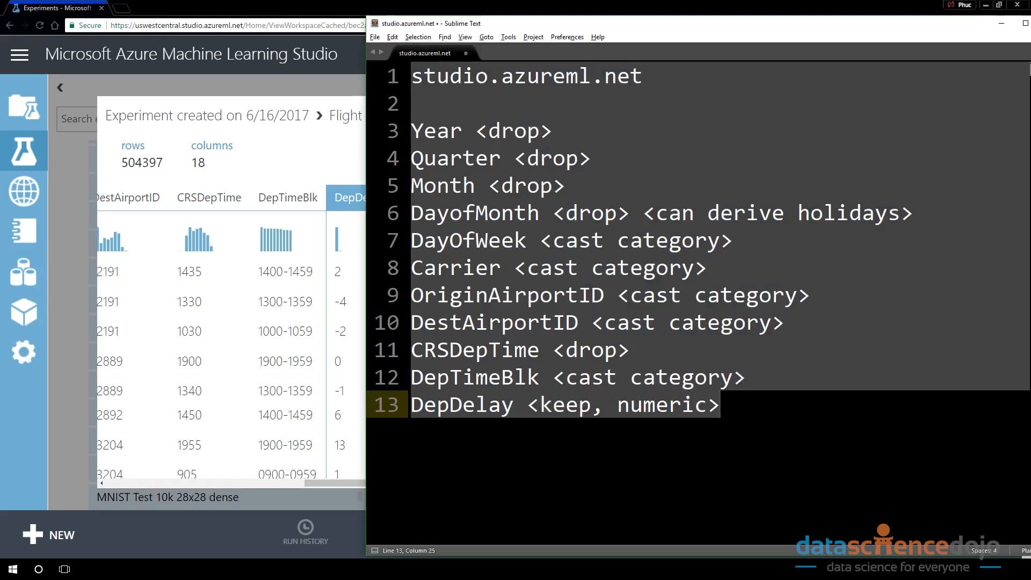
Switch back to Azure Machine Learning Studio and examine the DepDelay histogram and the negative delay values in its rows.
key("alt+Tab")
left_click_drag(432, 482, 443, 476)
scroll(804, 422, "down", 5)
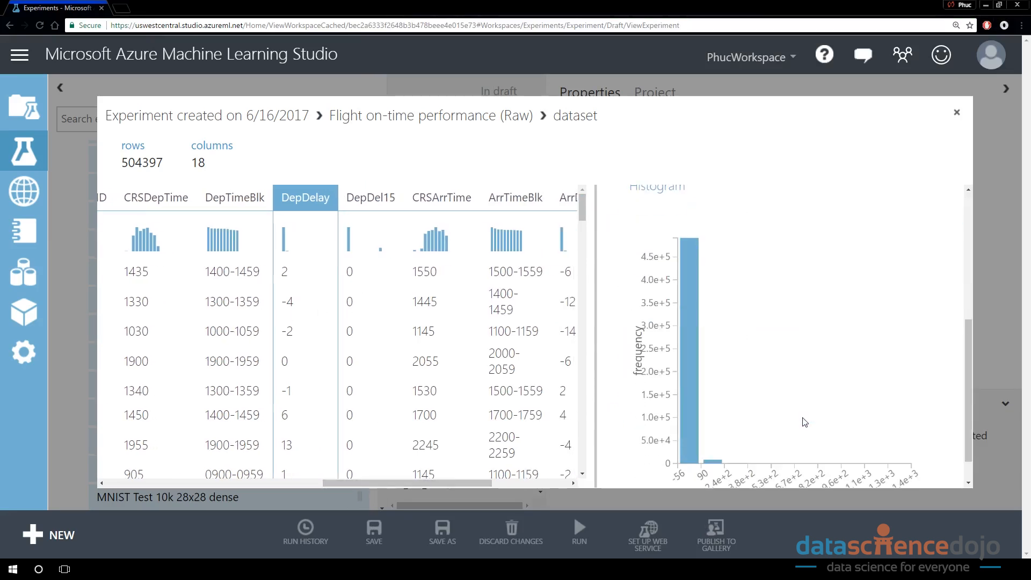
scroll(289, 298, "down", 1)
scroll(288, 298, "up", 1)
left_click_drag(296, 302, 281, 302)
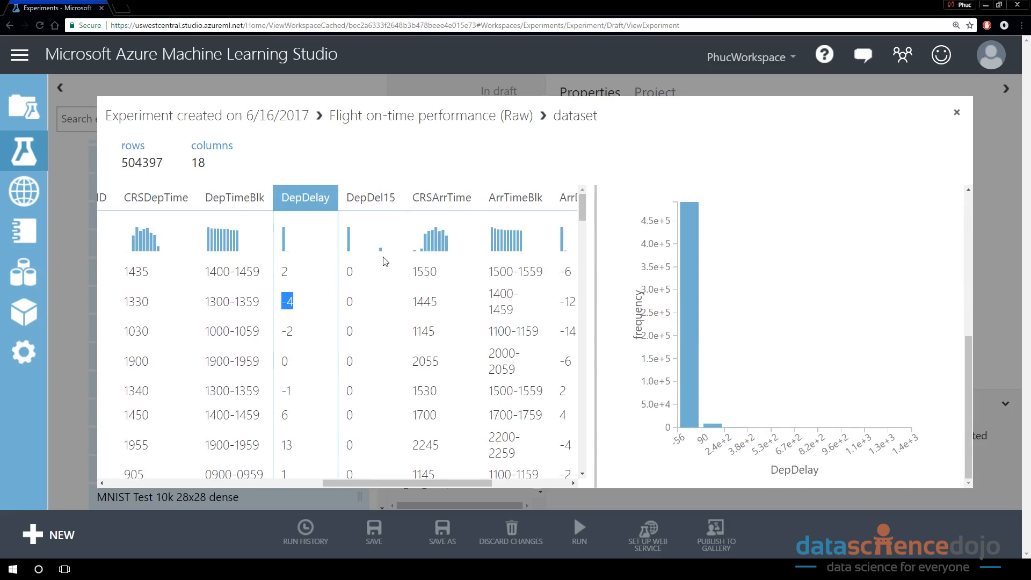
Examine the DepDel15 column's histogram in the dataset view.
middle_click(369, 357)
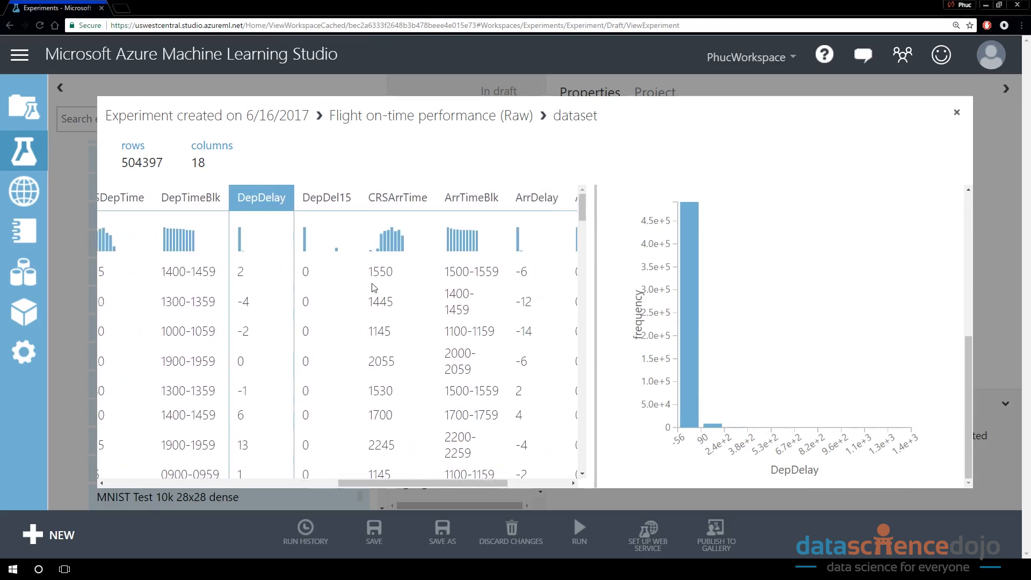
left_click(352, 240)
mouse_move(449, 482)
left_mouse_down()
mouse_move(406, 479)
mouse_move(441, 481)
left_mouse_up()
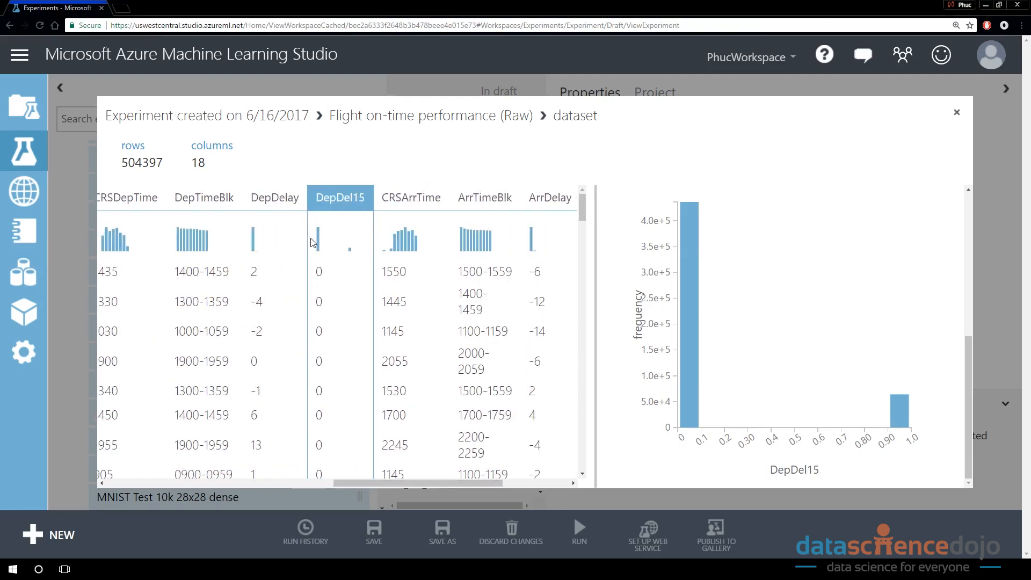
left_click(332, 198)
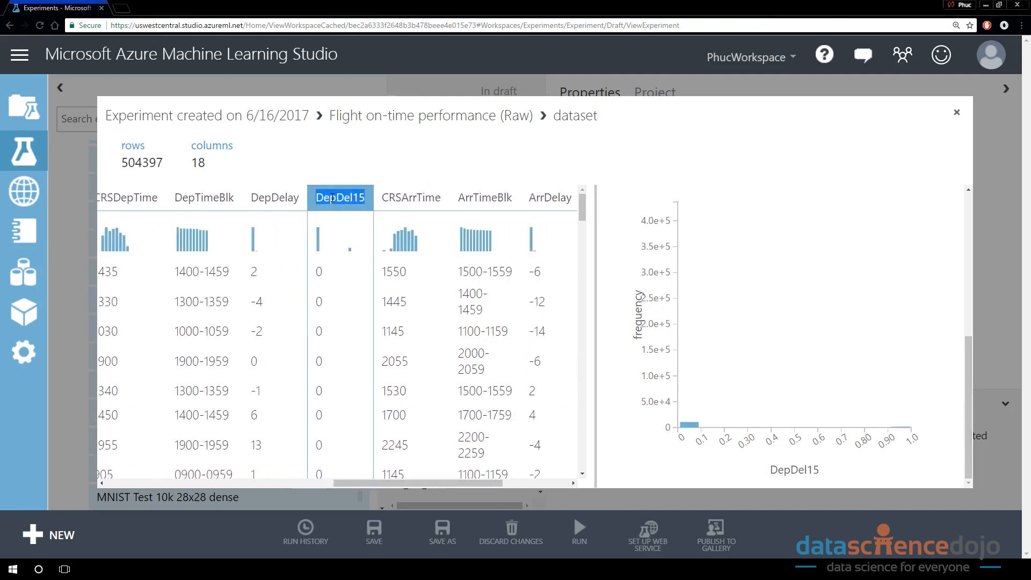
Compare the DepDelay values with the DepDel15 flags row by row, including the row with a delay of 17.
scroll(325, 401, "down", 5)
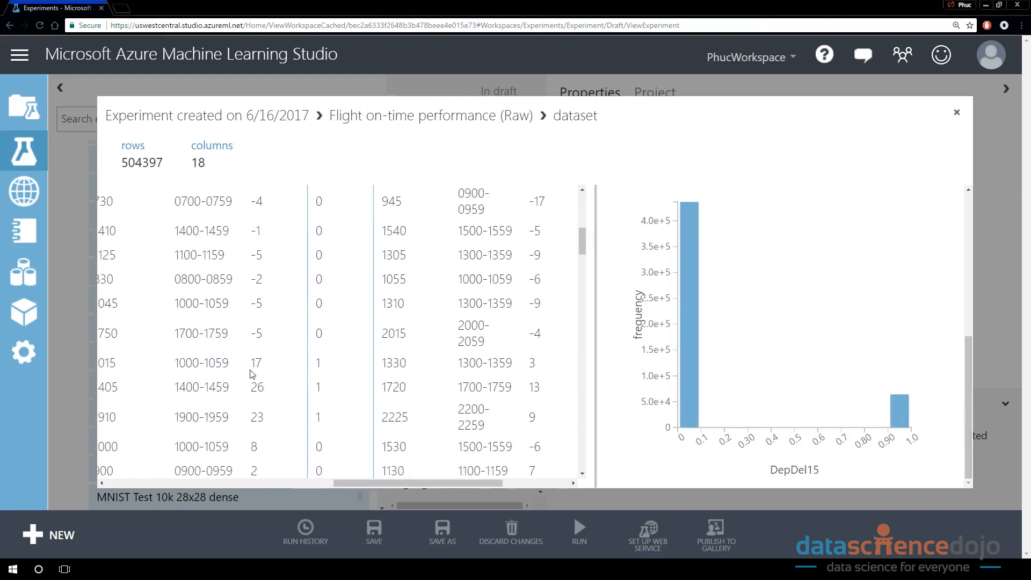
left_click(253, 375)
scroll(298, 238, "up", 5)
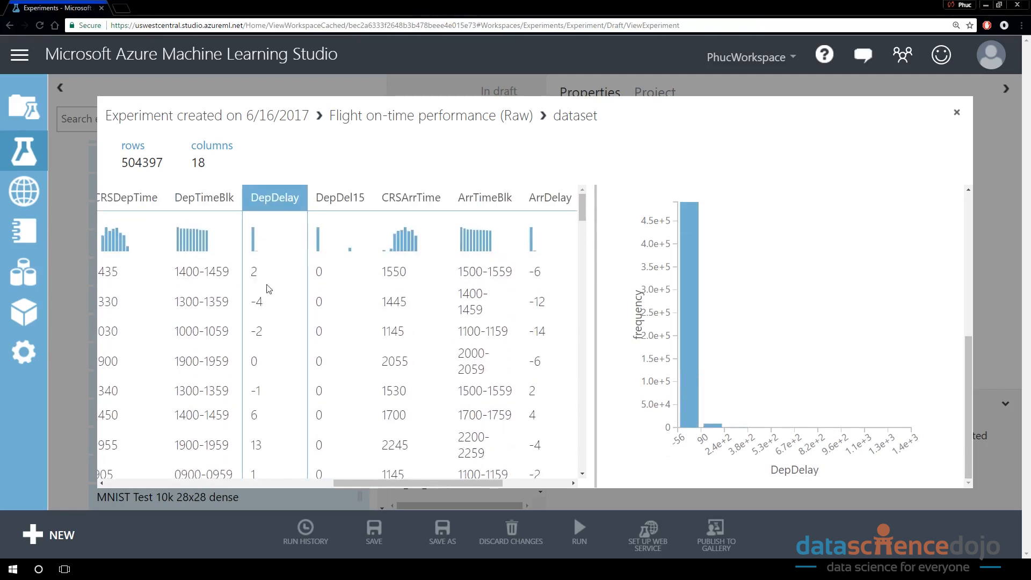
scroll(266, 271, "down", 5)
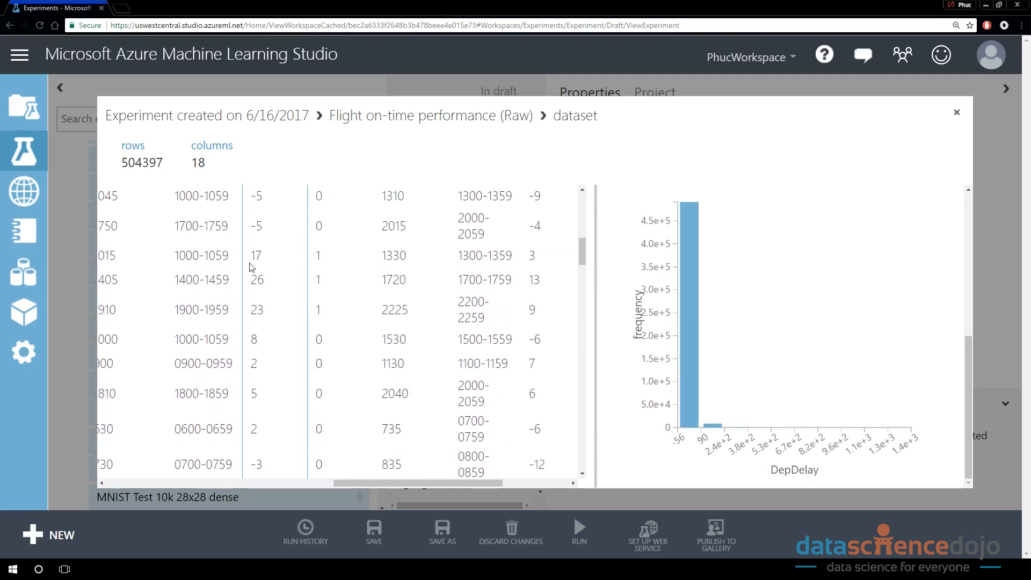
double_click(257, 256)
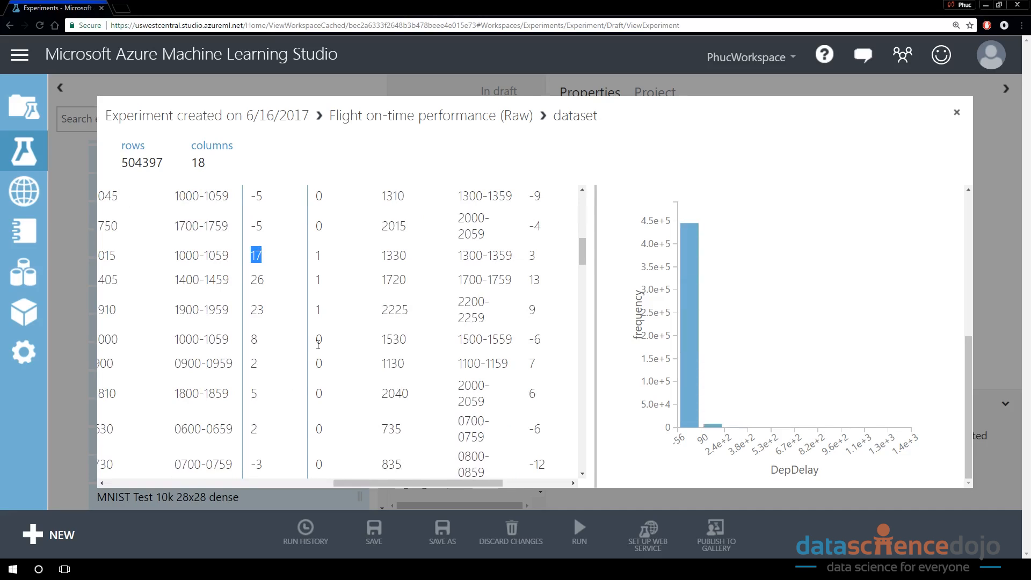
scroll(318, 344, "up", 1)
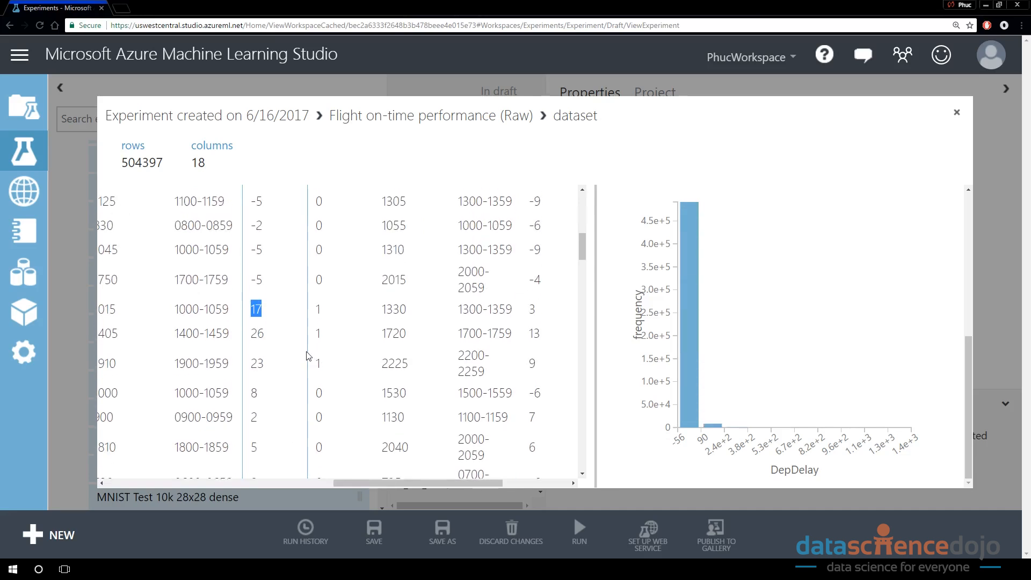
double_click(325, 316)
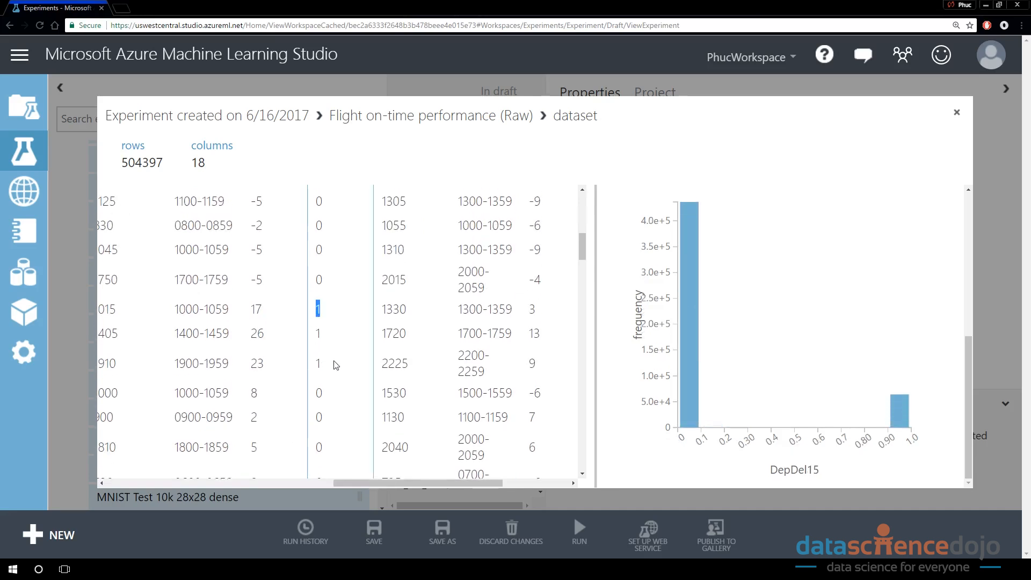
Copy the DepDel15 column name onto a new line of the Sublime Text notes and start its annotation tag.
scroll(339, 361, "up", 5)
double_click(324, 195)
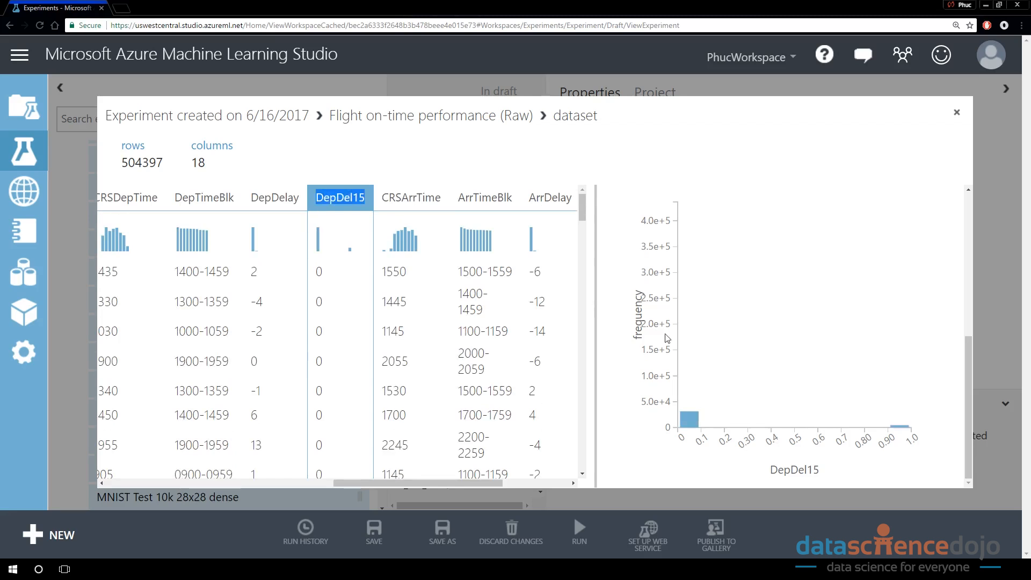
scroll(733, 339, "up", 6)
key("alt+Tab")
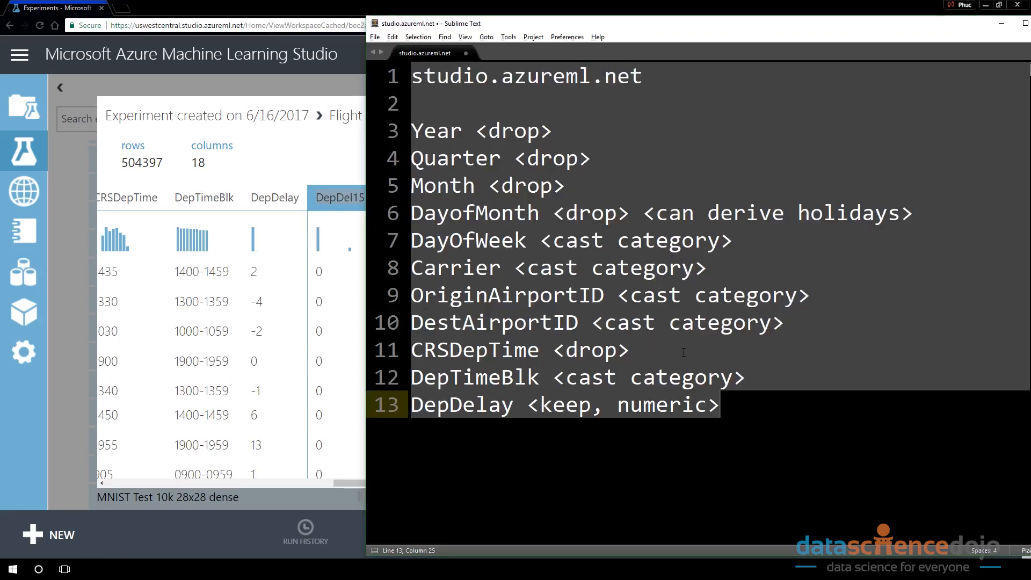
key("Return")
key("ctrl+v")
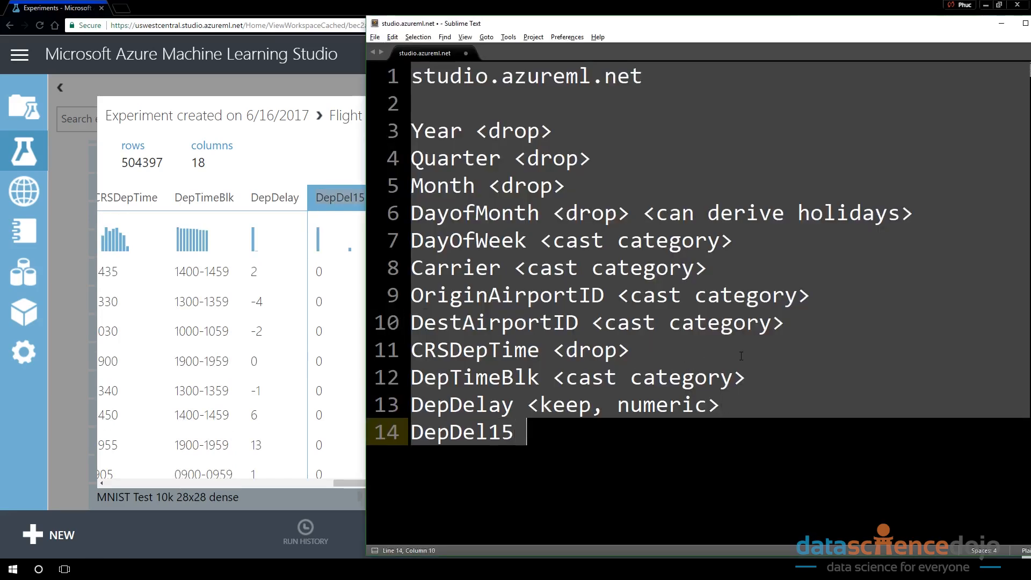
type("<")
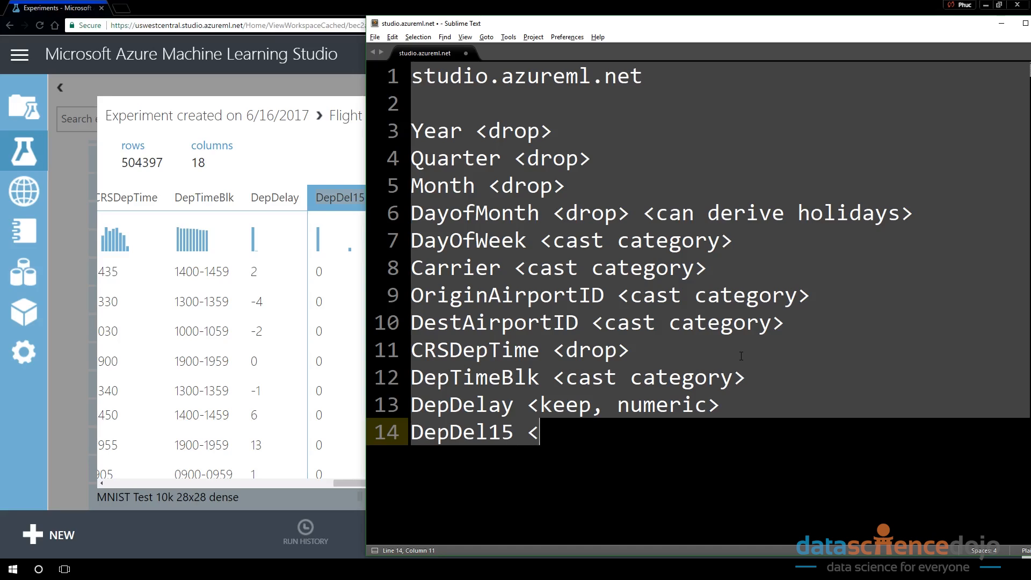
Switch back to Azure Machine Learning Studio and check DepDel15's unique value count and histogram.
key("alt+Tab")
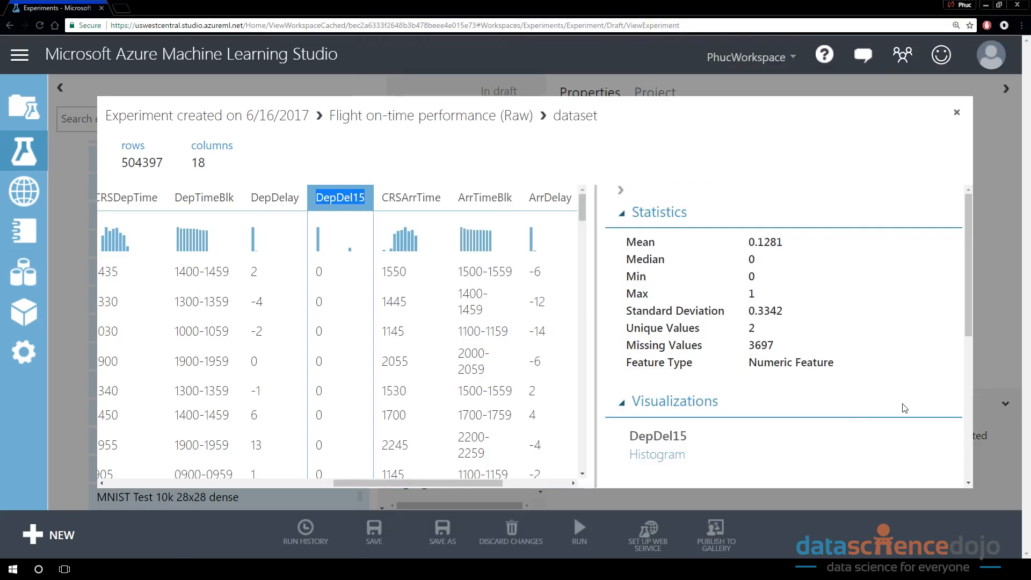
scroll(868, 410, "down", 5)
scroll(933, 374, "up", 5)
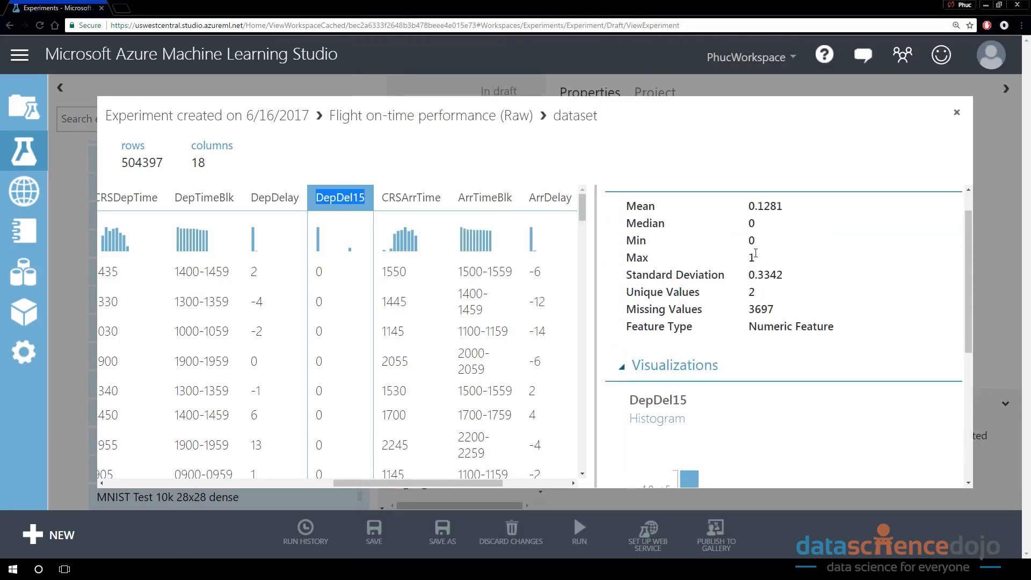
double_click(752, 292)
scroll(831, 376, "down", 3)
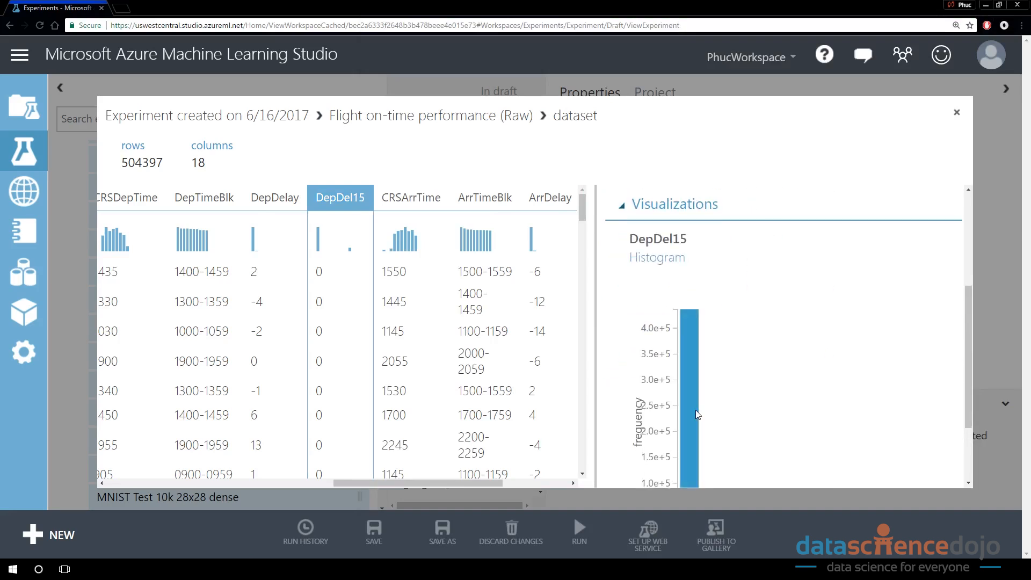
scroll(698, 413, "up", 3)
Return to the Sublime Text notes and mark DepDel15 as "<cast category>".
key("alt+Tab")
type("category>")
key("alt+Tab")
key("alt+Tab")
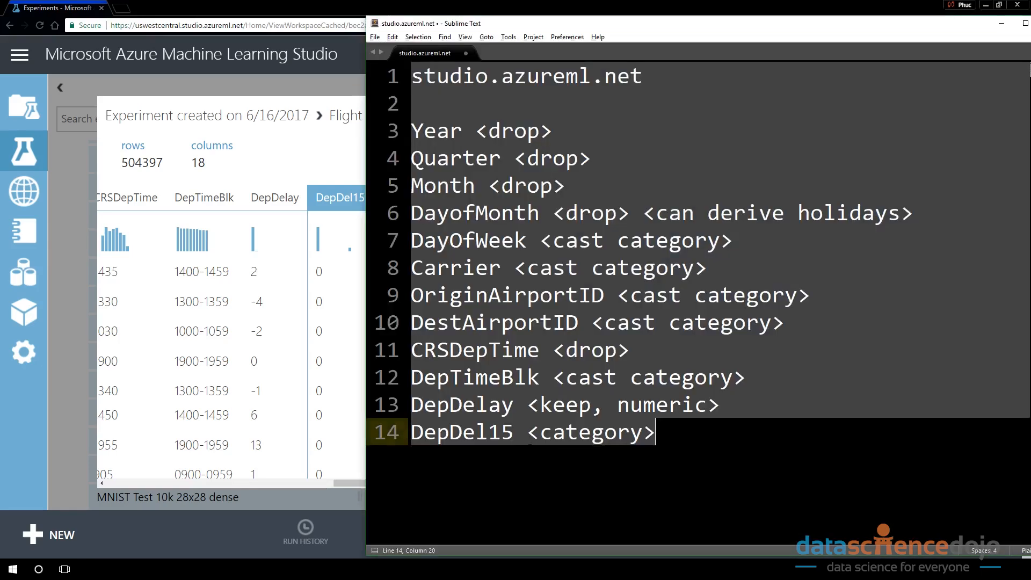
left_click(542, 432)
type("cast ca")
Select the CRSArrTime column in Azure Machine Learning Studio and add its name on a new line of the Sublime Text notes.
key("alt+Tab")
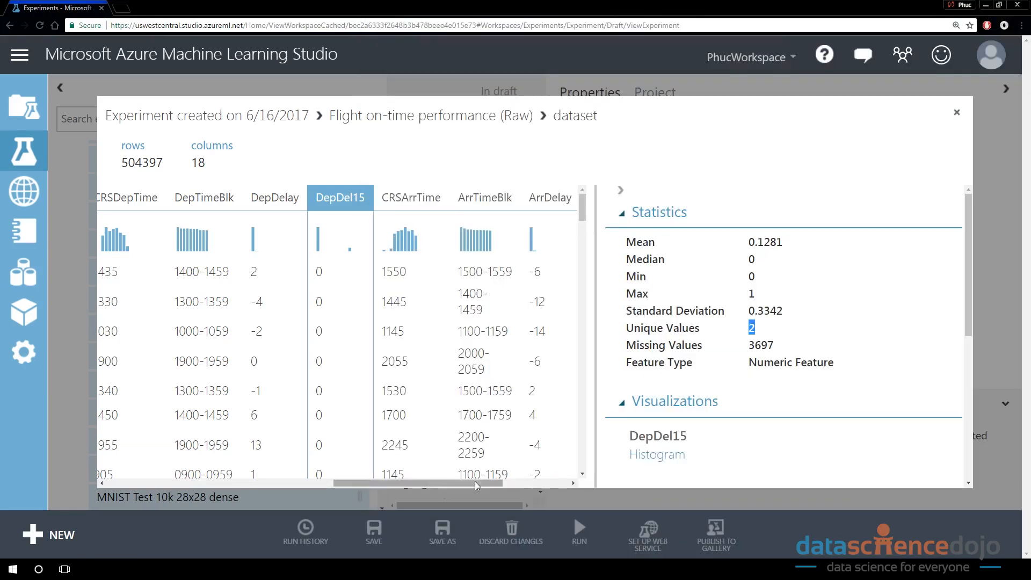
left_click_drag(404, 485, 469, 488)
left_click(242, 260)
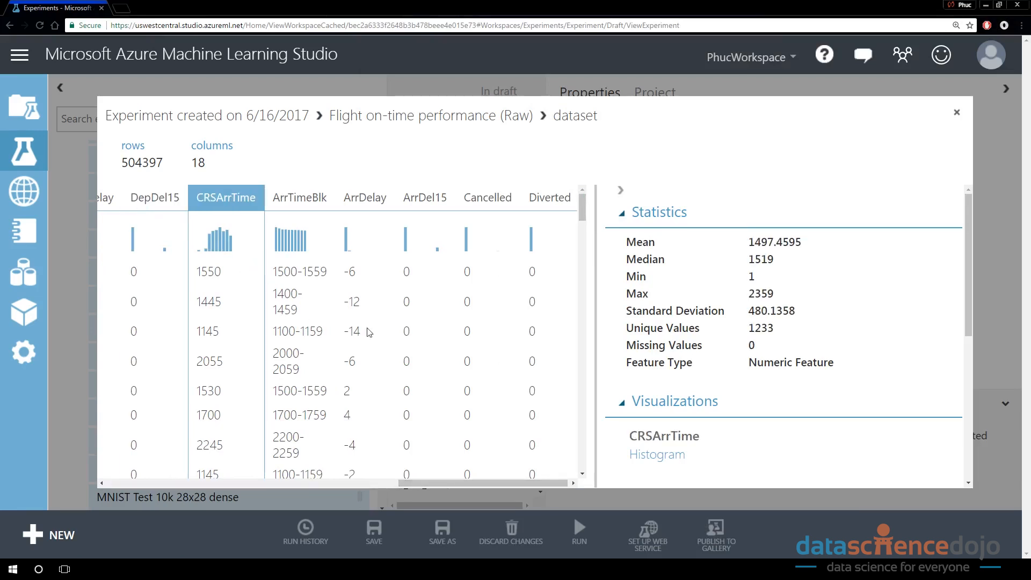
key("alt+Tab")
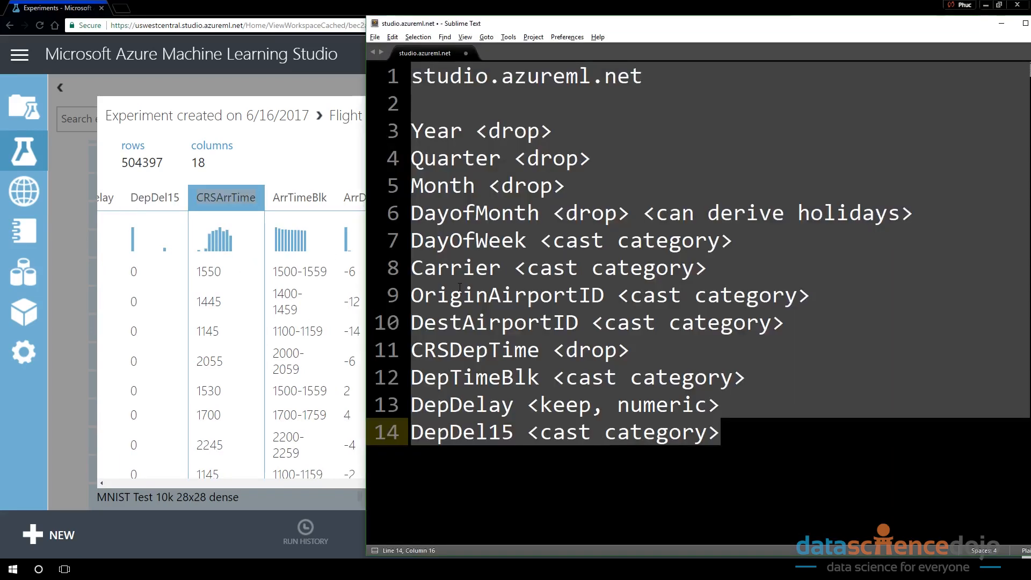
key("Return")
type("CRSArrTime")
Mark CRSArrTime as "<drop>" by copying the tag from the CRSDepTime line.
left_click_drag(636, 359, 541, 354)
key("ctrl+c")
left_click(541, 460)
key("ctrl+v")
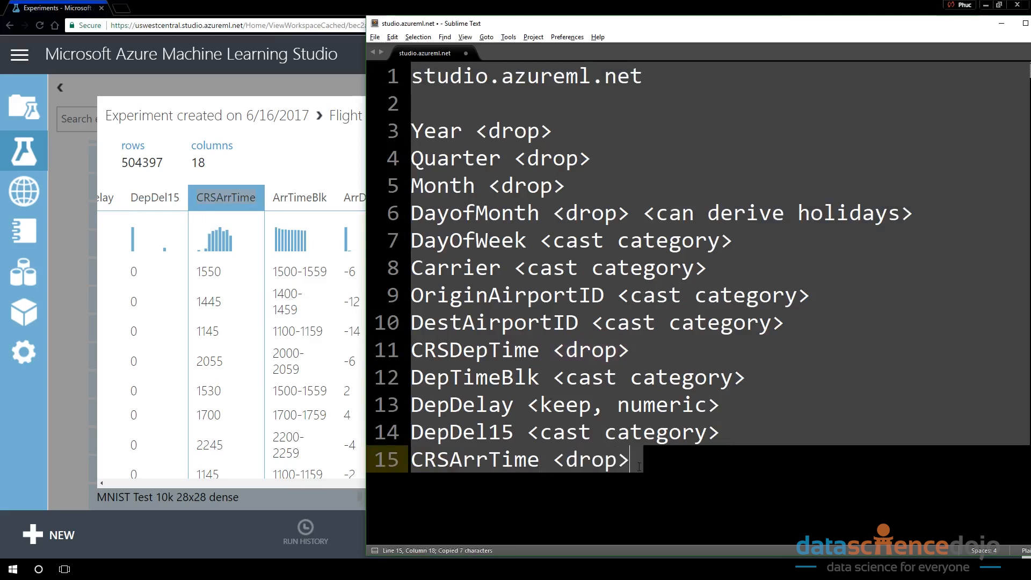
key("BackSpace")
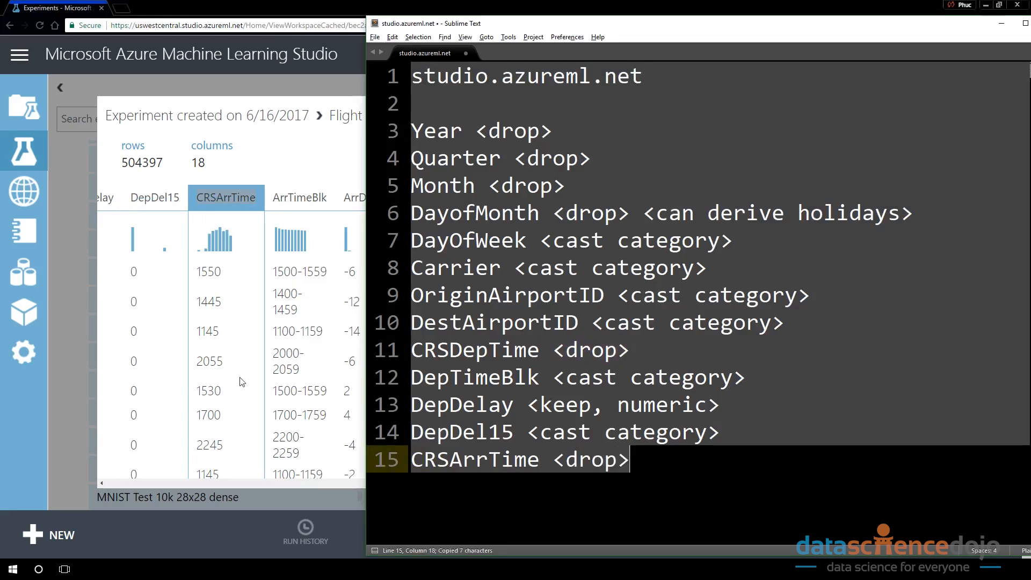
Copy the ArrTimeBlk column name from Azure Machine Learning Studio onto a new line of the Sublime Text notes.
left_click(279, 389)
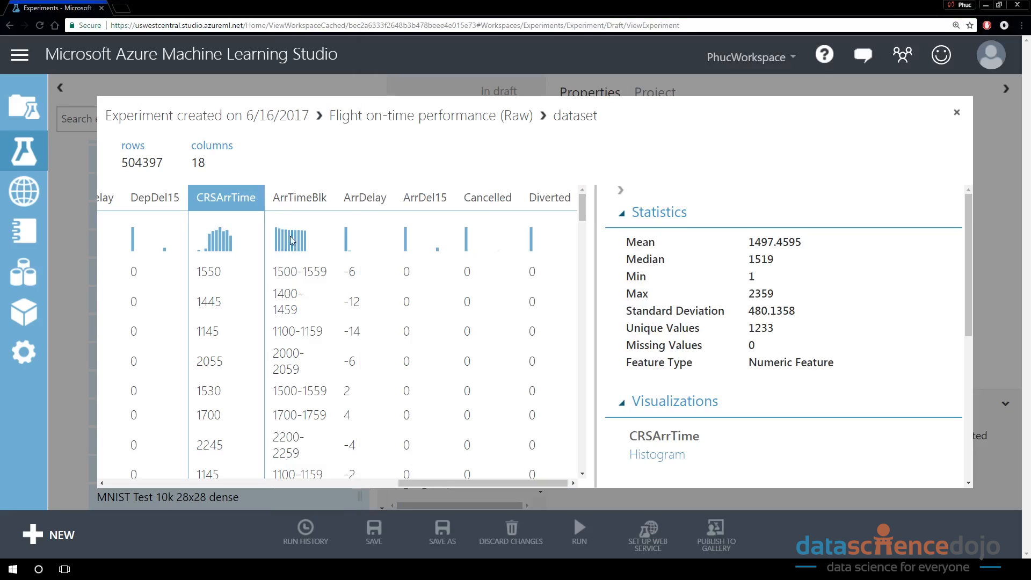
left_click(298, 197)
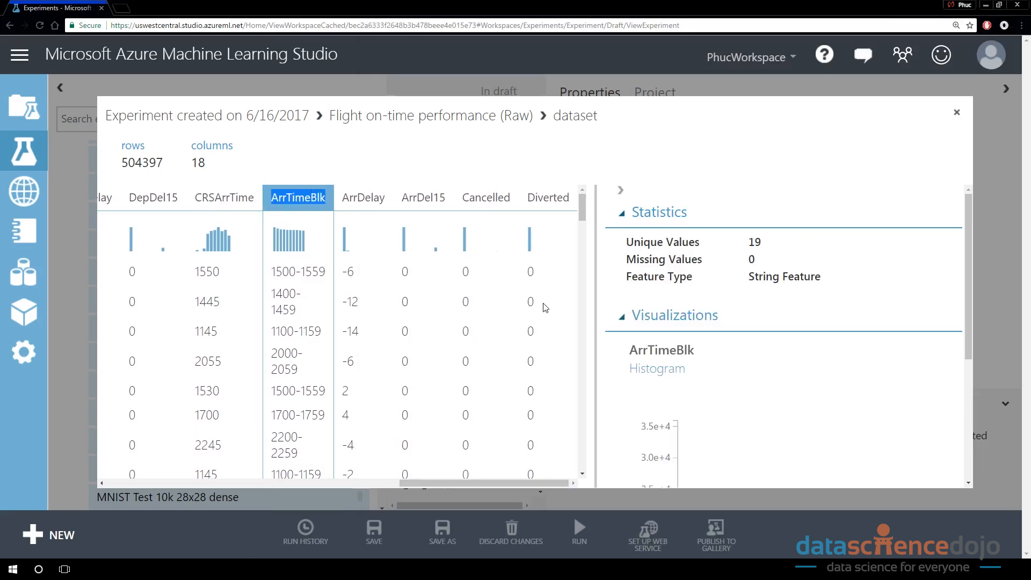
key("alt+Tab")
scroll(698, 241, "down", 1)
key("Return")
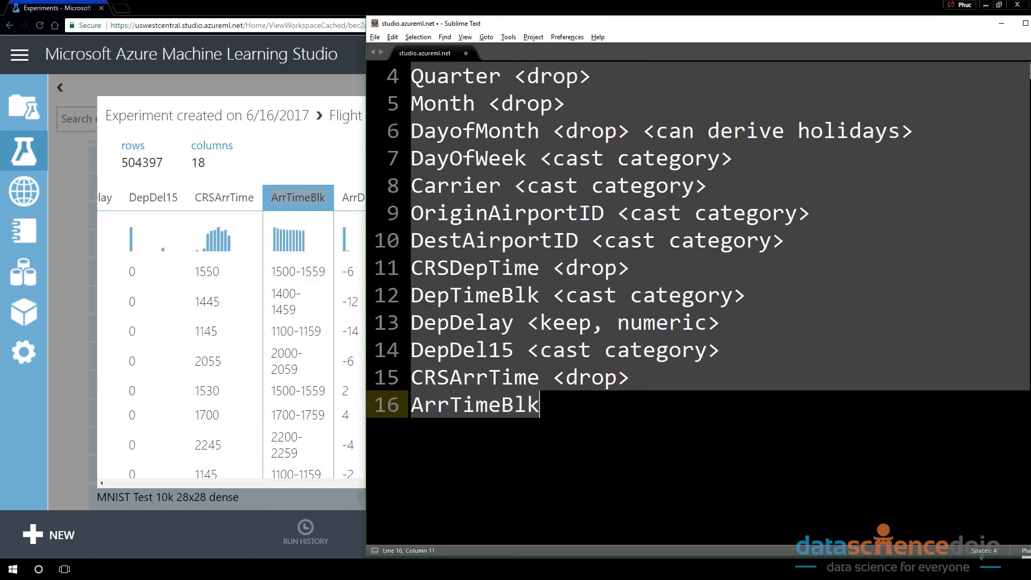
type("ArrTimeBlk")
scroll(652, 426, "up", 1)
type("<")
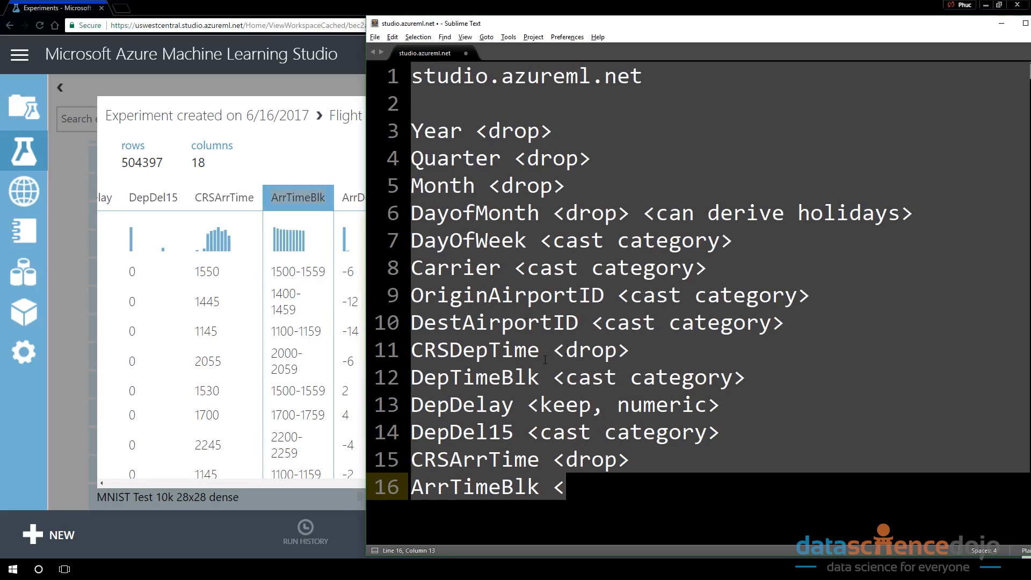
Mark ArrTimeBlk with the "<cast category>" tag copied from DepTimeBlk, checking its feature type in Azure Machine Learning Studio.
double_click(473, 405)
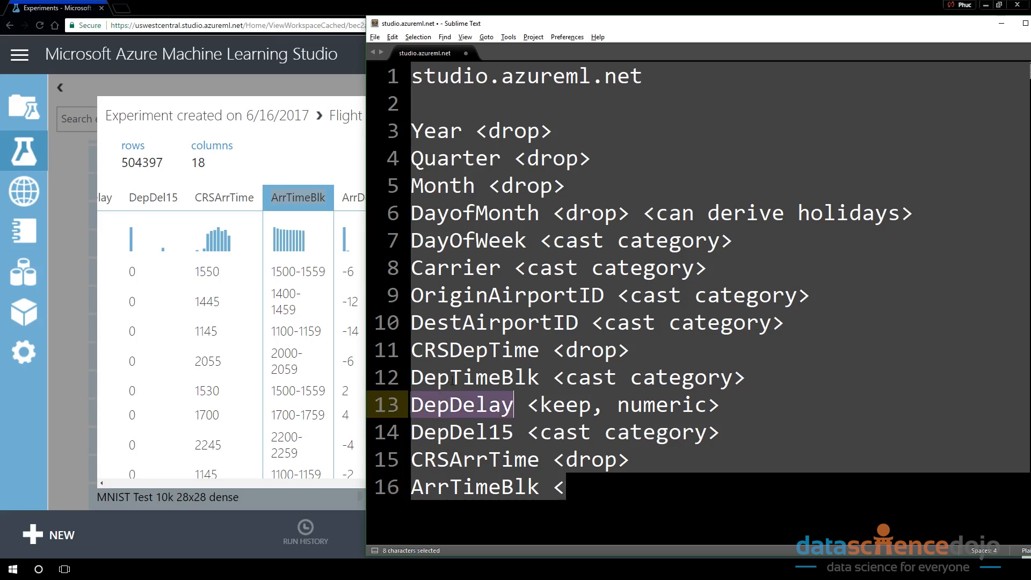
double_click(475, 378)
left_click(740, 380)
left_click_drag(740, 380, 538, 379)
key("ctrl+c")
left_click(629, 472)
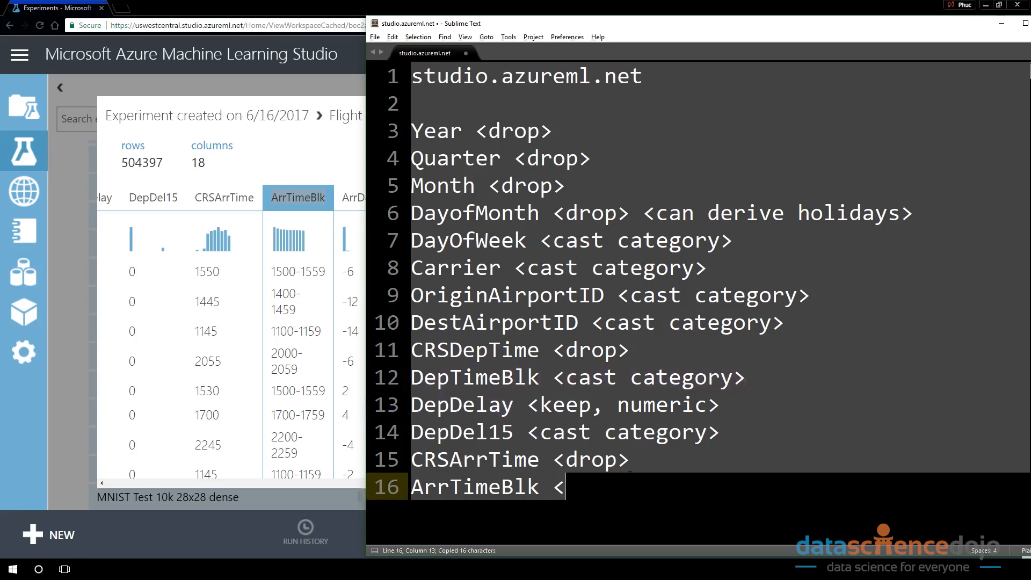
key("alt+Tab")
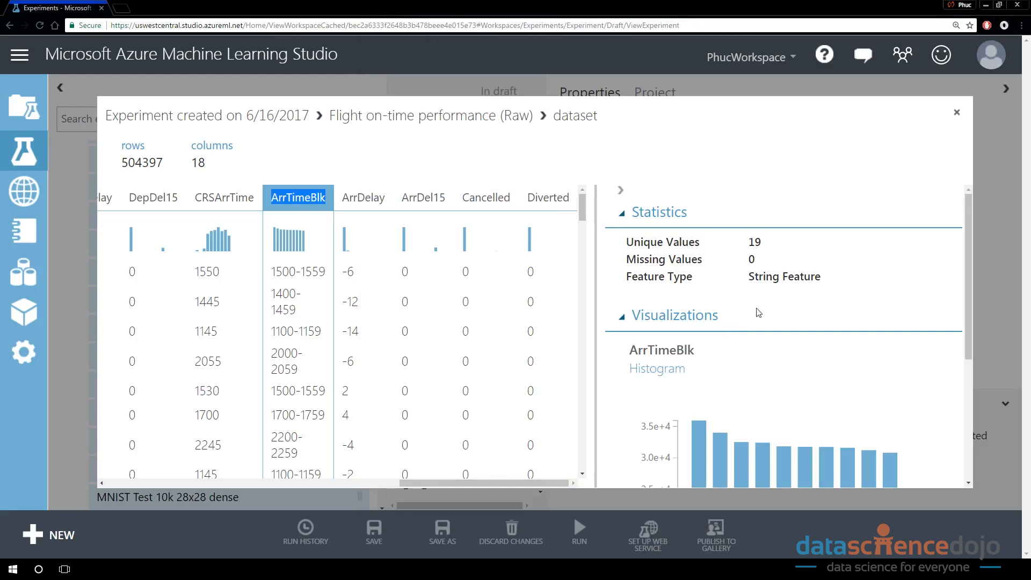
key("alt+Tab")
left_click(564, 492)
key("BackSpace")
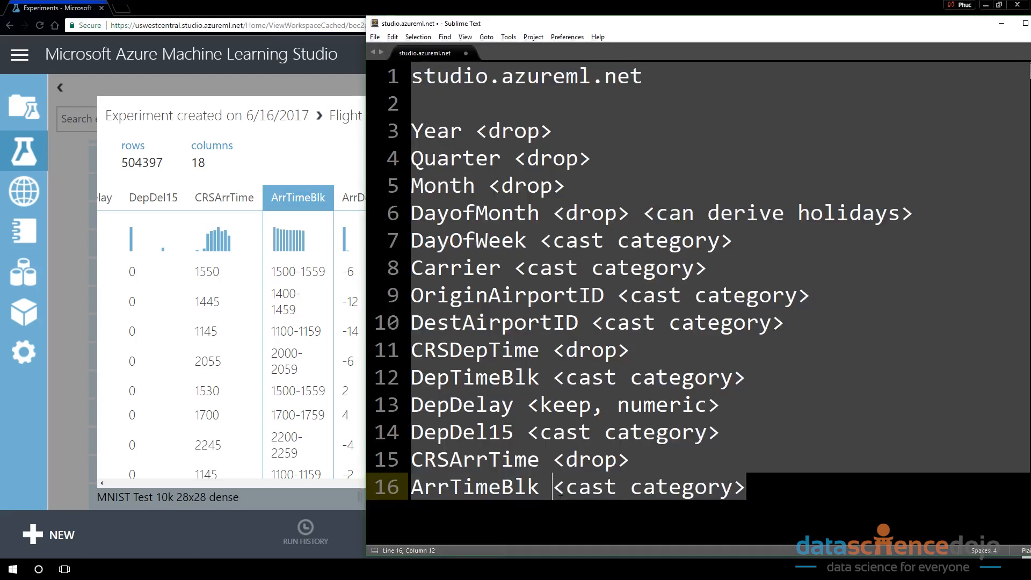
Switch to Azure Machine Learning Studio and compare the statistics of the ArrDelay, ArrDel15, Cancelled and Diverted columns.
key("alt+Tab")
left_click(371, 197)
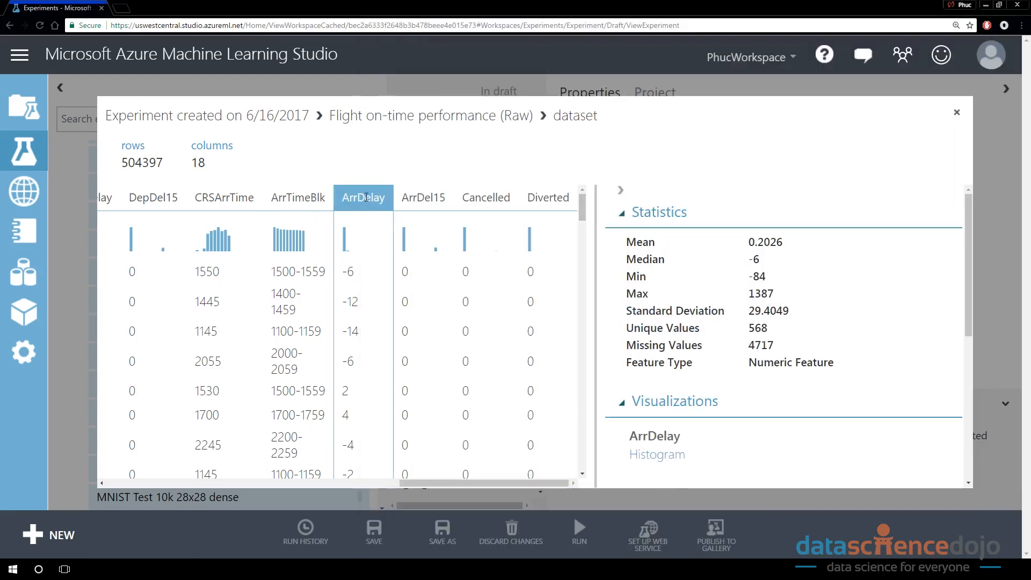
left_click(419, 199)
left_click(364, 198)
left_click(549, 200)
left_click(478, 204)
left_click(419, 203)
left_click(387, 223)
left_click(418, 226)
left_click(486, 236)
left_click(557, 243)
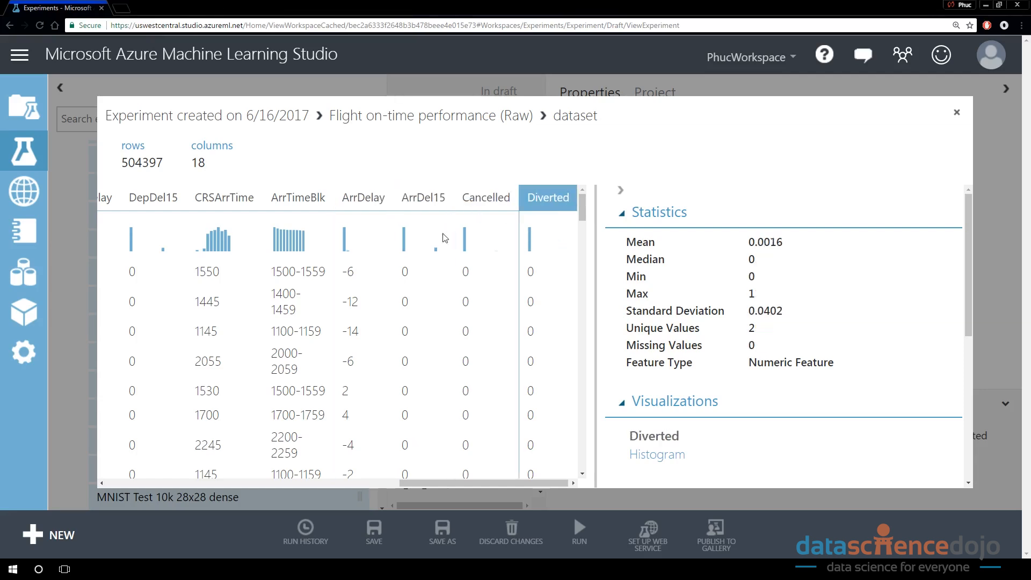
middle_click(410, 359)
middle_click(568, 432)
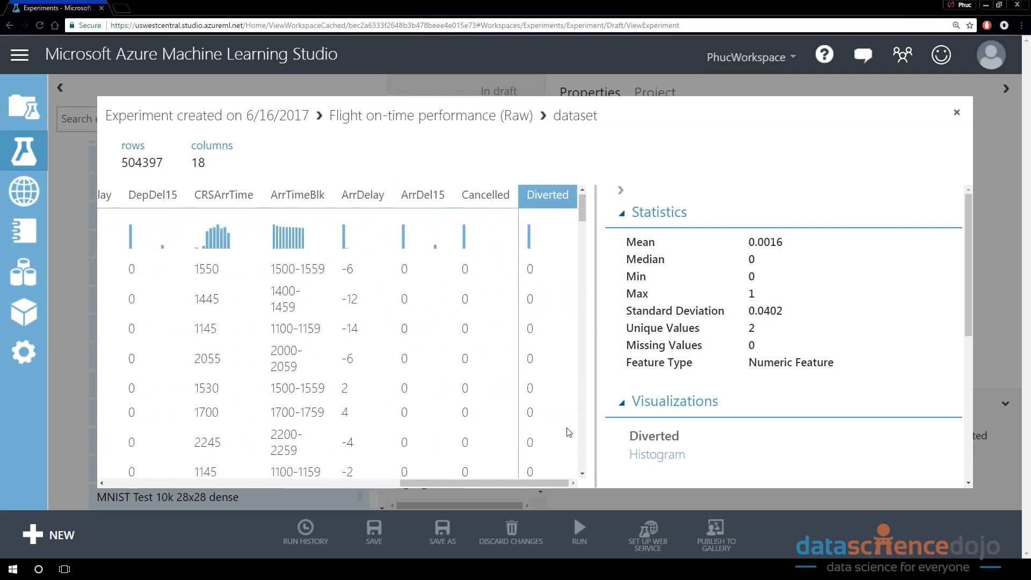
left_click(425, 268)
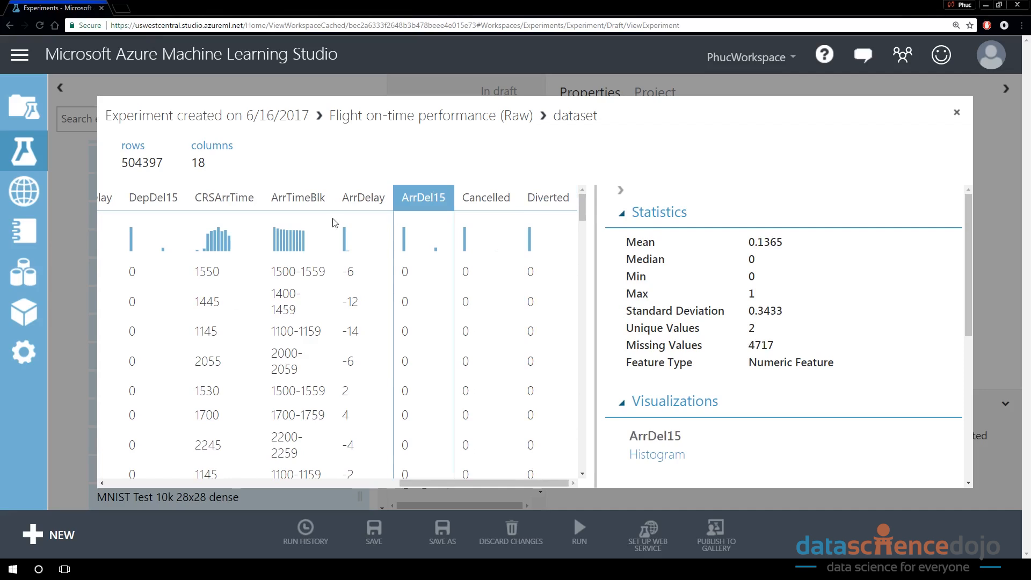
left_click(486, 236)
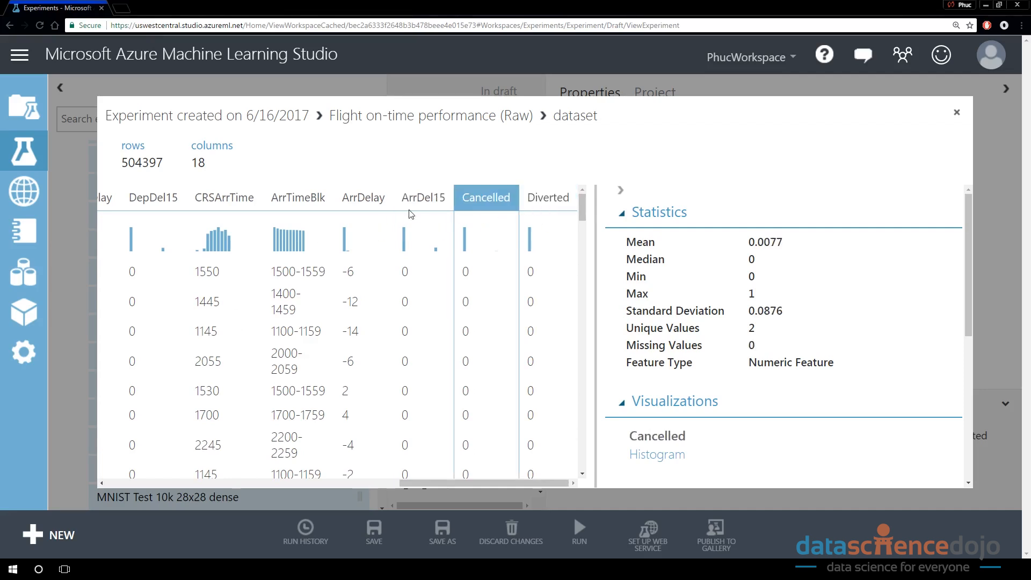
left_click(360, 240)
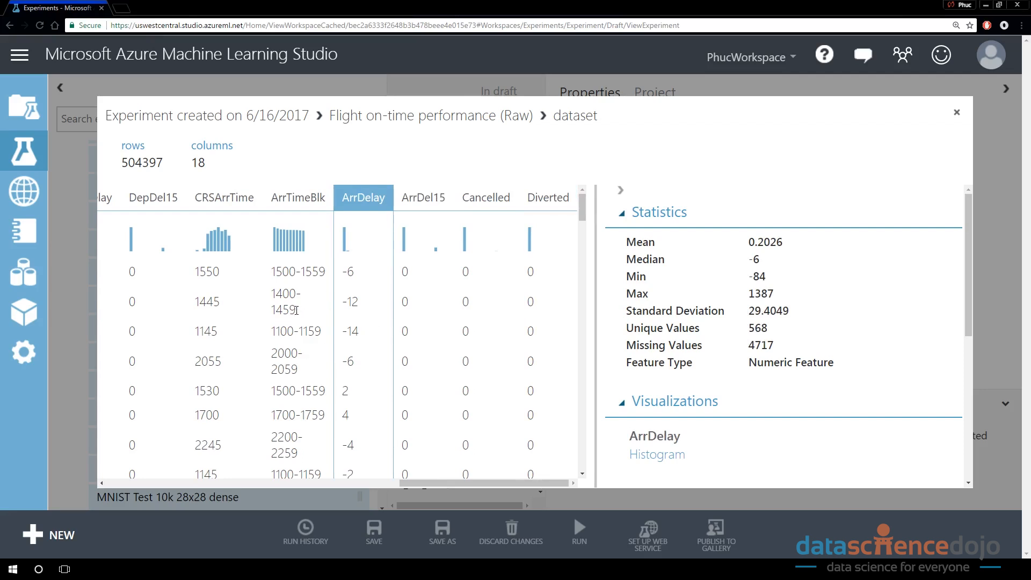
left_click(436, 197)
double_click(422, 199)
right_click(420, 197)
Copy the ArrDelay column name onto a new line of the Sublime Text notes and mark it "<response class, drop>".
double_click(363, 197)
right_click(358, 198)
left_click(384, 206)
key("alt+Tab")
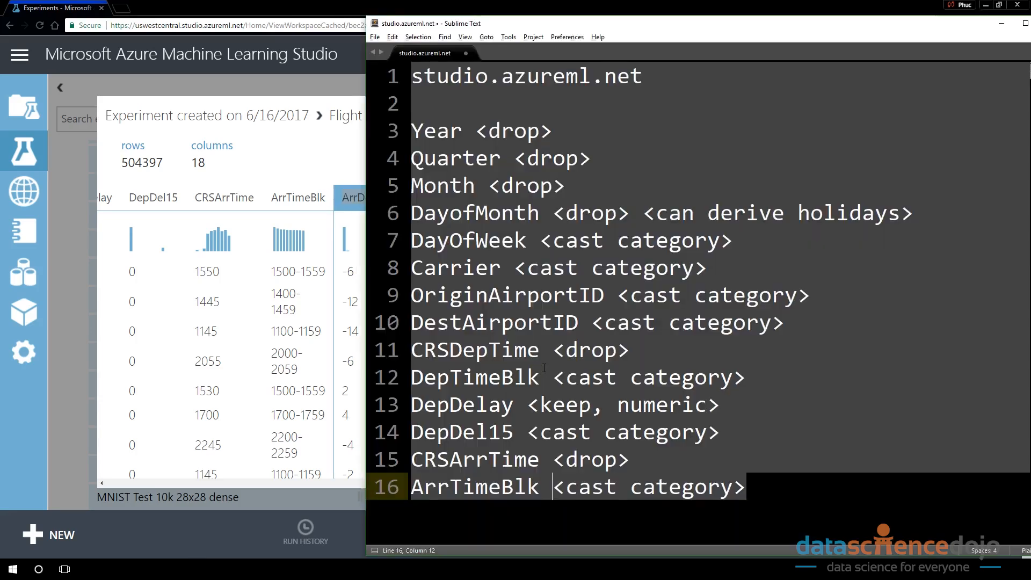
scroll(698, 290, "down", 2)
key("Return")
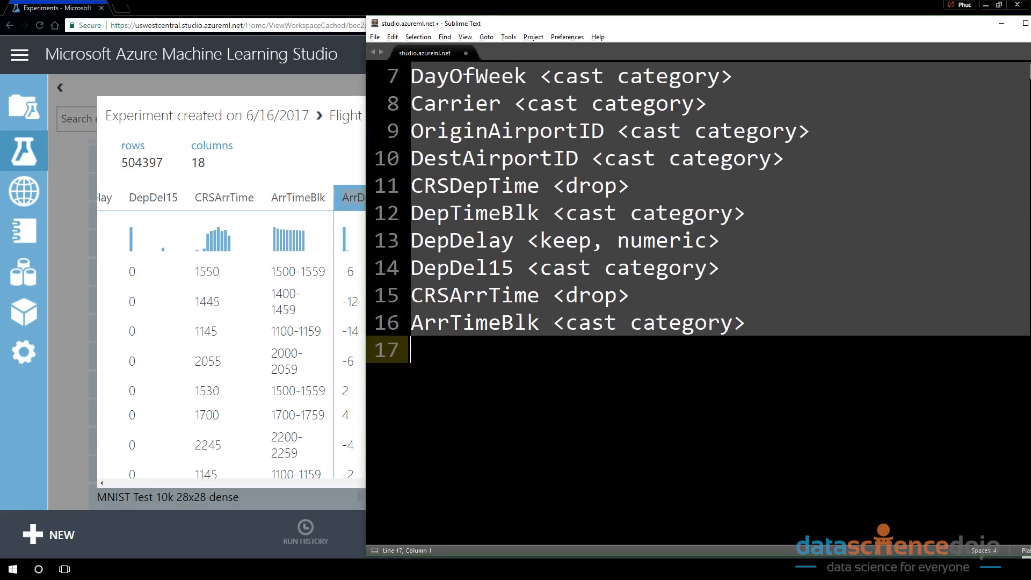
key("ctrl+v")
type("<")
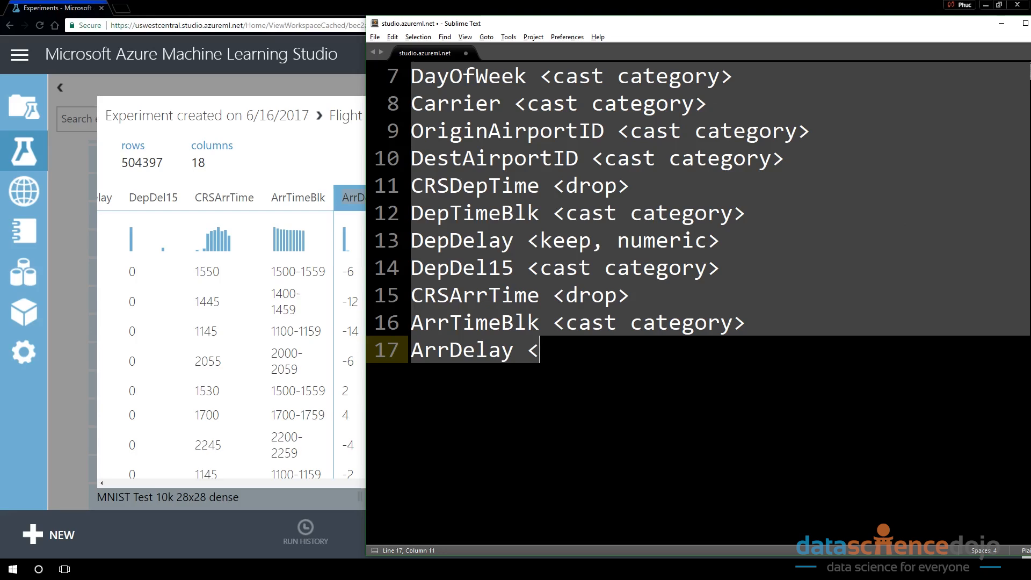
type("response class, drop>")
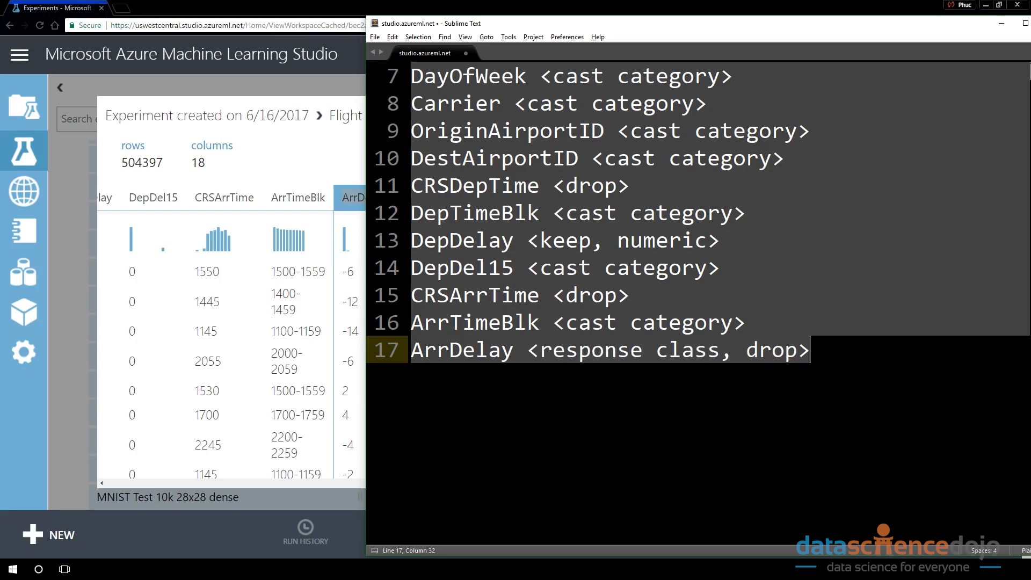
Copy the Cancelled column name from Azure Machine Learning Studio onto a new line of the Sublime Text notes.
key("alt+Tab")
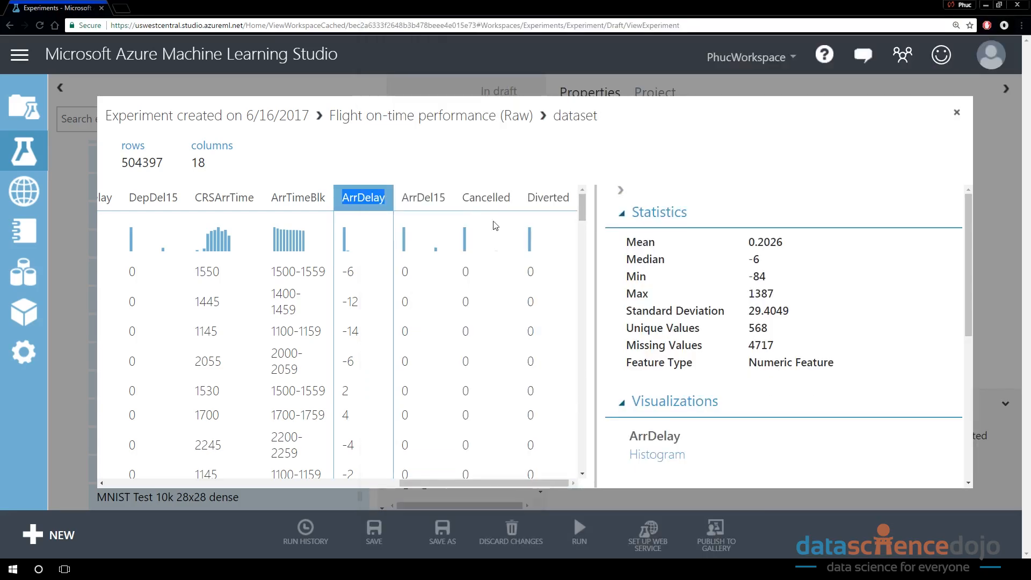
double_click(478, 197)
key("ctrl+c")
key("alt+Tab")
key("Return")
key("ctrl+v")
Copy the Diverted column name from Azure Machine Learning Studio onto a new line below Cancelled in the Sublime Text notes.
key("alt+Tab")
double_click(535, 192)
key("ctrl+c")
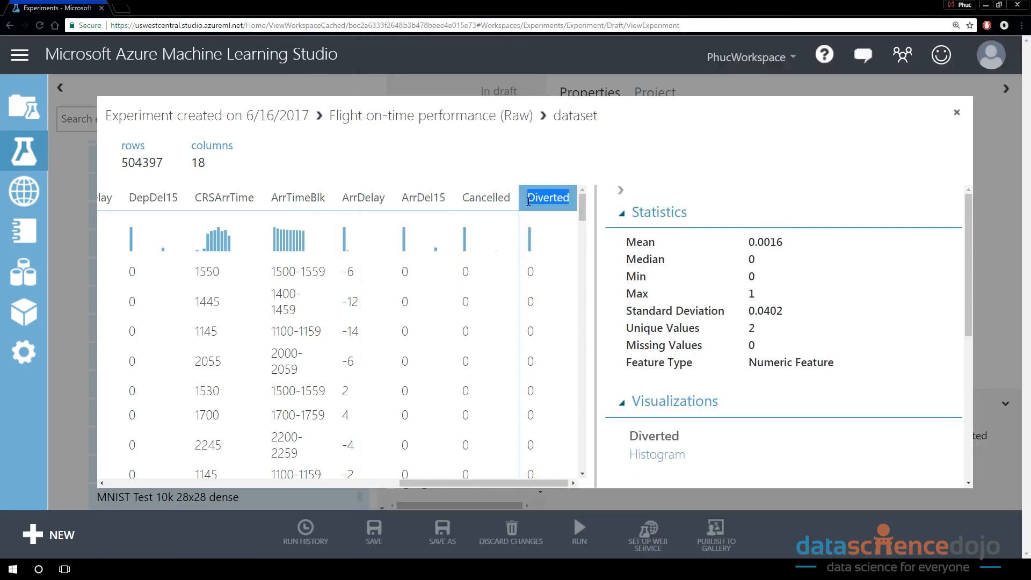
key("alt+Tab")
key("Return")
key("ctrl+v")
Copy ArrDelay's "<response class, drop>" tag onto the Cancelled and Diverted lines.
left_click_drag(849, 352, 514, 349)
key("ctrl+c")
key("Down")
key("End")
key("ctrl+v")
key("Down")
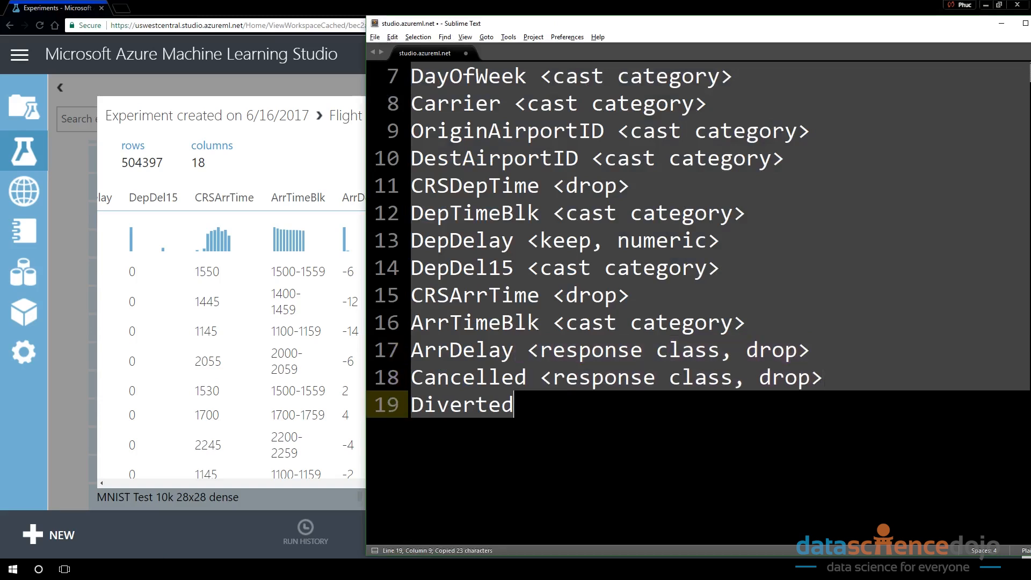
key("ctrl+v")
Copy the ArrDel15 column name from Azure Machine Learning Studio onto a new line between ArrDelay and Cancelled in the Sublime Text notes.
key("Up")
key("Up")
key("Return")
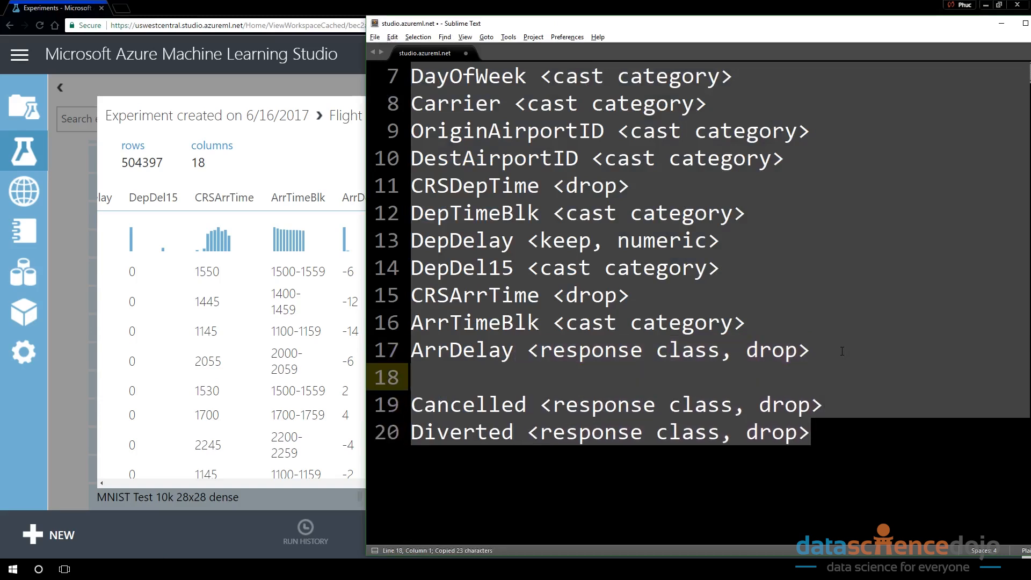
key("alt+Tab")
left_click(422, 208)
double_click(436, 201)
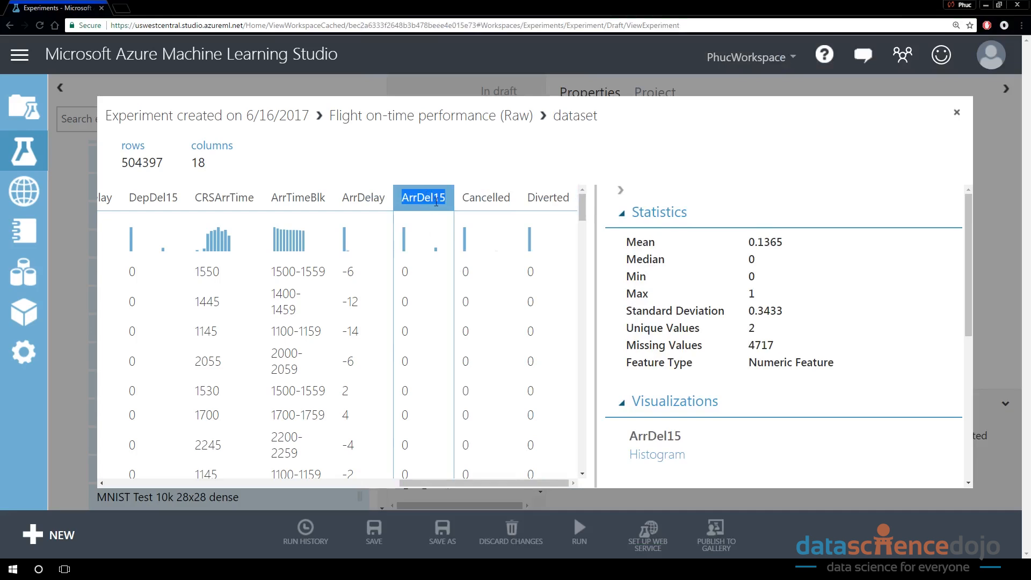
key("ctrl+c")
key("alt+Tab")
key("ctrl+v")
Mark ArrDel15 as "<response class, cast category>" in the notes after checking its statistics in Azure Machine Learning Studio.
type("<")
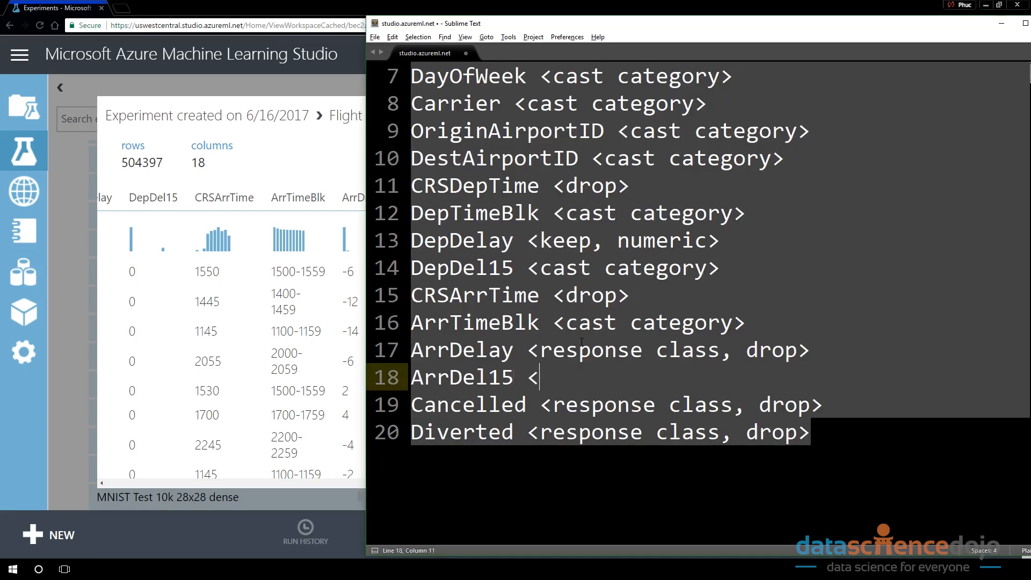
type("response class>")
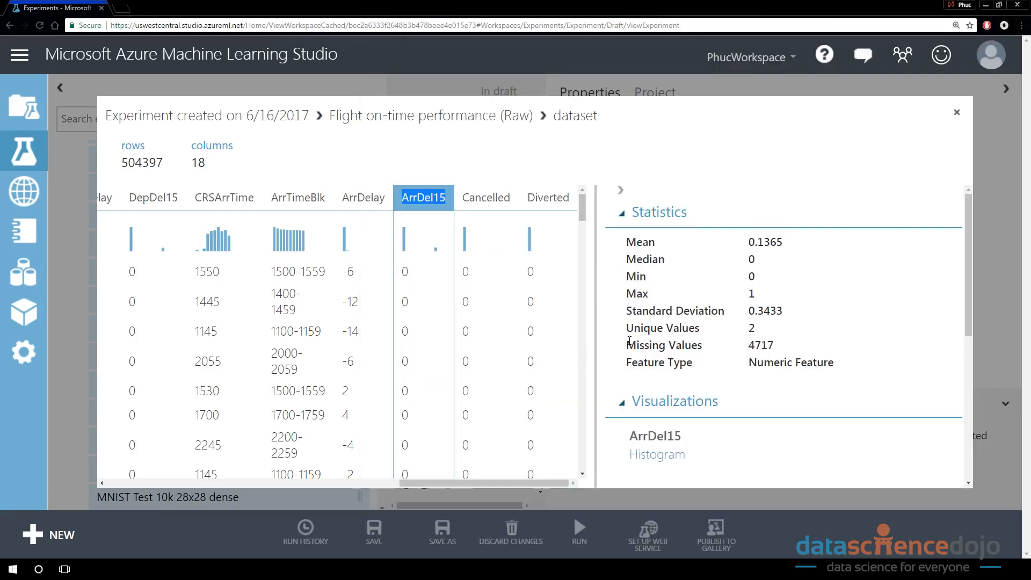
scroll(859, 384, "down", 5)
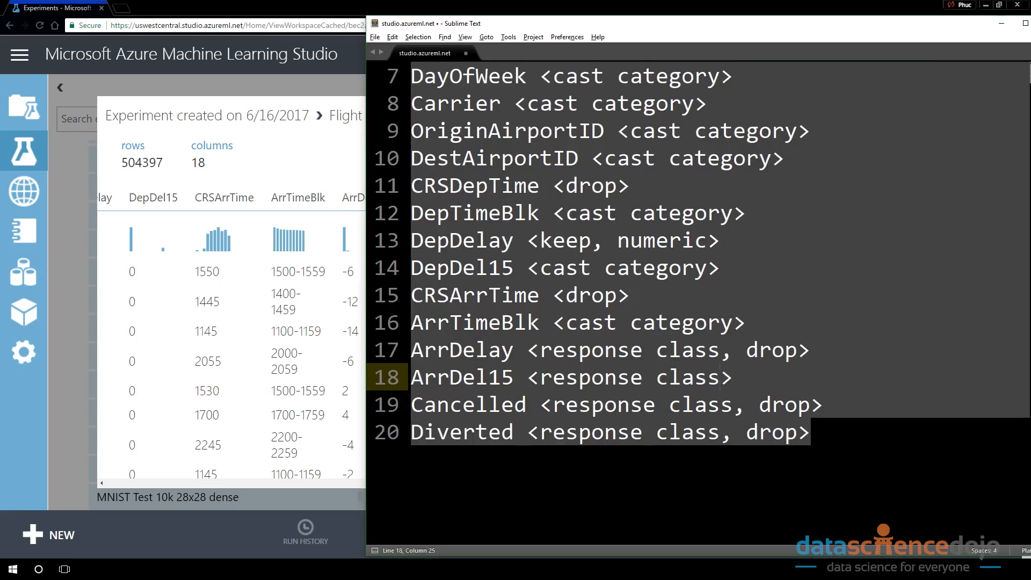
type(", cast category>")
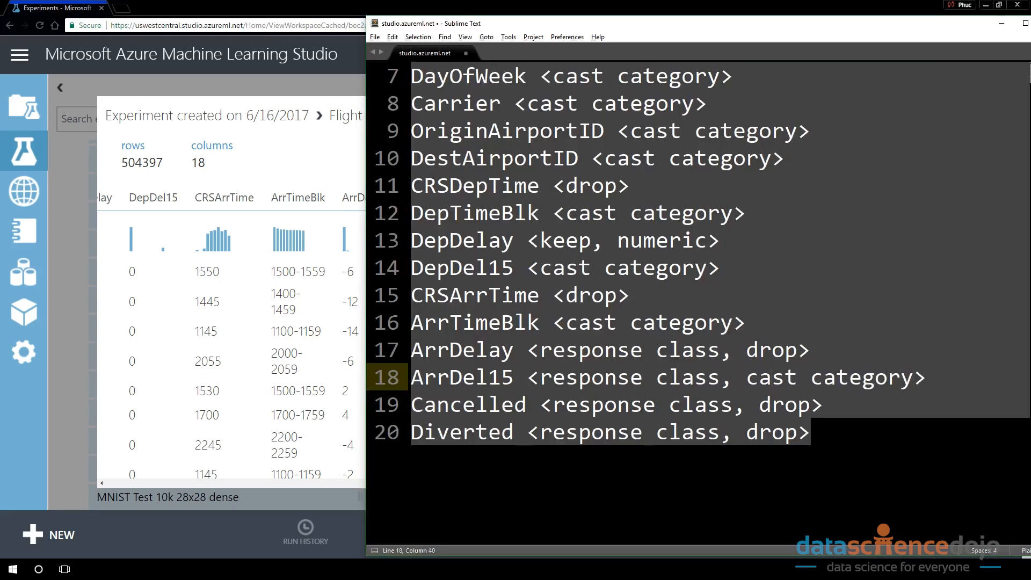
Review the column notes from Year to Diverted, and examine the ArrDel15 histogram and the dataset's first columns in Azure Machine Learning Studio.
scroll(701, 324, "up", 2)
scroll(644, 306, "down", 5)
scroll(581, 284, "up", 5)
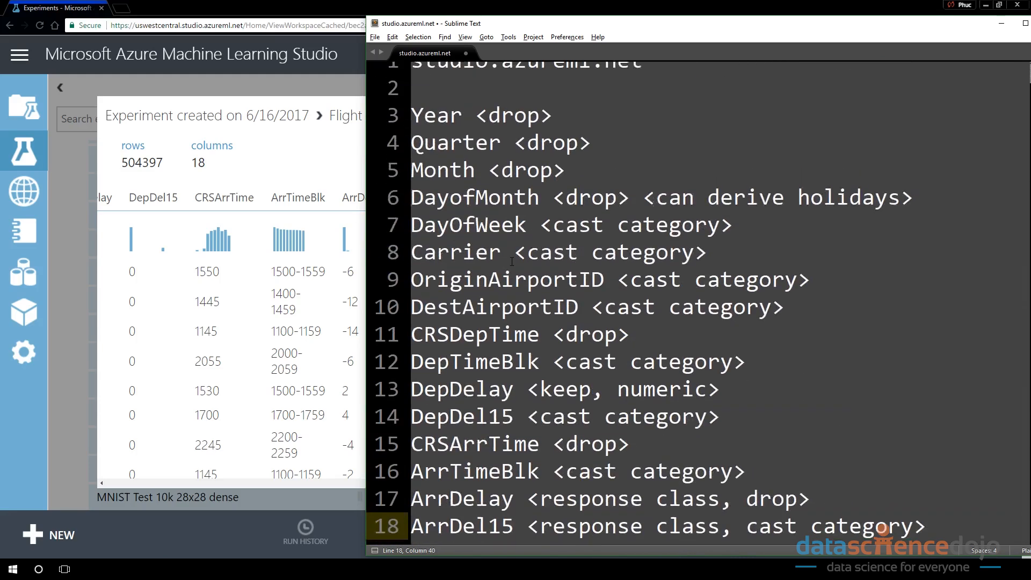
scroll(512, 262, "down", 1)
scroll(444, 344, "up", 1)
scroll(444, 344, "down", 1)
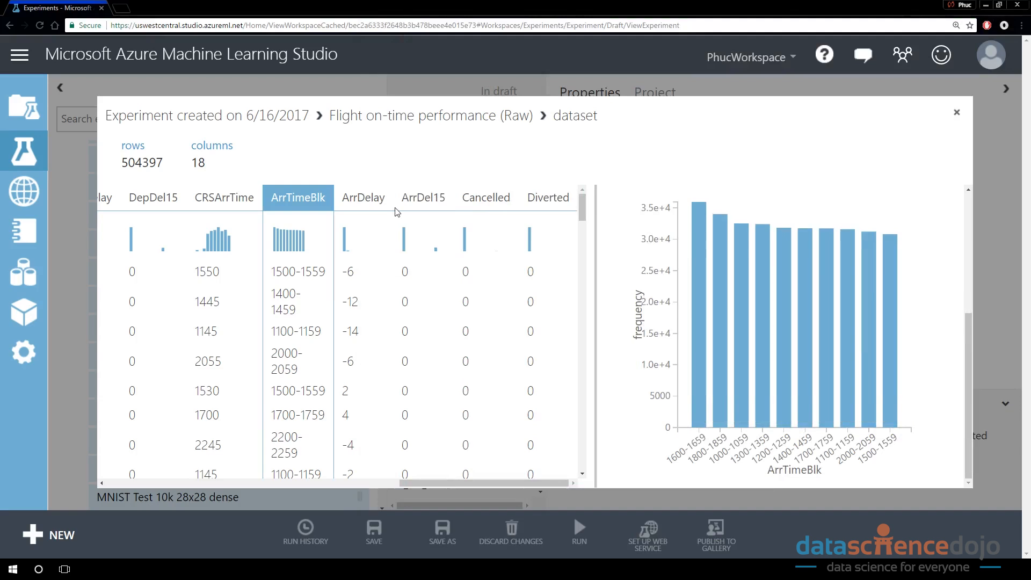
left_click(404, 236)
scroll(390, 217, "left", 10)
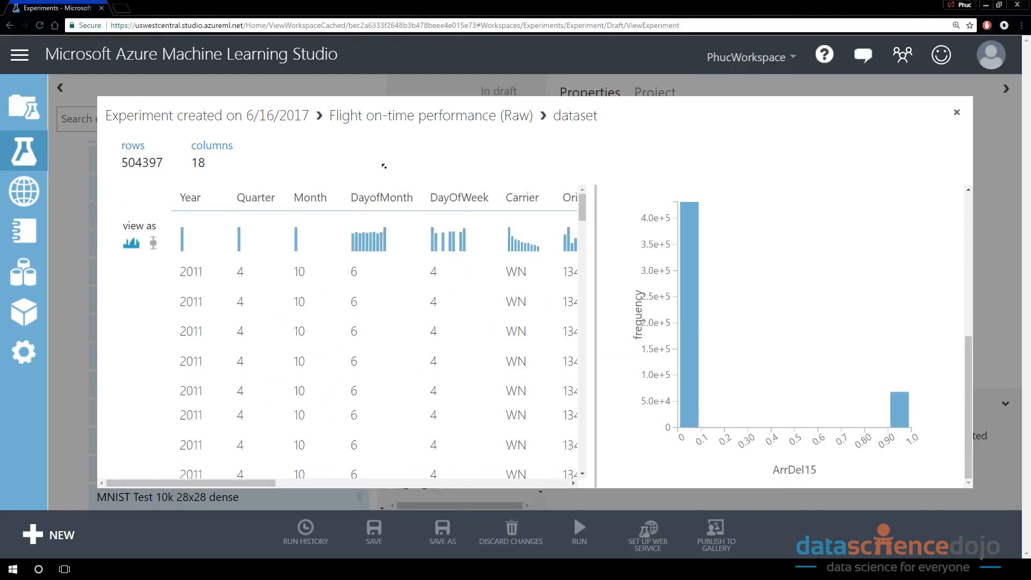